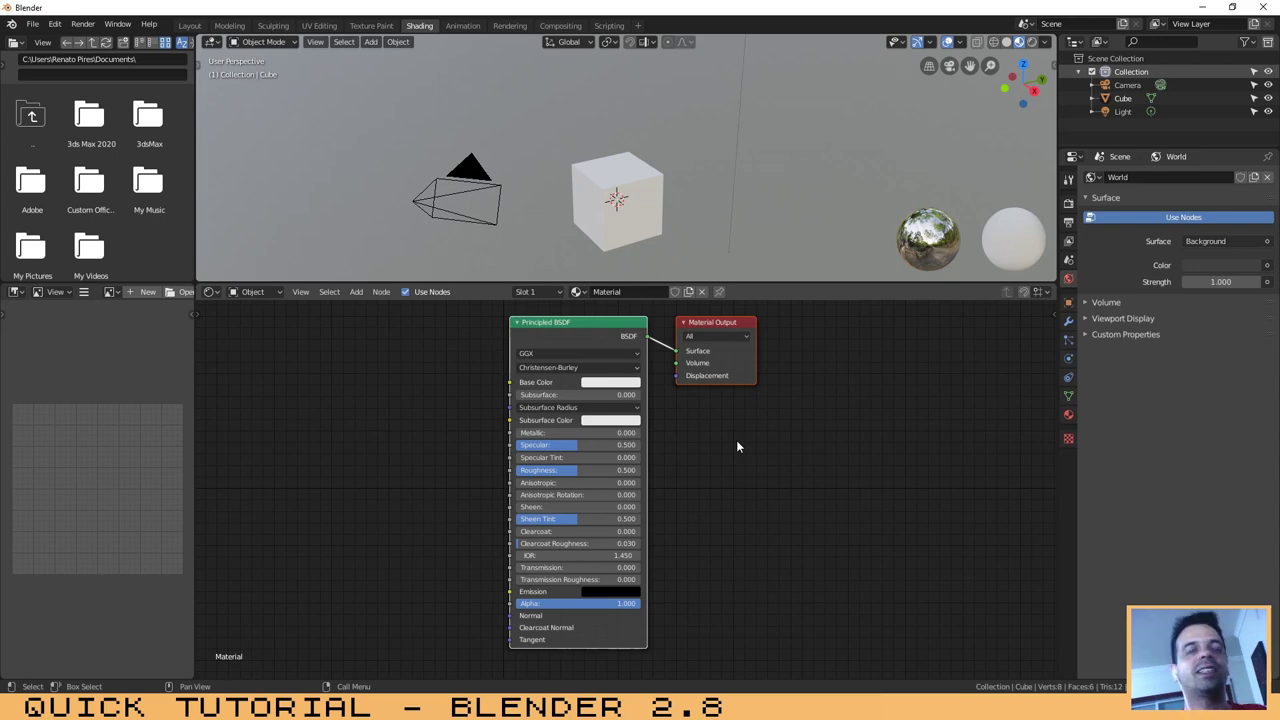
Box-select the default camera, cube and light in Layout and delete all three.
left_click(190, 26)
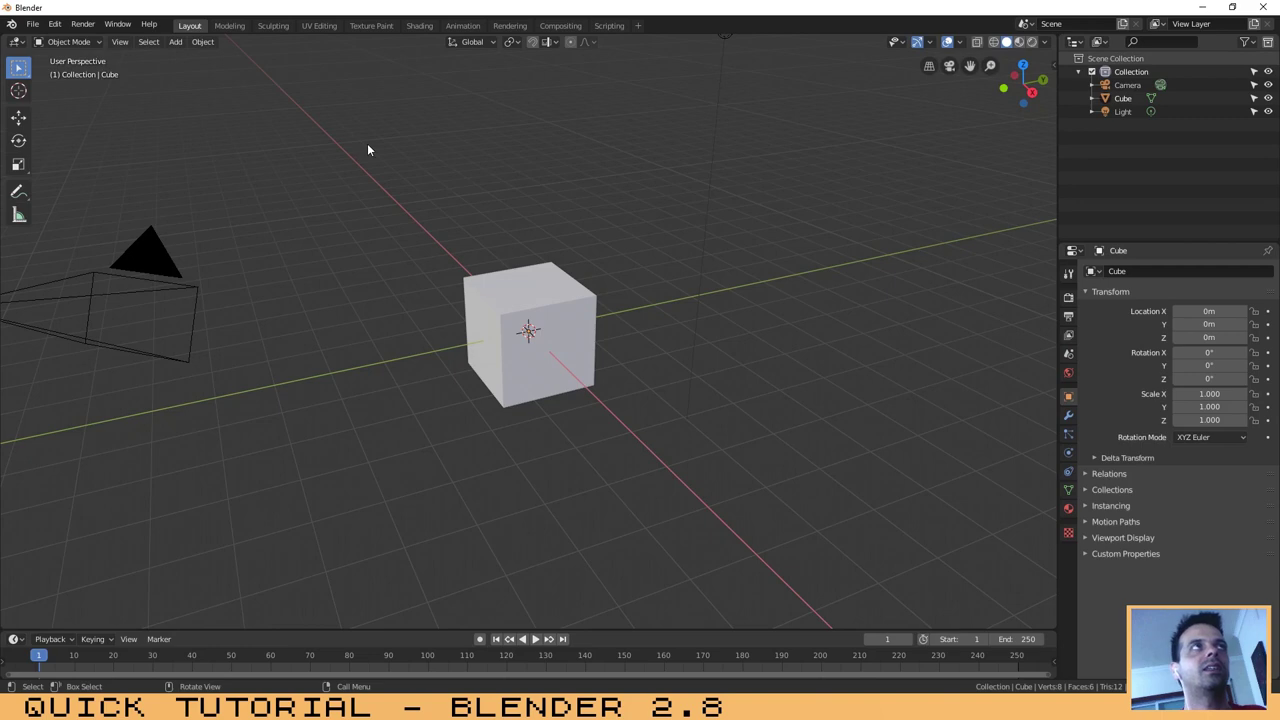
scroll(481, 230, "down", 6)
scroll(469, 217, "up", 3)
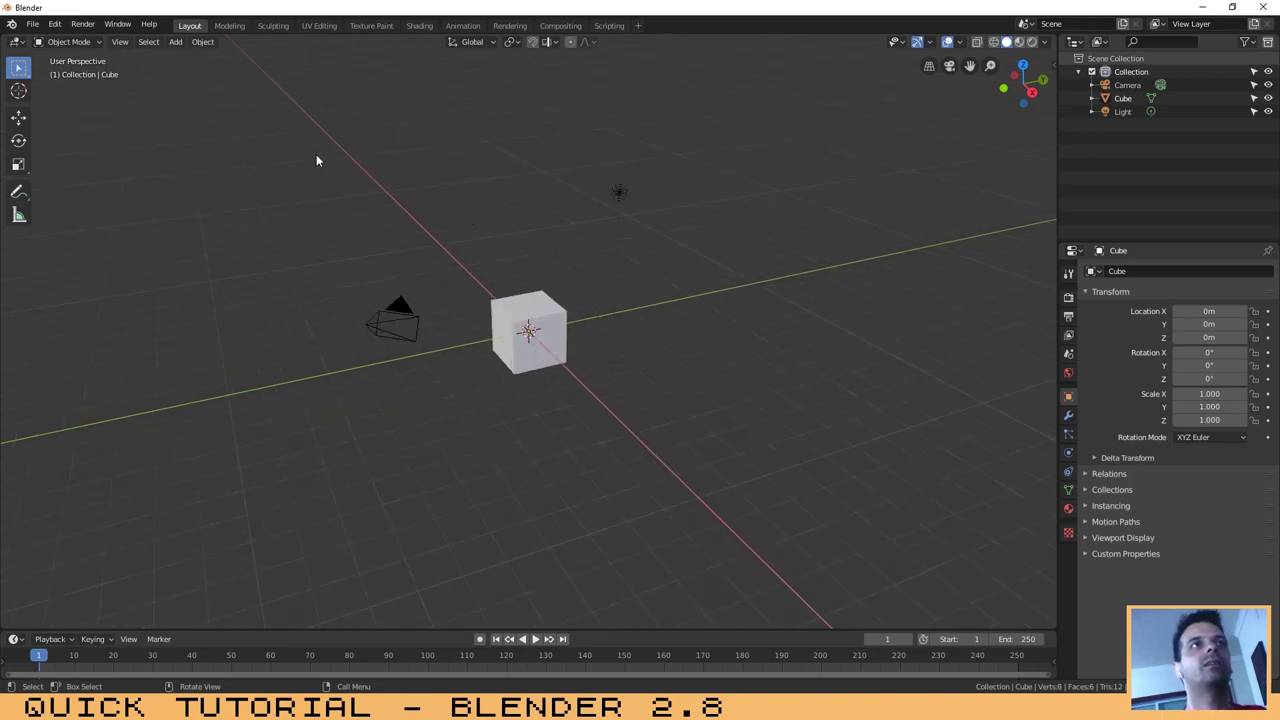
left_click_drag(304, 132, 710, 455)
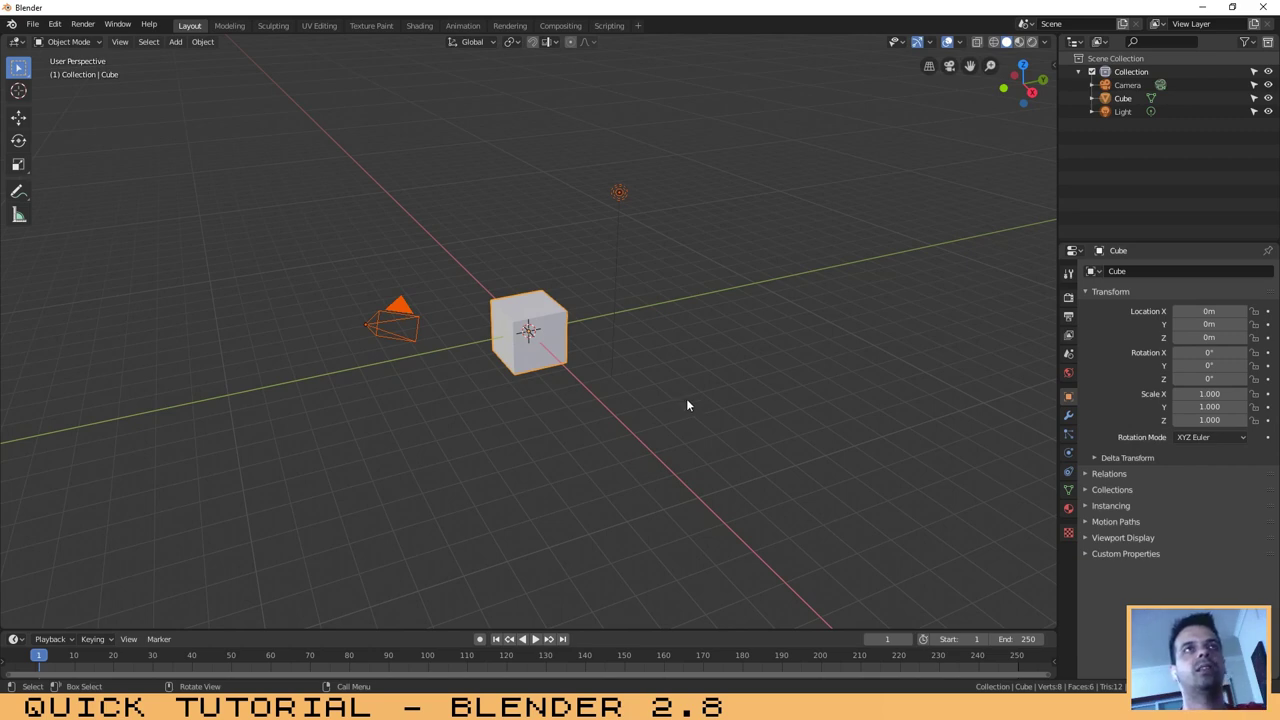
key("Delete")
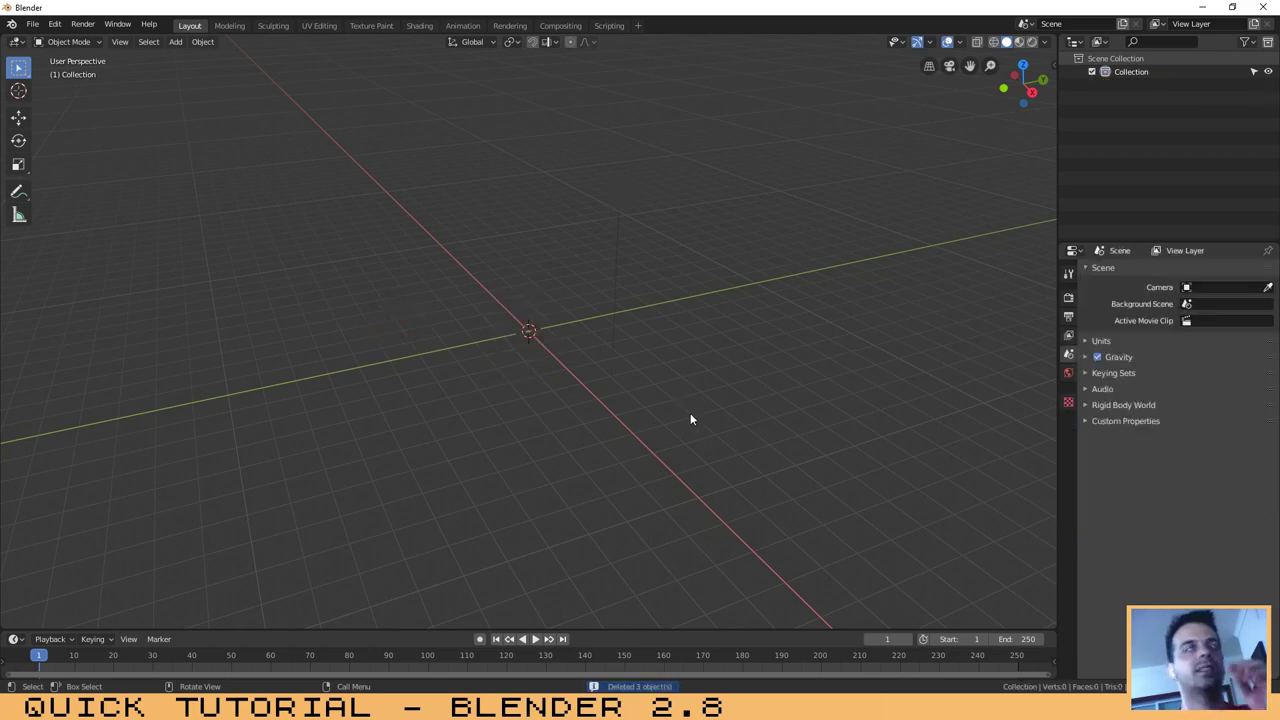
left_click(415, 27)
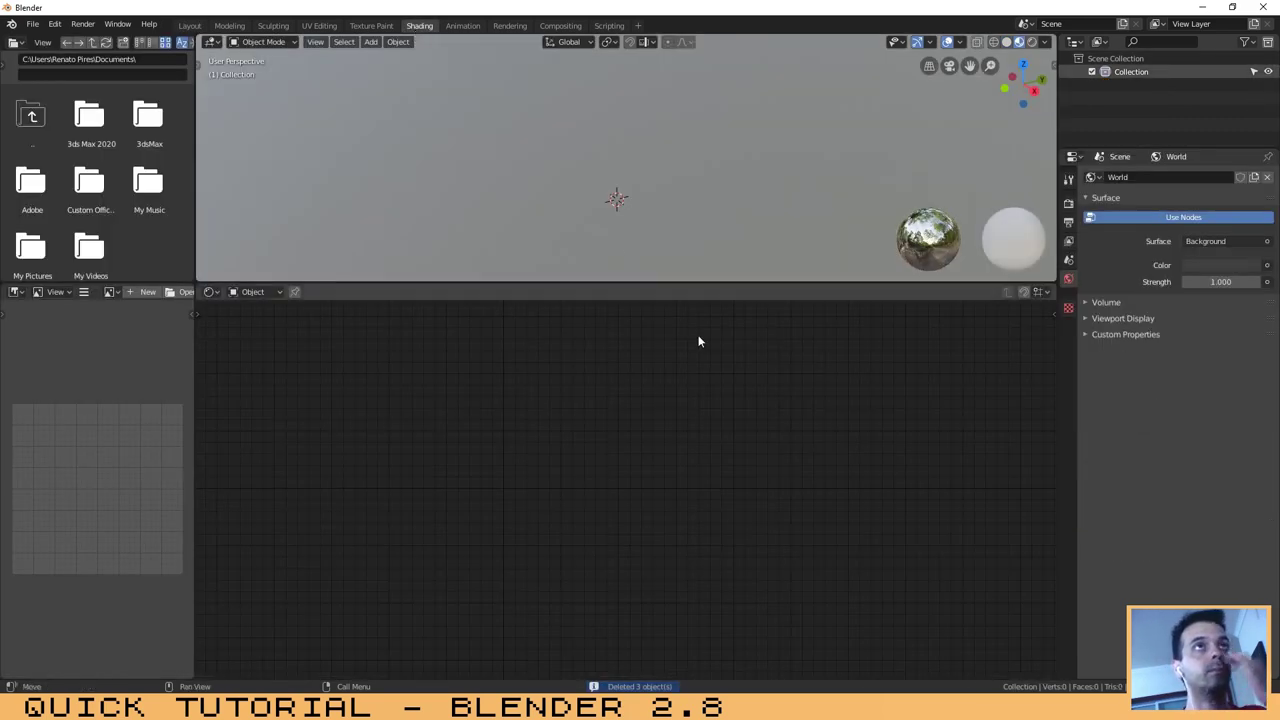
left_click(190, 26)
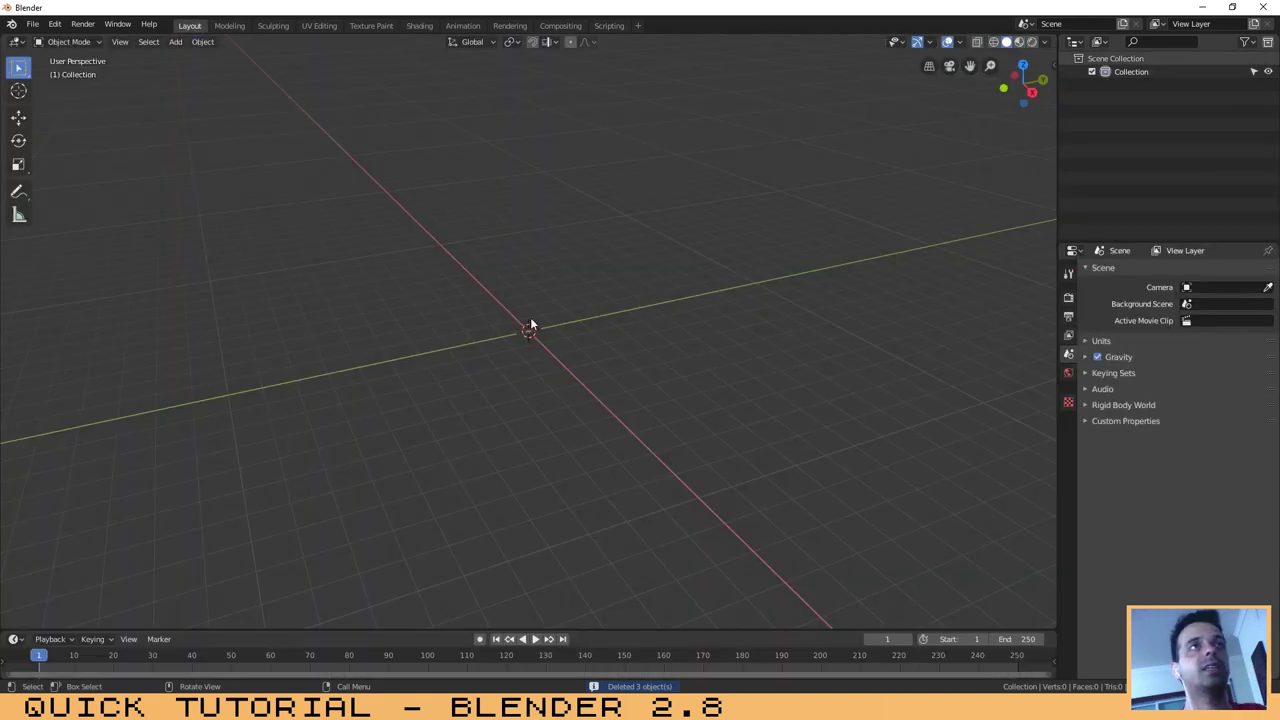
middle_click_drag(530, 325, 547, 299)
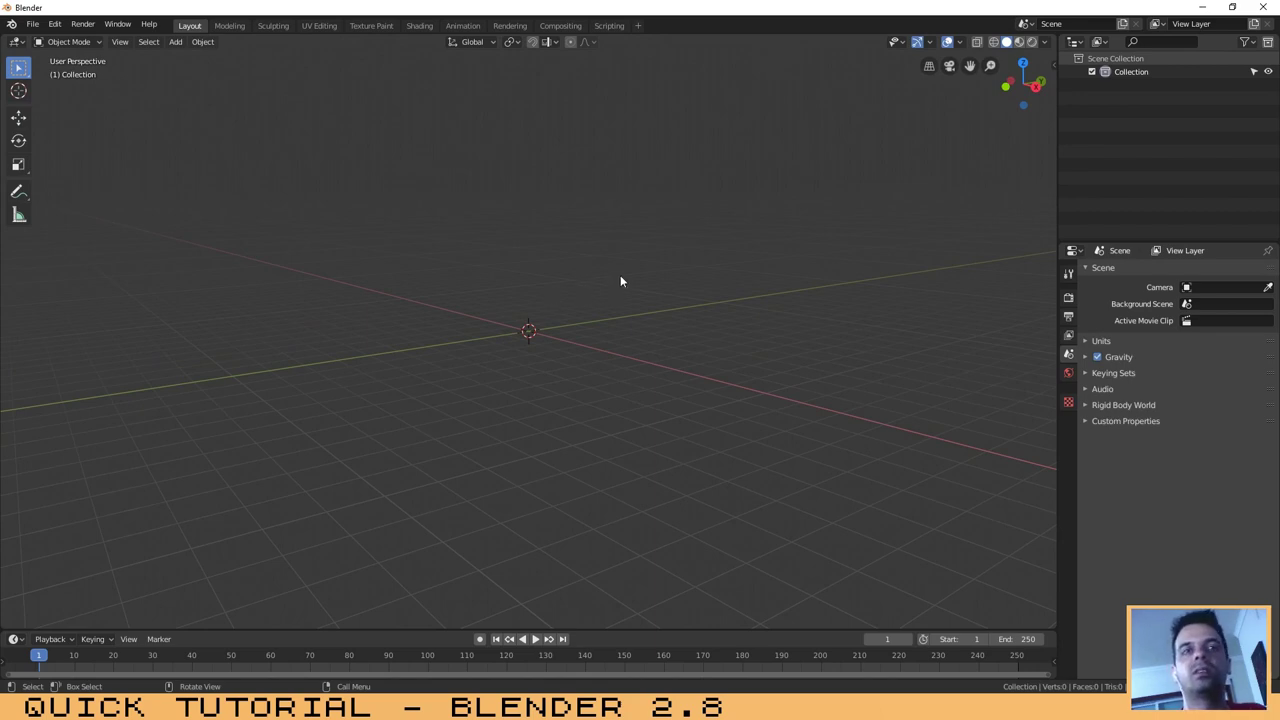
middle_click_drag(620, 275, 618, 282)
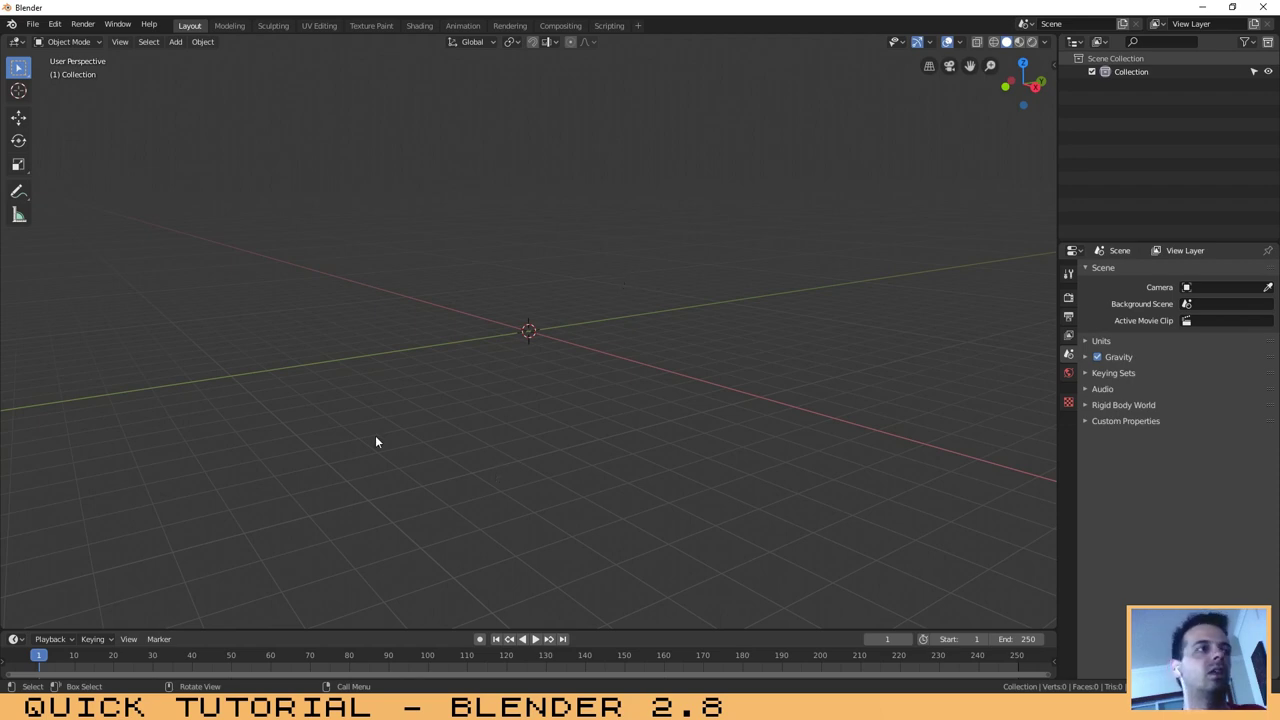
Open the HDRI Haven bookmark in Chrome, then return to Blender.
key("alt+Tab")
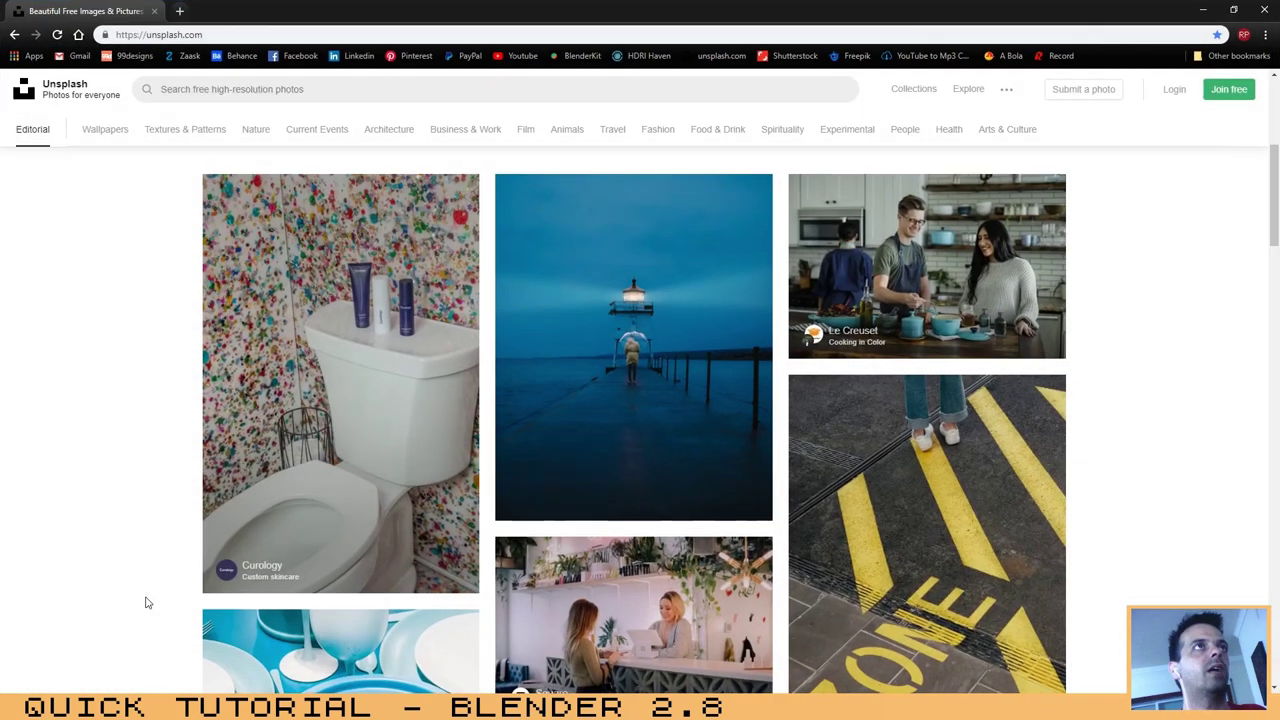
left_click(638, 56)
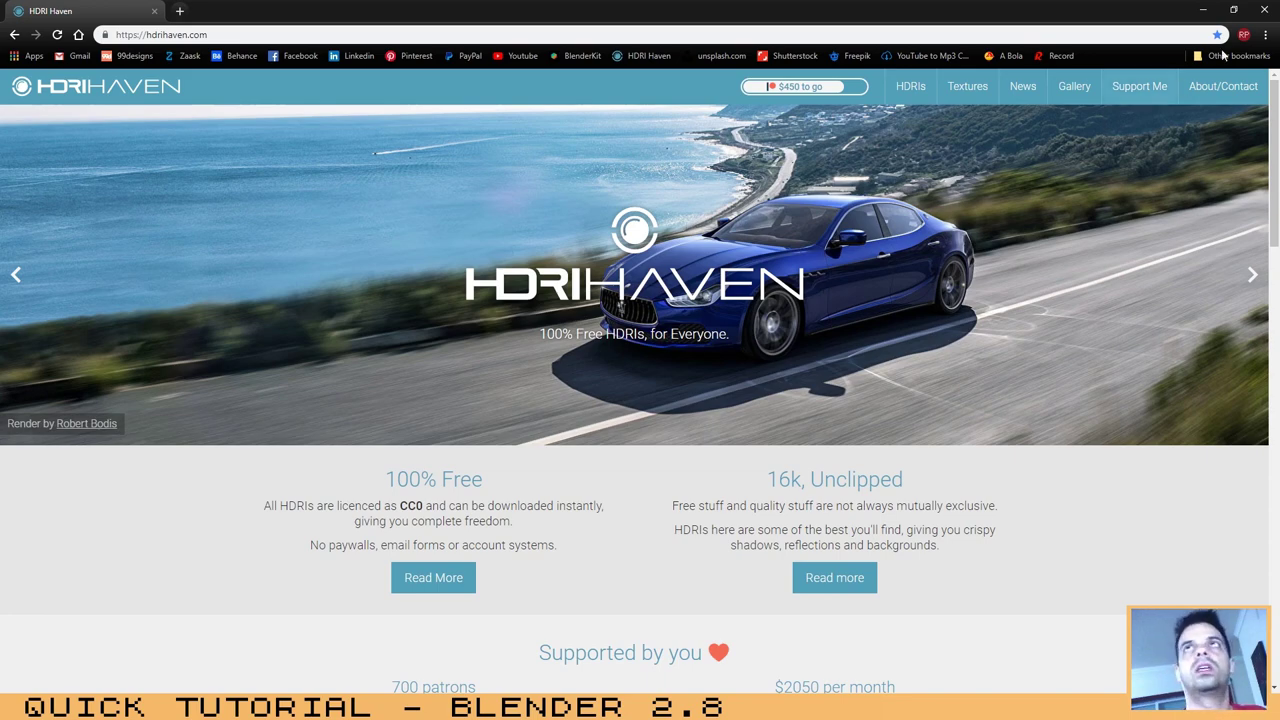
key("alt+Tab")
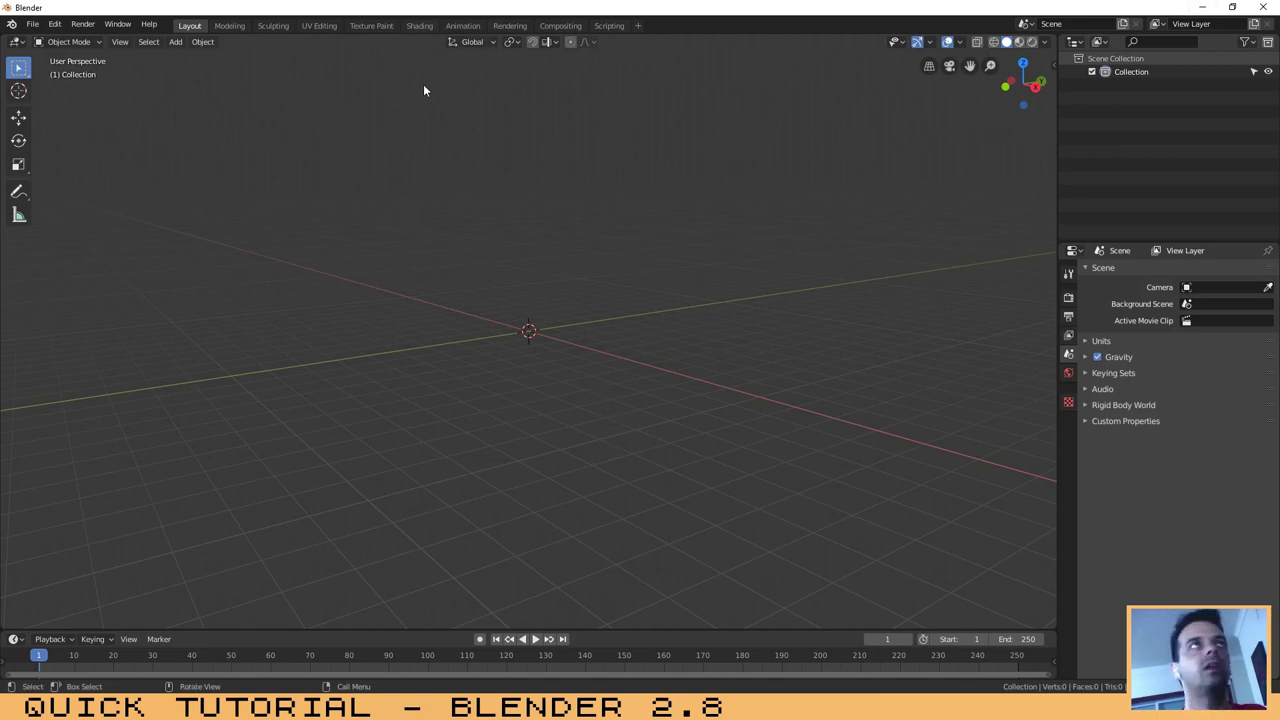
In Shading's World nodes, add an Environment Texture and link its Color to Background Color.
left_click(418, 26)
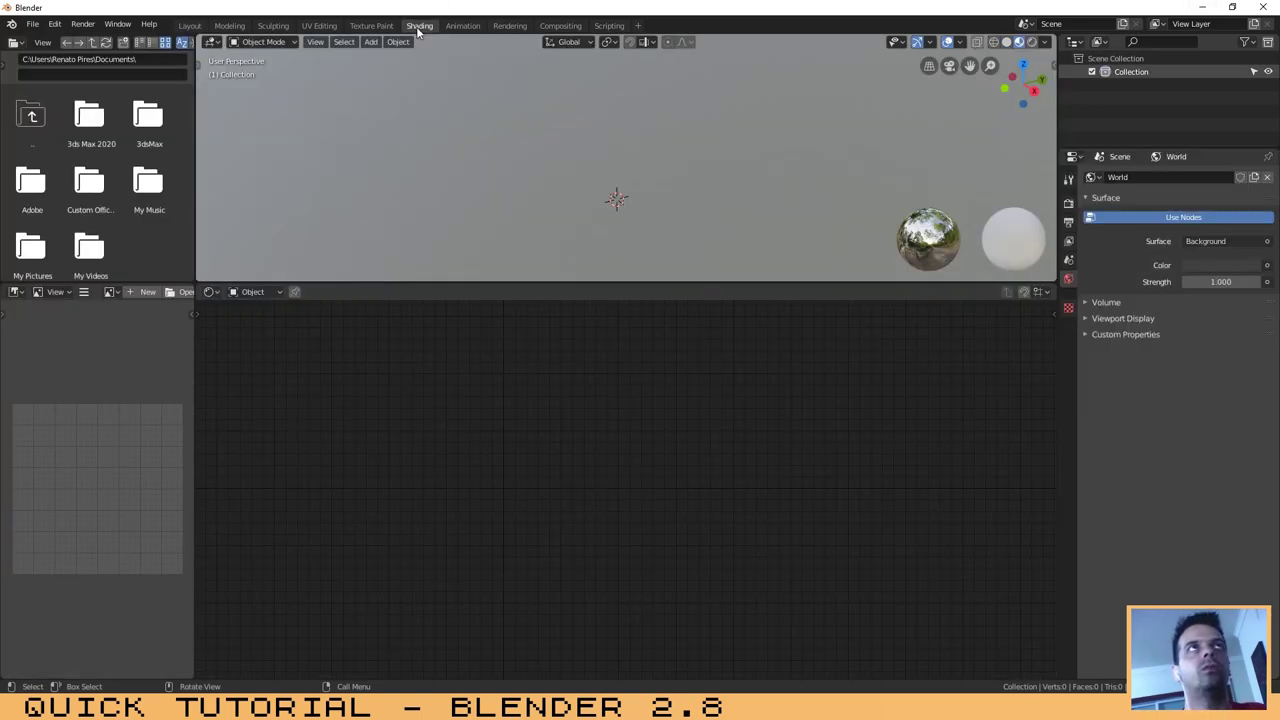
left_click(256, 292)
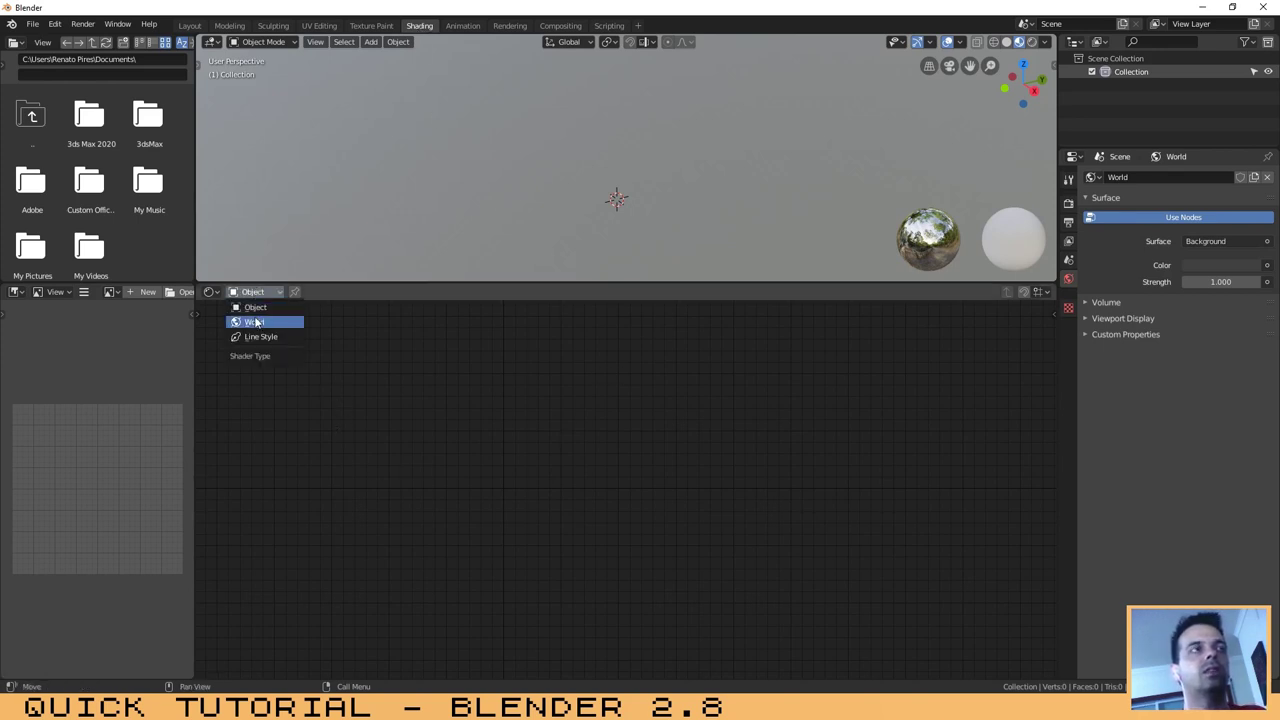
left_click(257, 323)
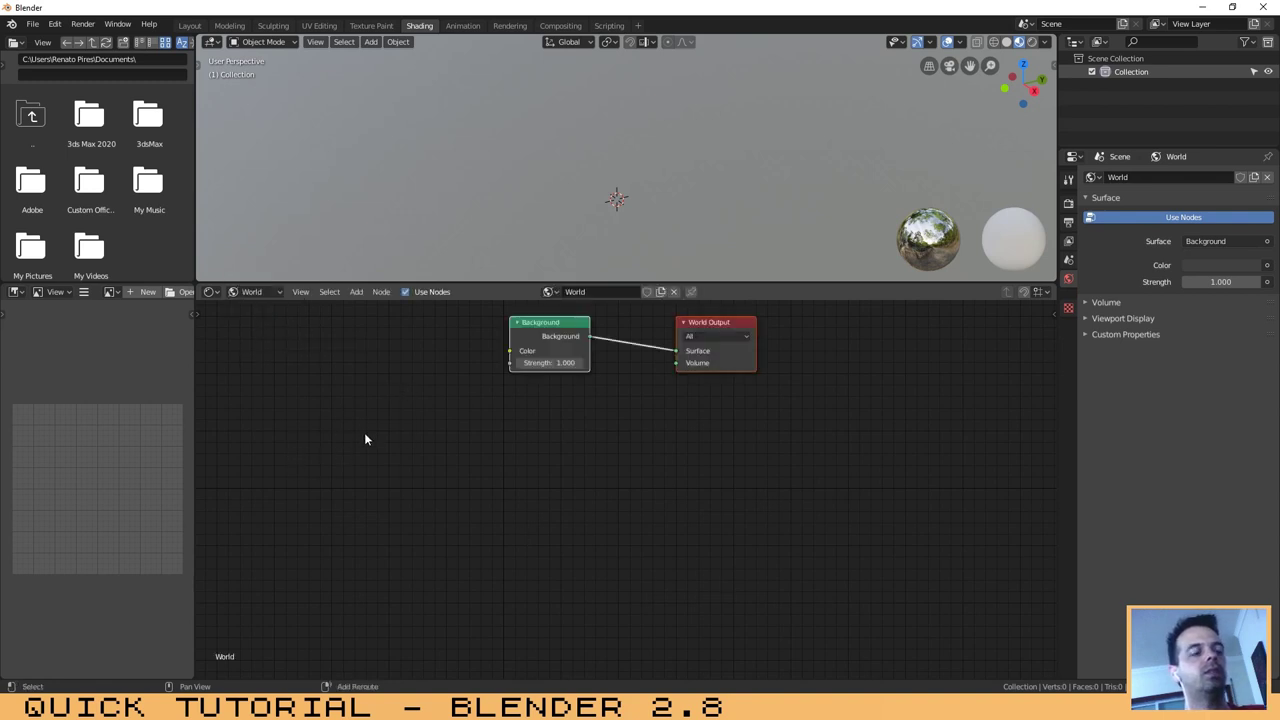
key("shift+a")
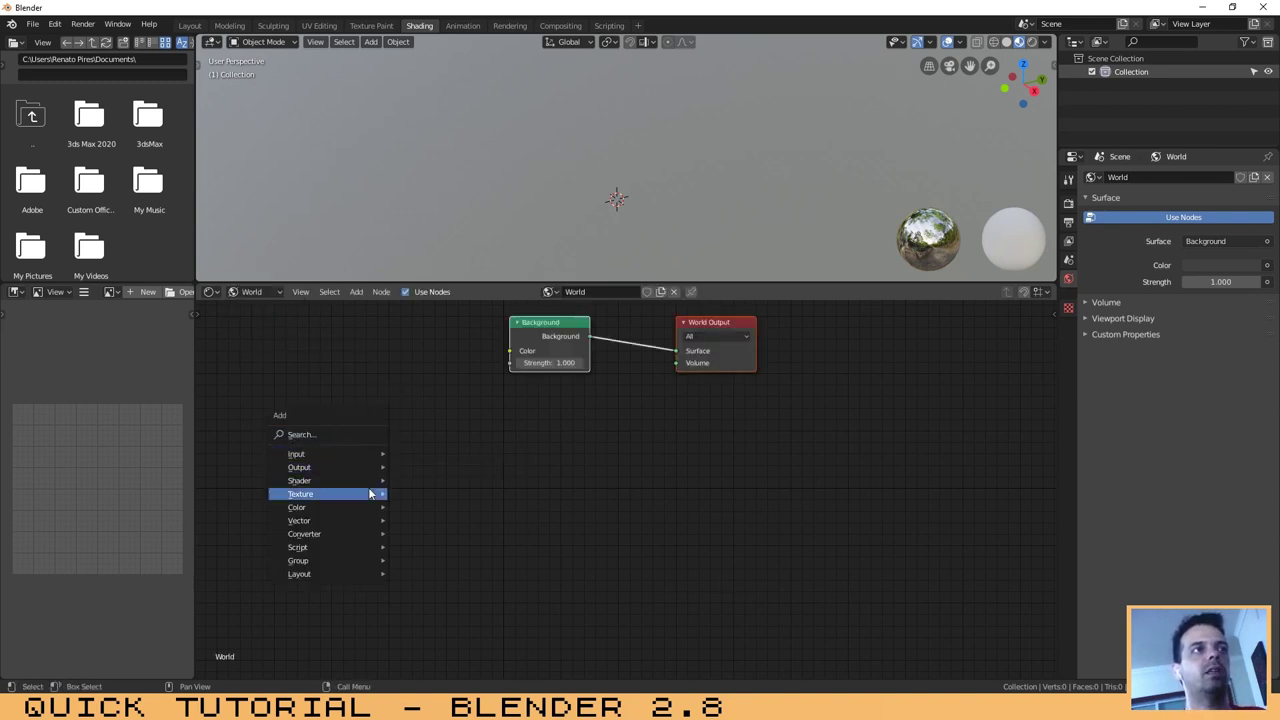
mouse_move(380, 500)
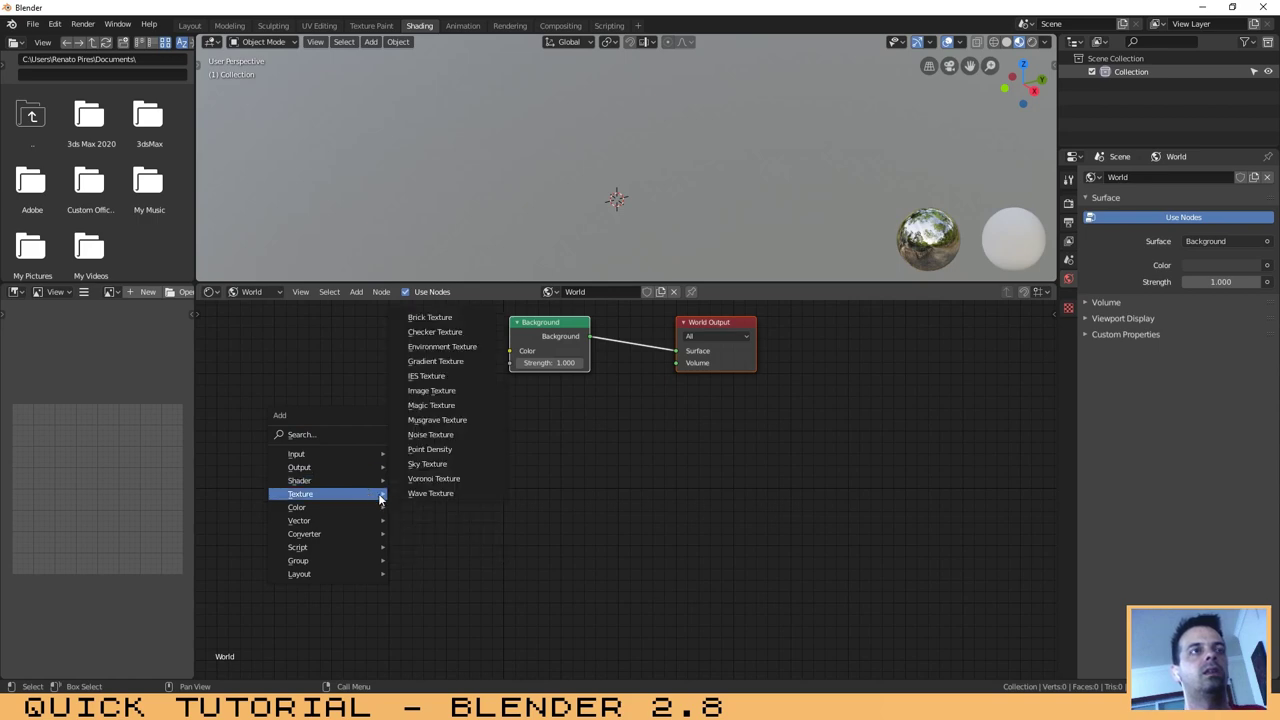
left_click(457, 347)
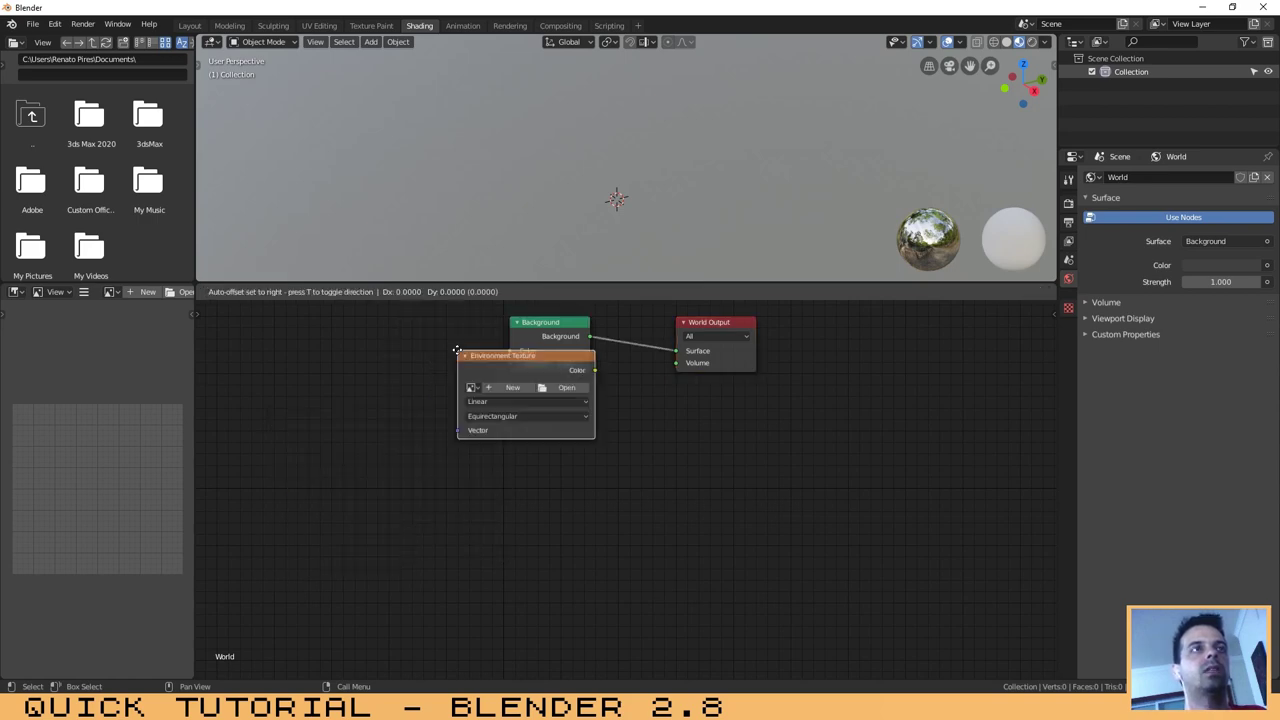
left_click(281, 347)
left_click_drag(424, 374, 422, 374)
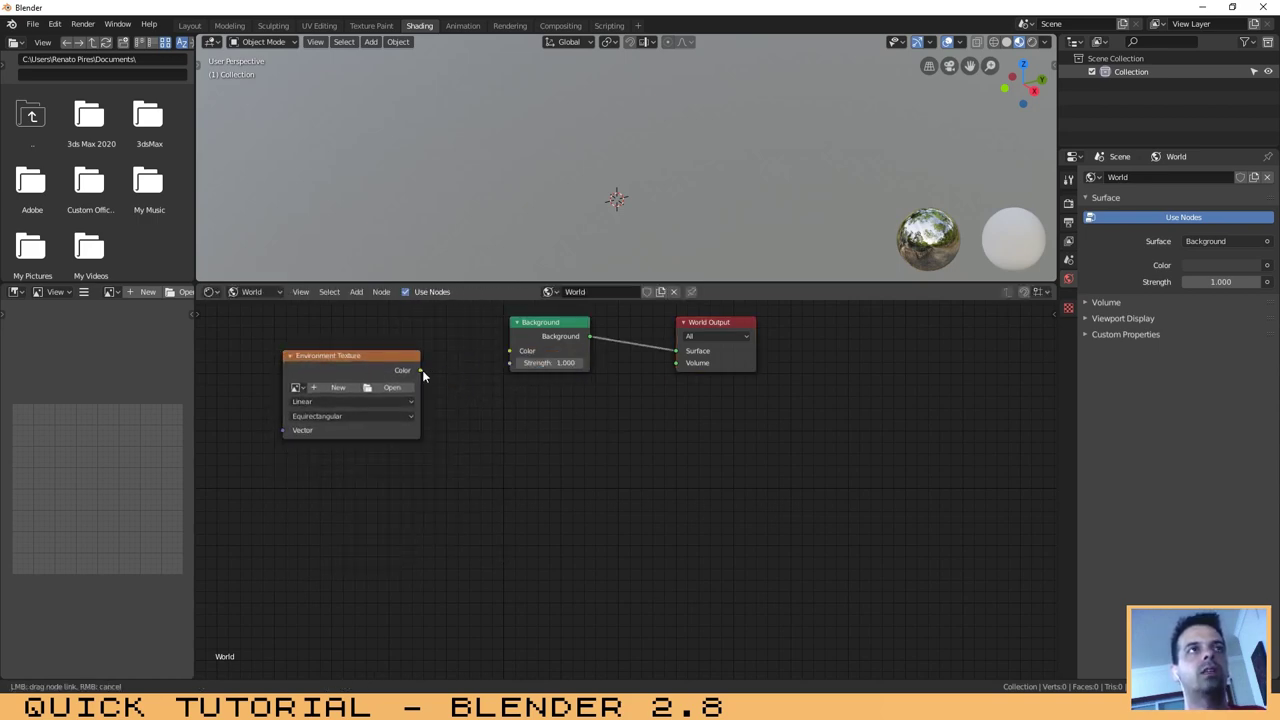
left_click_drag(510, 354, 510, 352)
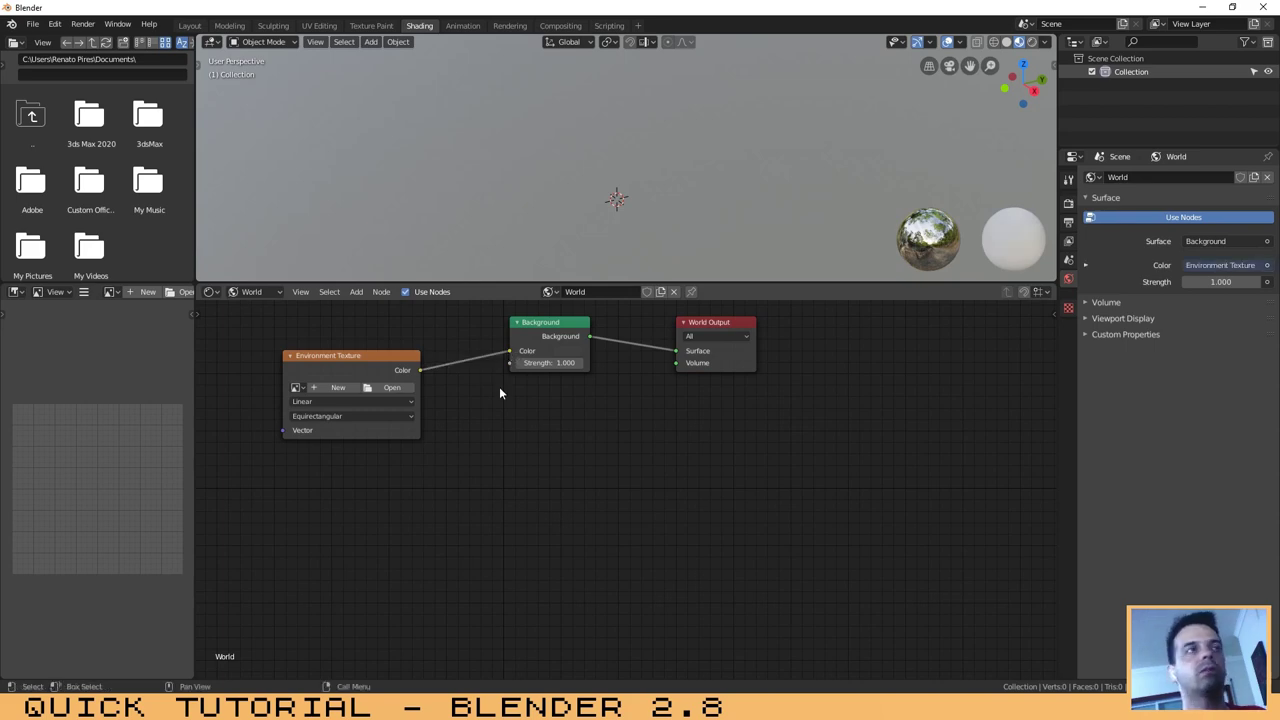
Load studio_small_03_2k.hdr from the Desktop into the Environment Texture node.
left_click(380, 388)
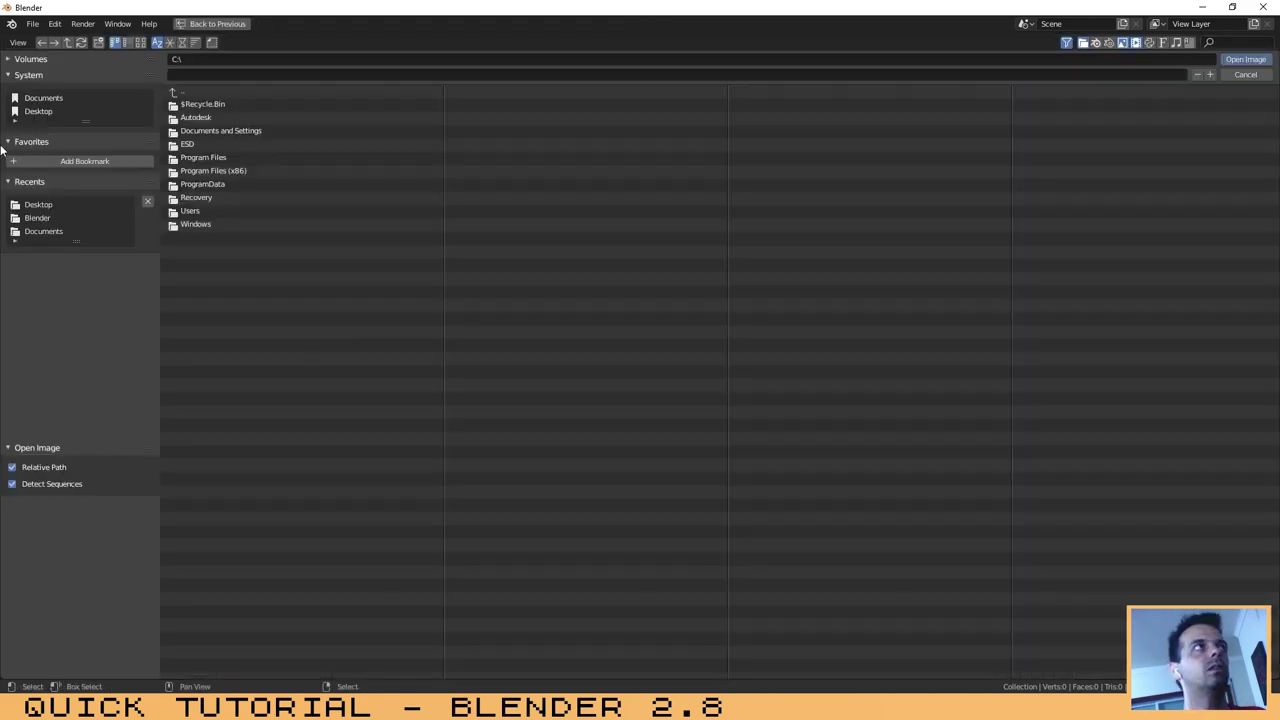
left_click(38, 111)
left_click(266, 106)
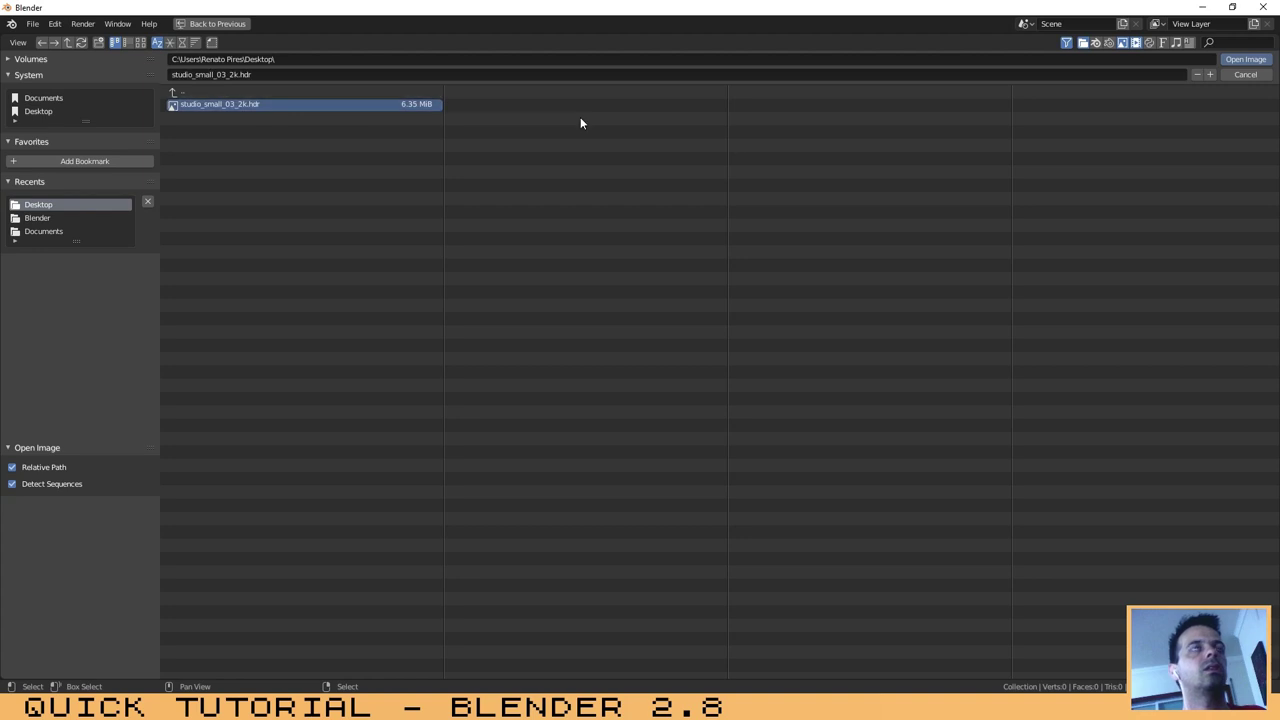
left_click(1245, 59)
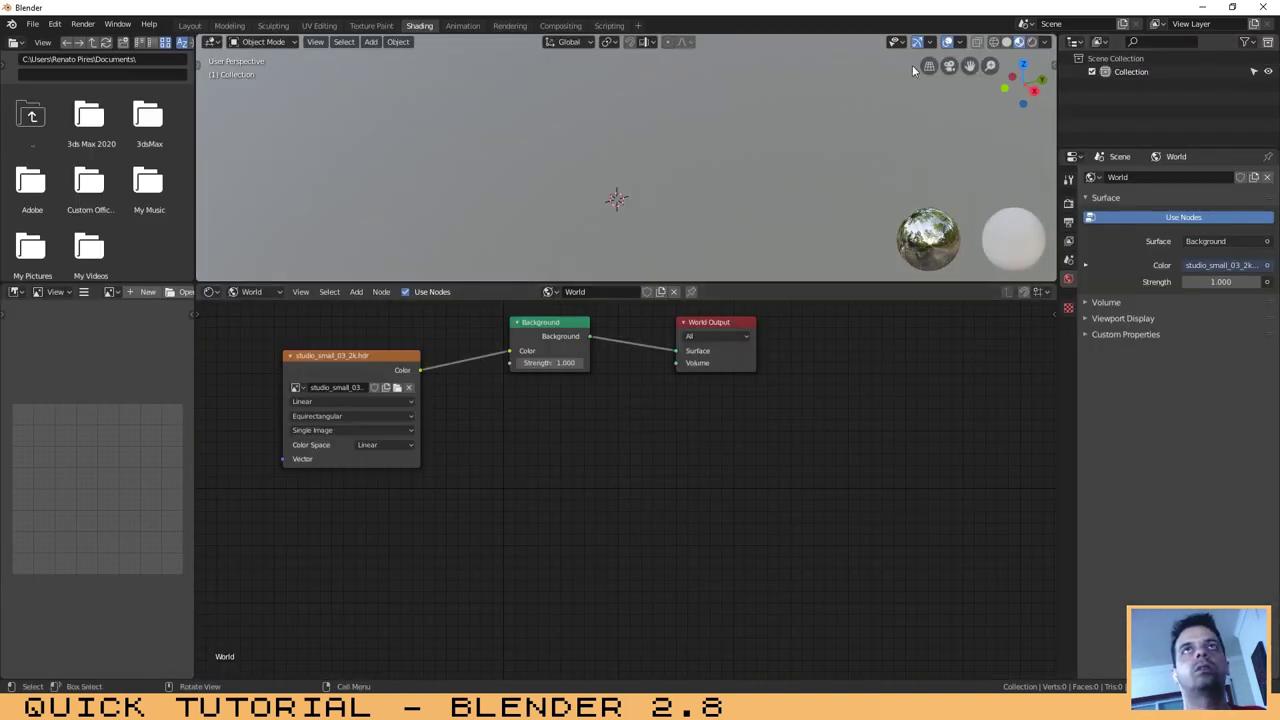
Preview the HDR-lit scene in rendered viewport mode in both Shading and Layout.
left_click(1032, 42)
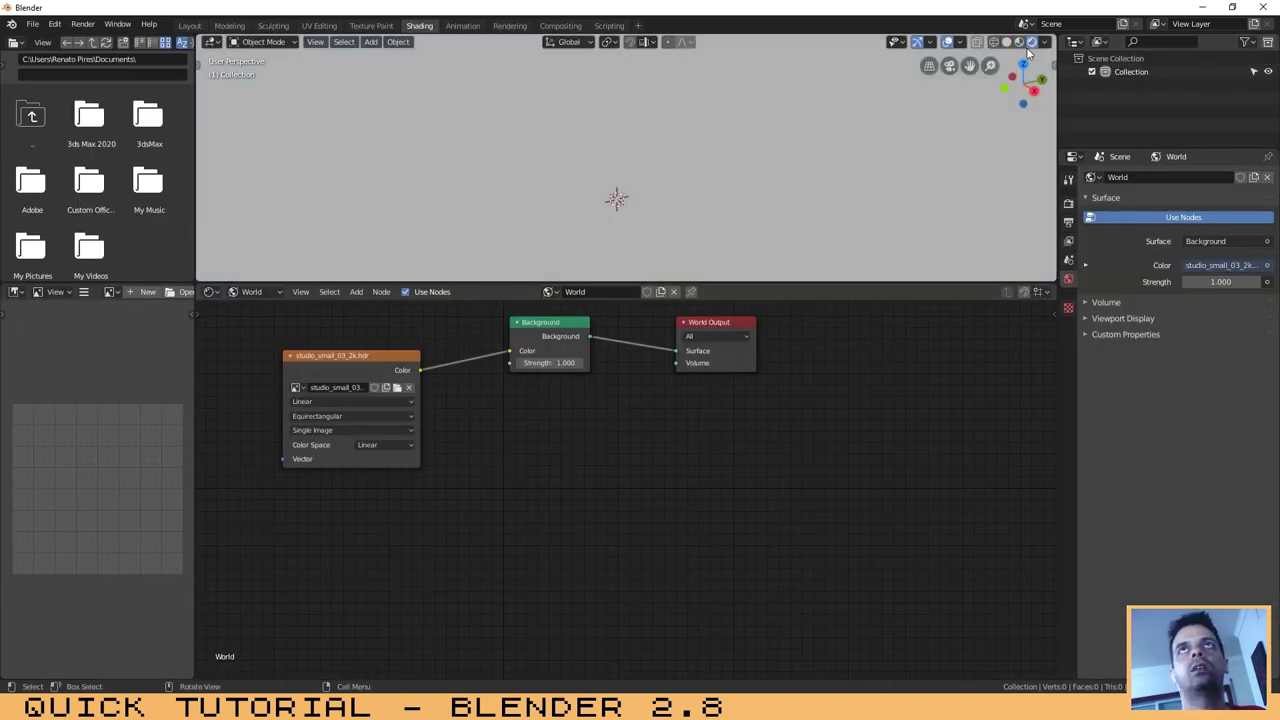
mouse_move(778, 127)
middle_mouse_down()
mouse_move(643, 140)
mouse_move(584, 110)
mouse_move(541, 136)
mouse_move(542, 168)
mouse_move(700, 150)
middle_mouse_up()
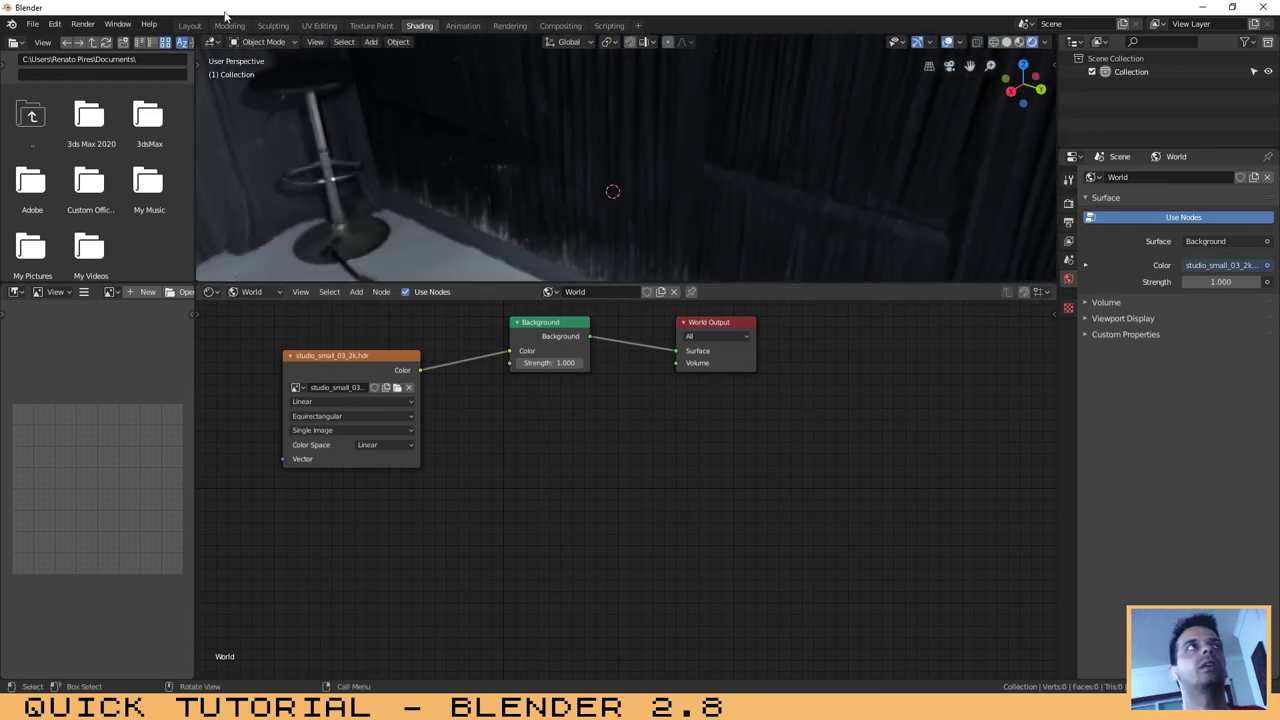
left_click(189, 25)
left_click(1032, 42)
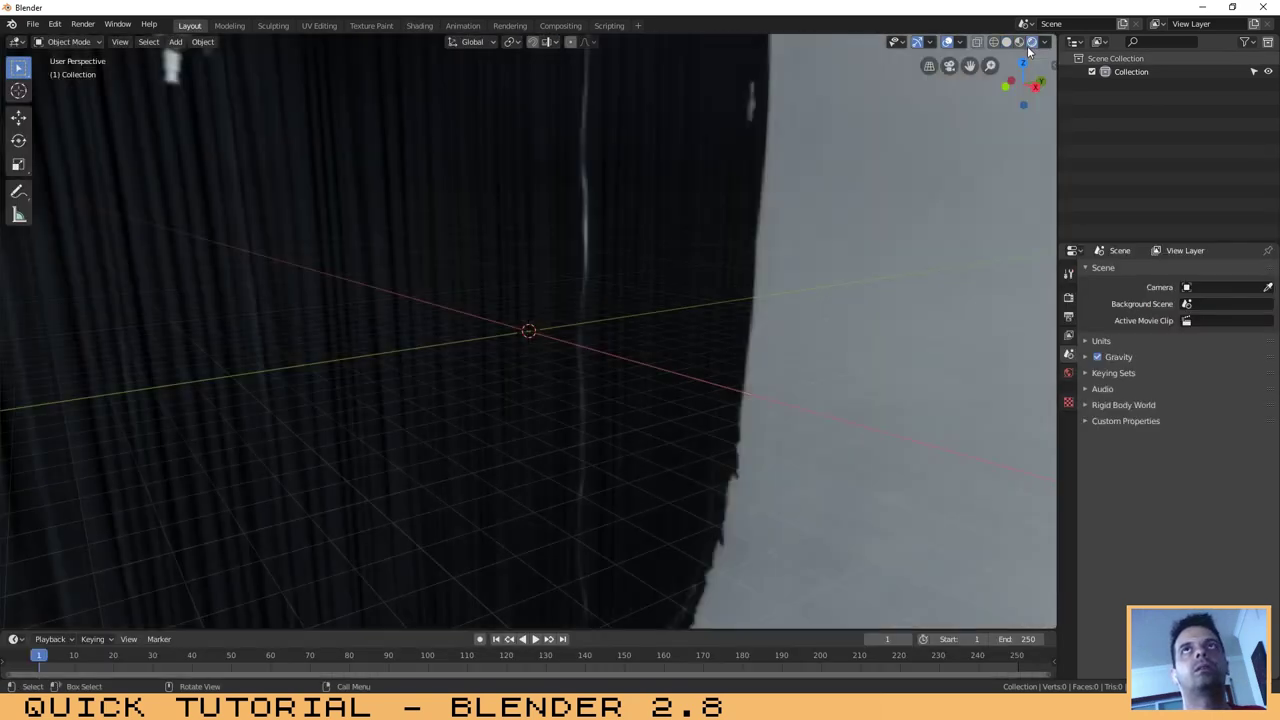
mouse_move(614, 243)
middle_mouse_down()
mouse_move(471, 246)
mouse_move(353, 268)
mouse_move(380, 288)
mouse_move(452, 272)
mouse_move(402, 236)
mouse_move(340, 245)
mouse_move(437, 269)
mouse_move(614, 283)
mouse_move(683, 269)
mouse_move(671, 243)
mouse_move(609, 249)
middle_mouse_up()
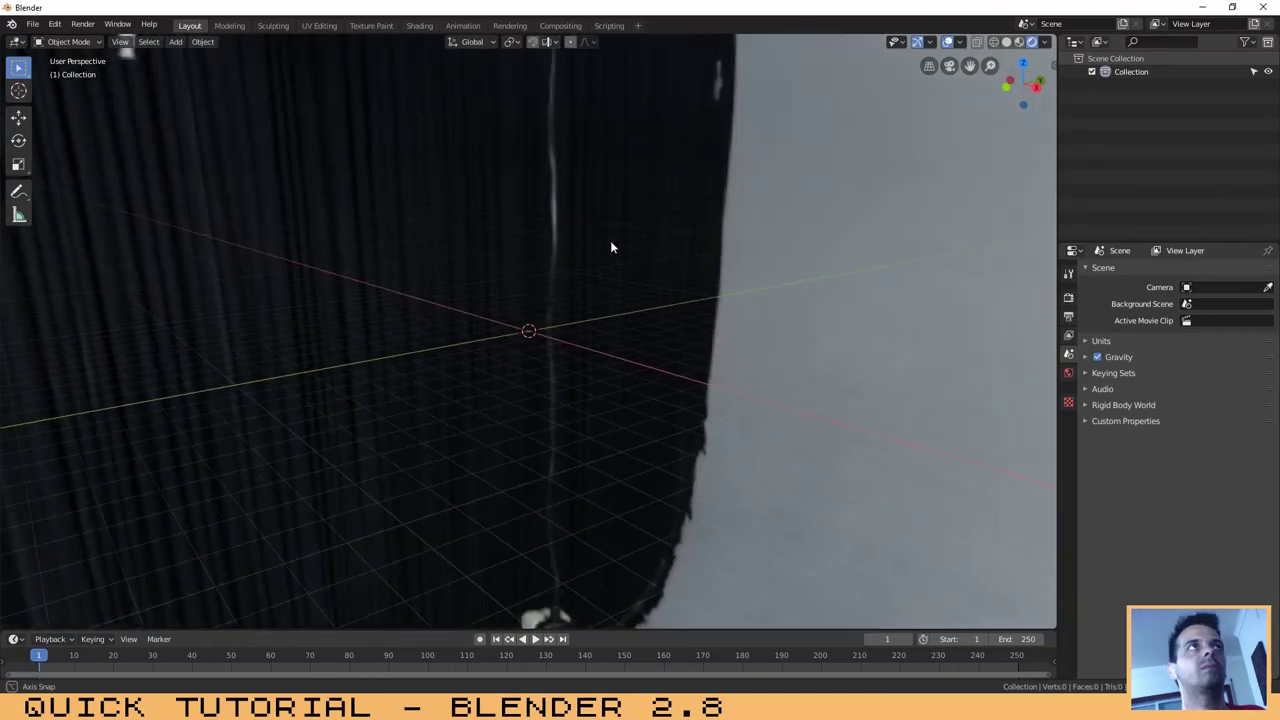
Back in Shading, enlarge the 3D preview and pan the world node graph.
left_click(419, 26)
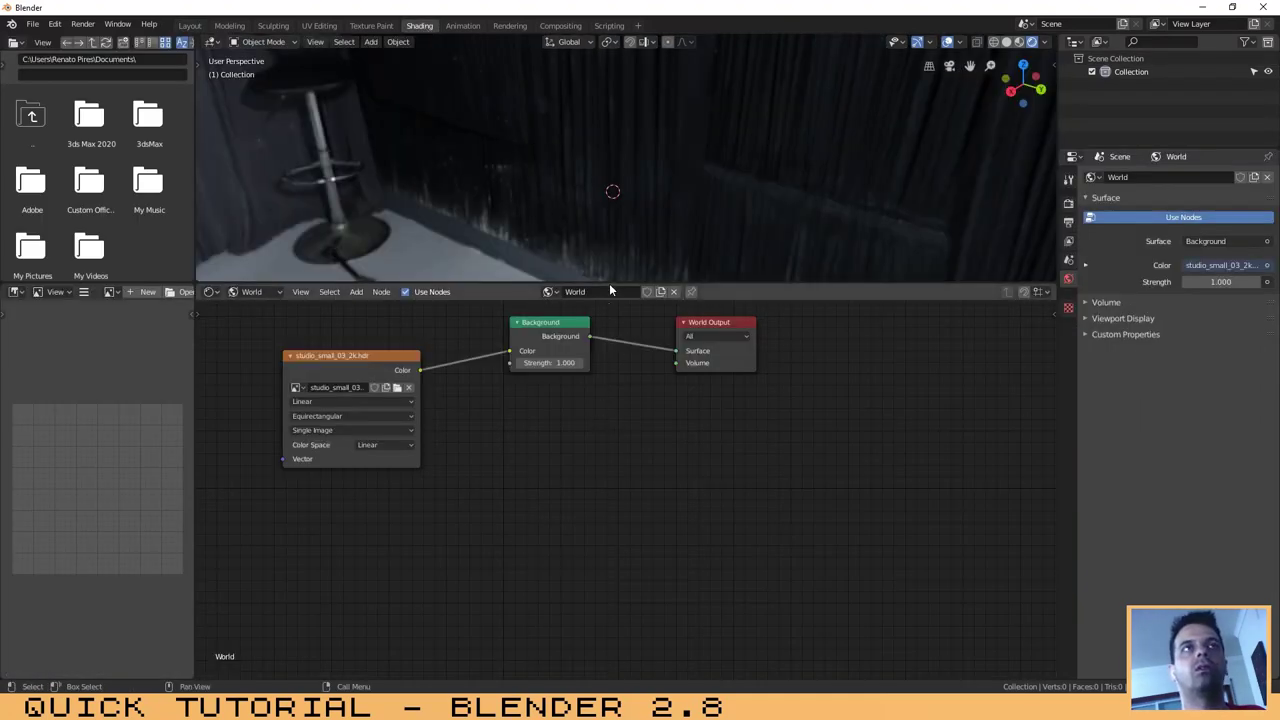
mouse_move(613, 287)
left_mouse_down()
mouse_move(615, 345)
mouse_move(614, 307)
left_mouse_up()
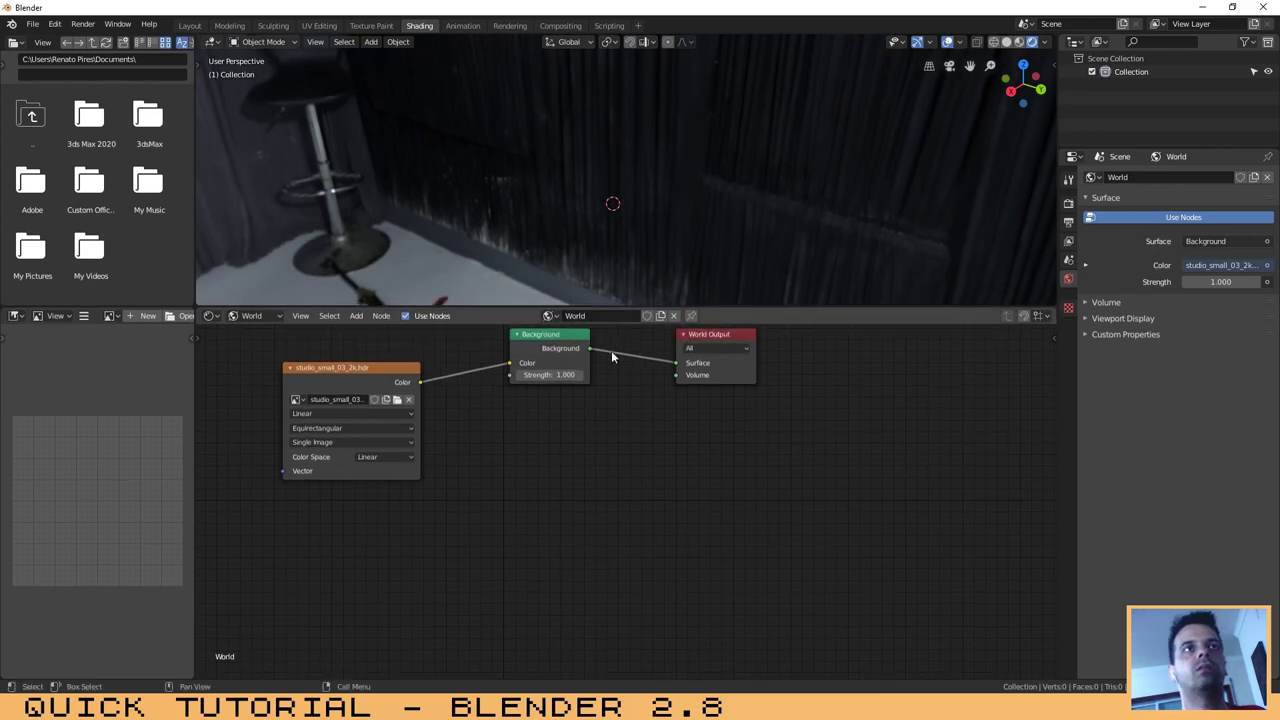
scroll(618, 472, "up", 1)
scroll(620, 443, "down", 2)
middle_click_drag(620, 443, 638, 541)
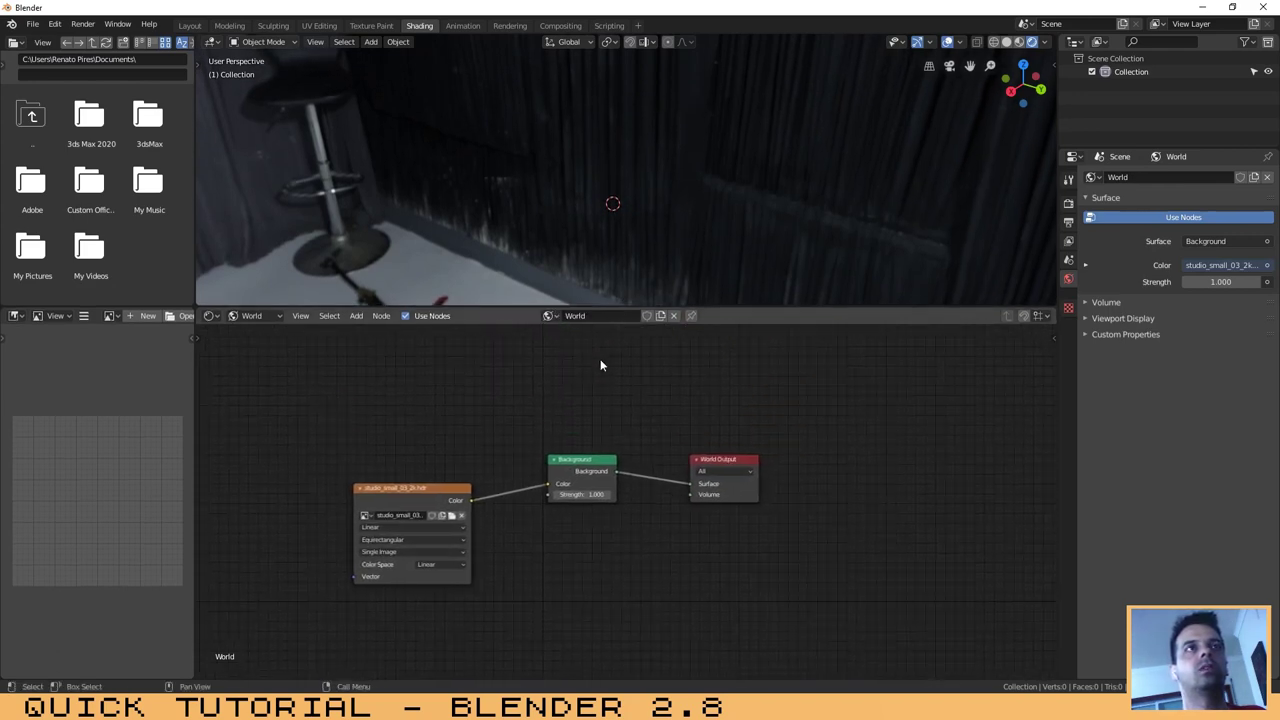
left_click_drag(617, 307, 615, 394)
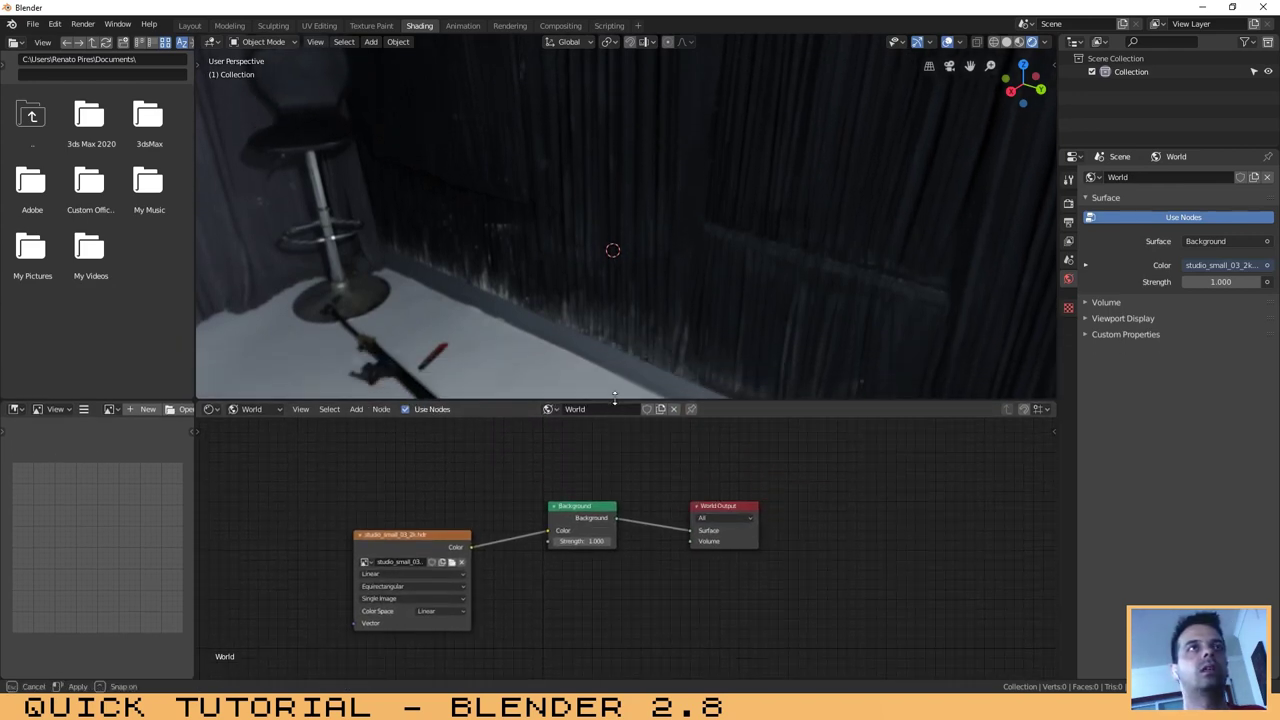
key("shift+a")
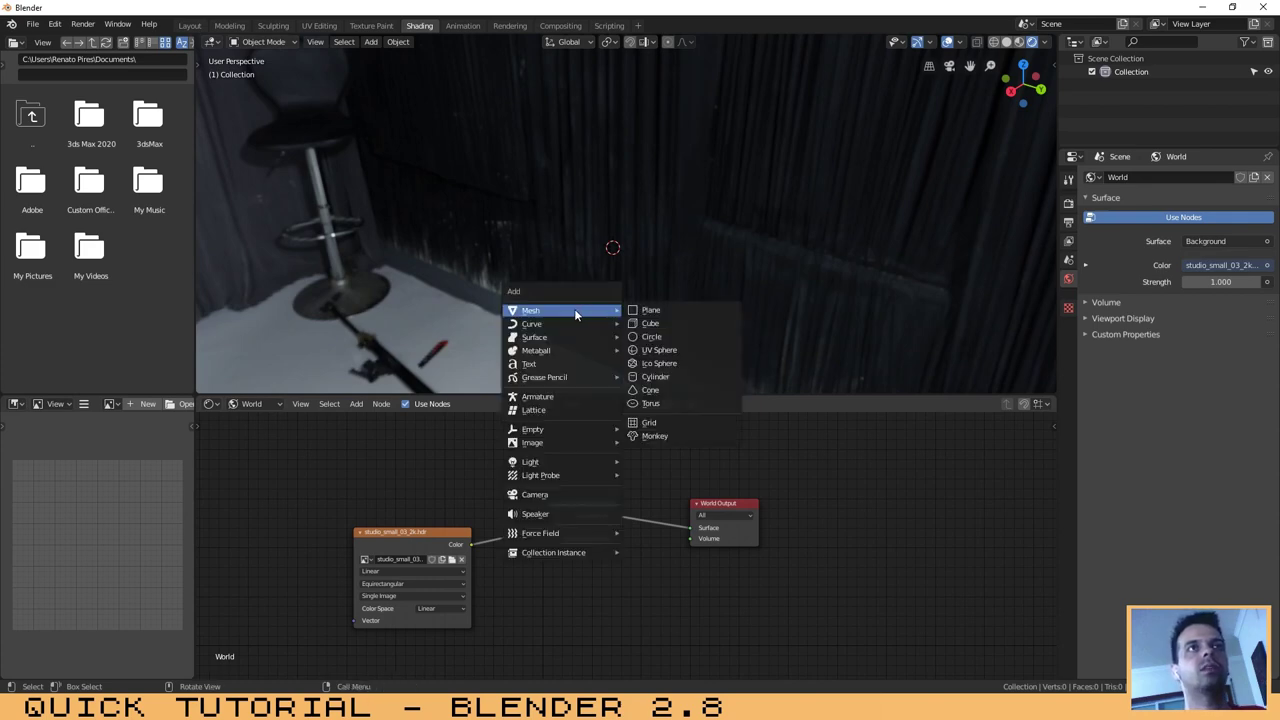
Add a plane and scale it up into a large floor.
left_click(678, 310)
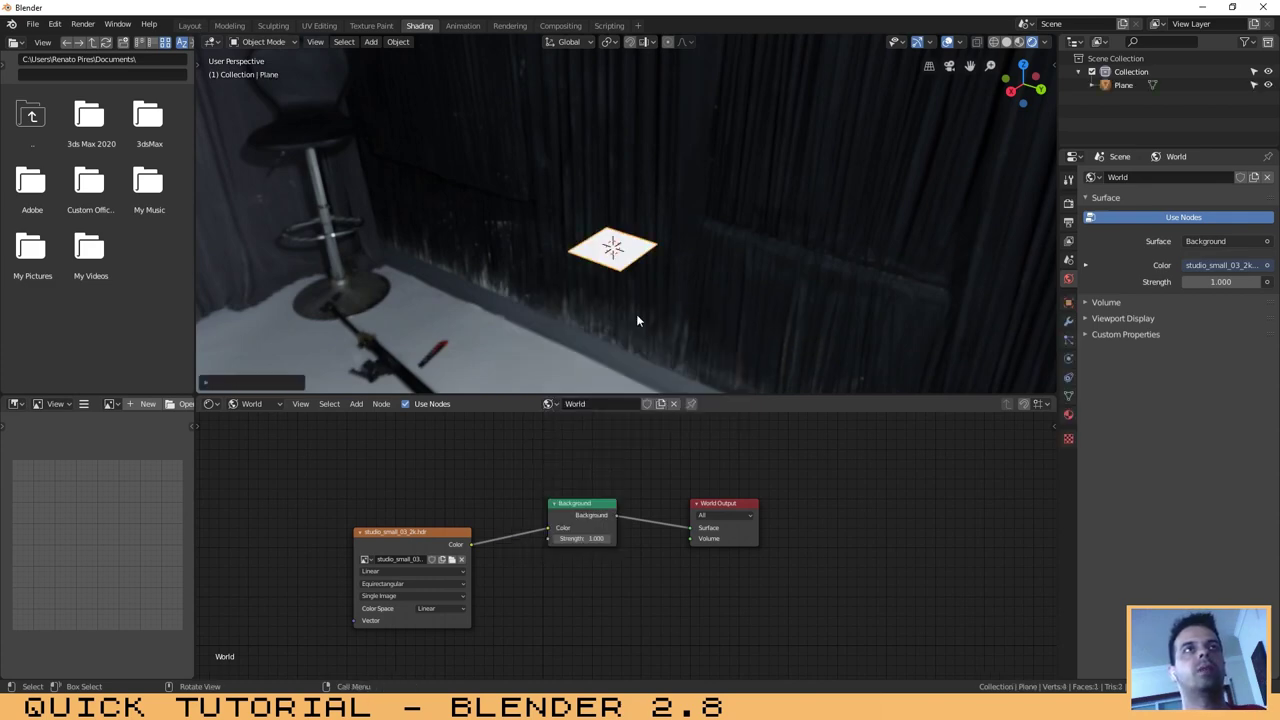
key("s")
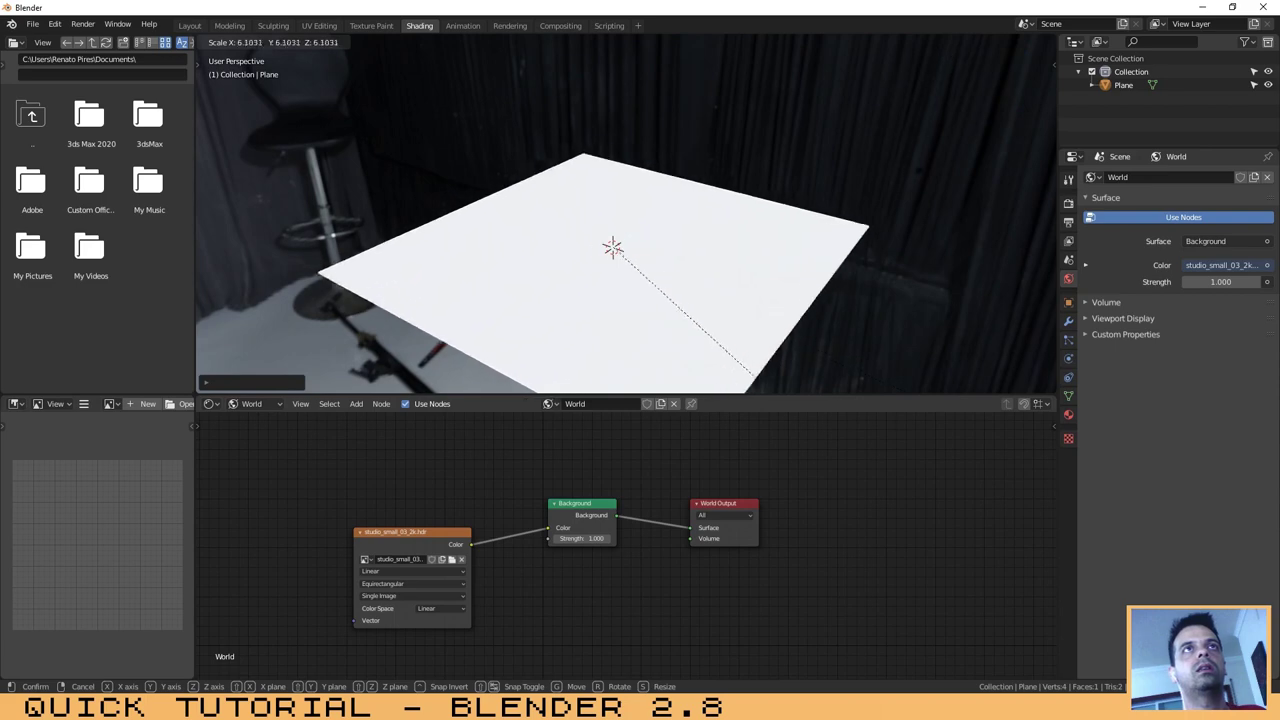
left_click(232, 265)
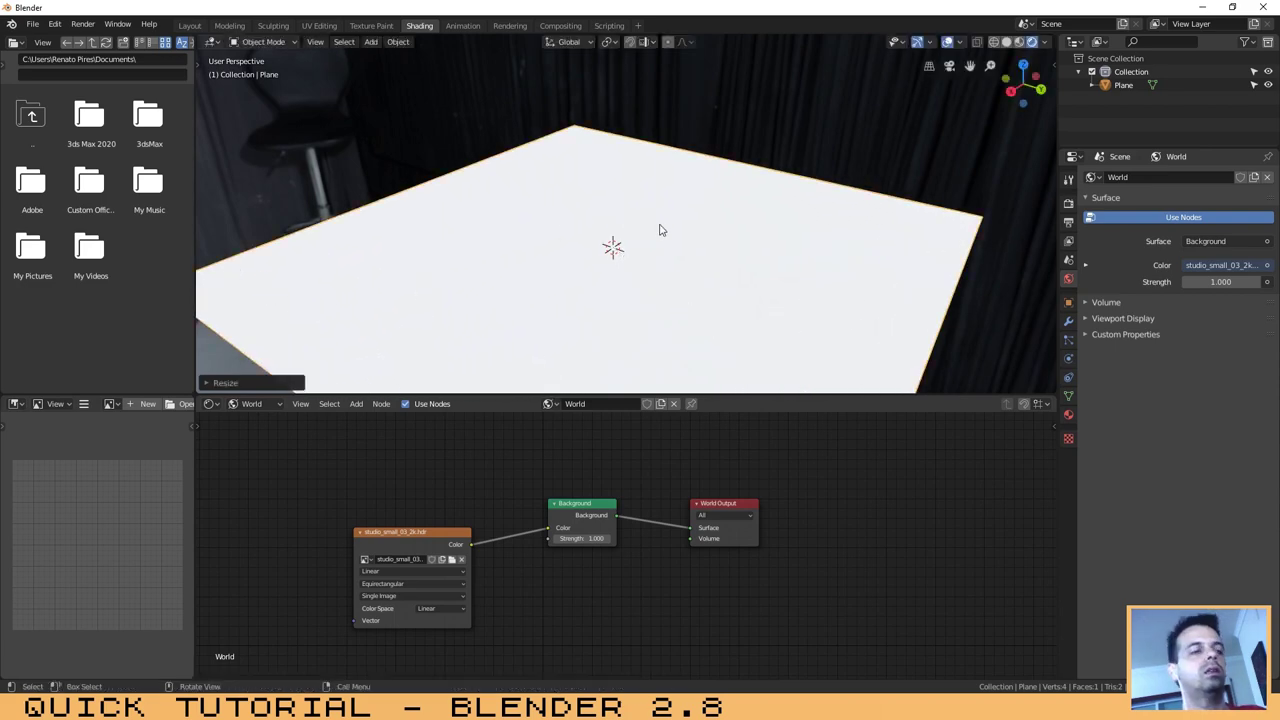
Add a Suzanne monkey head, move it, and rotate it around the X, Y and Z axes.
key("shift+a")
mouse_move(603, 229)
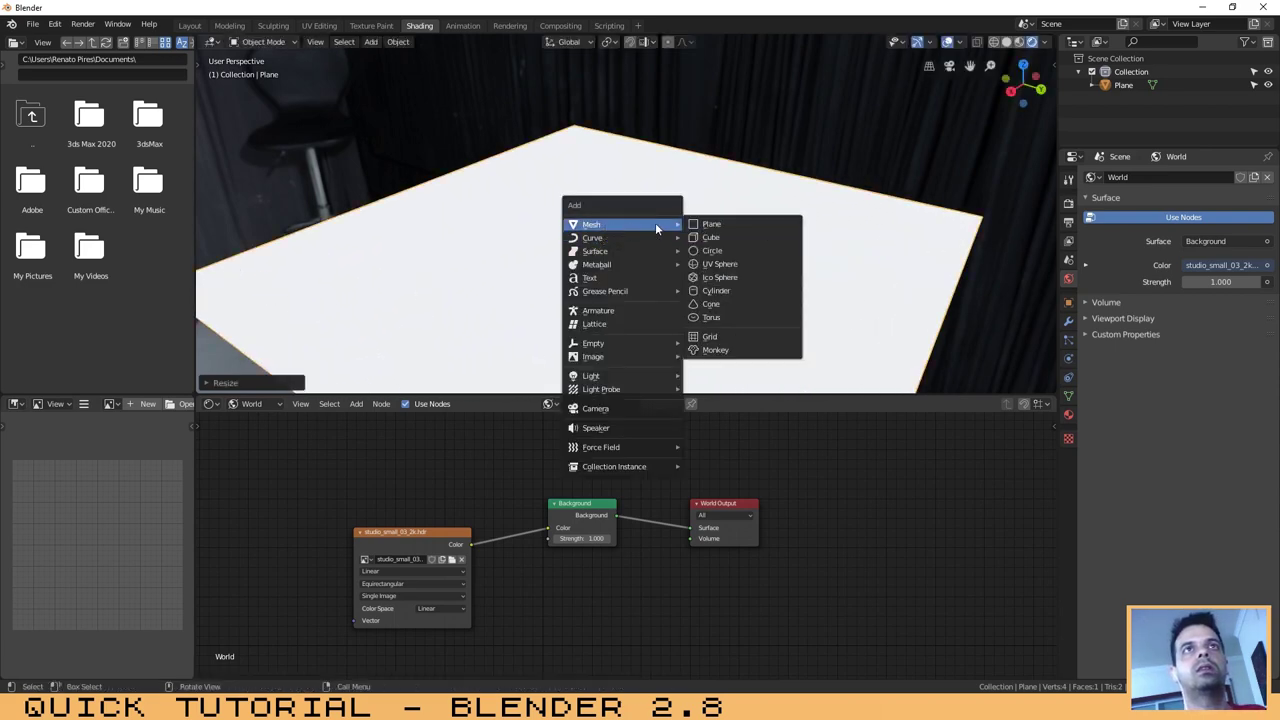
left_click(716, 351)
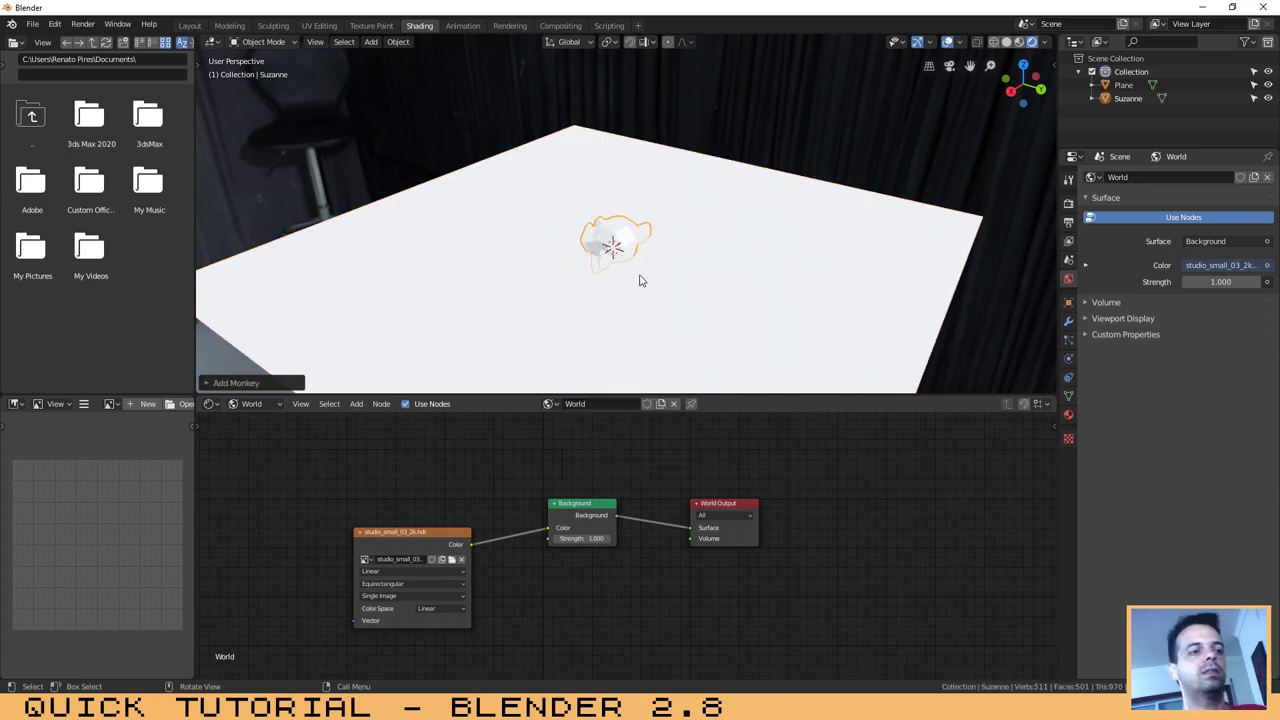
key("g")
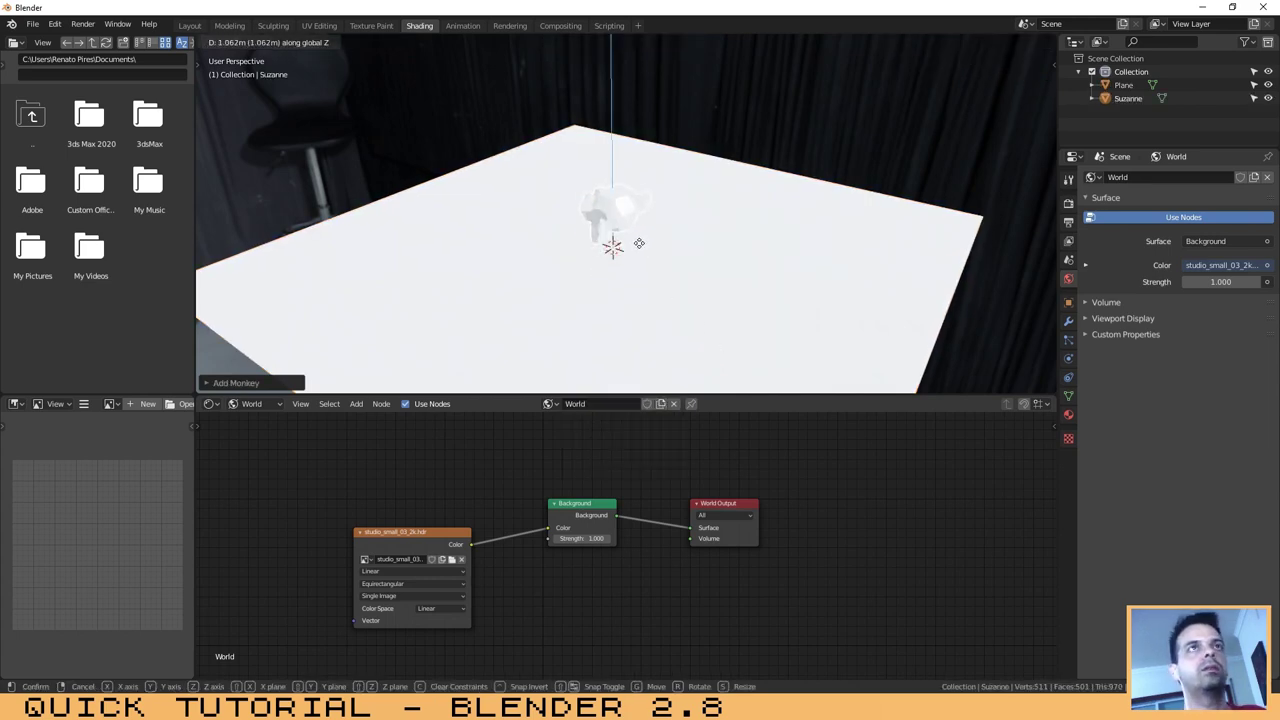
left_click(691, 265)
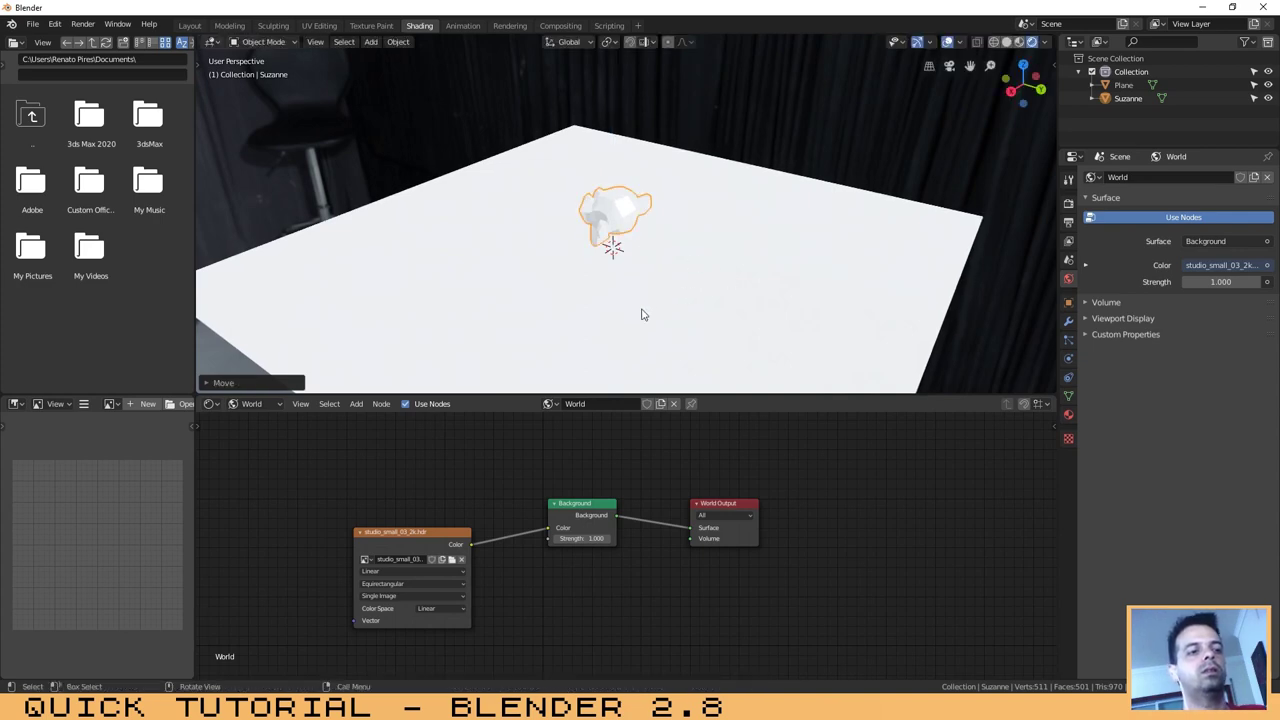
key("r")
key("x")
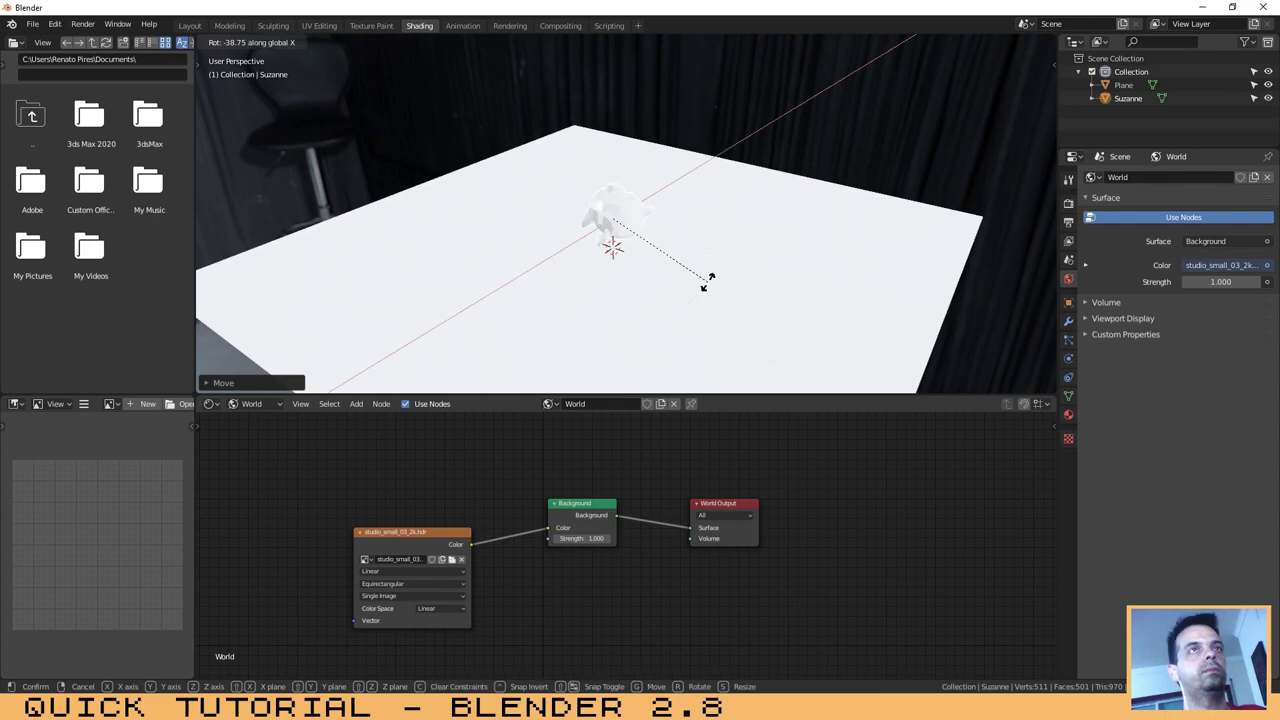
key("y")
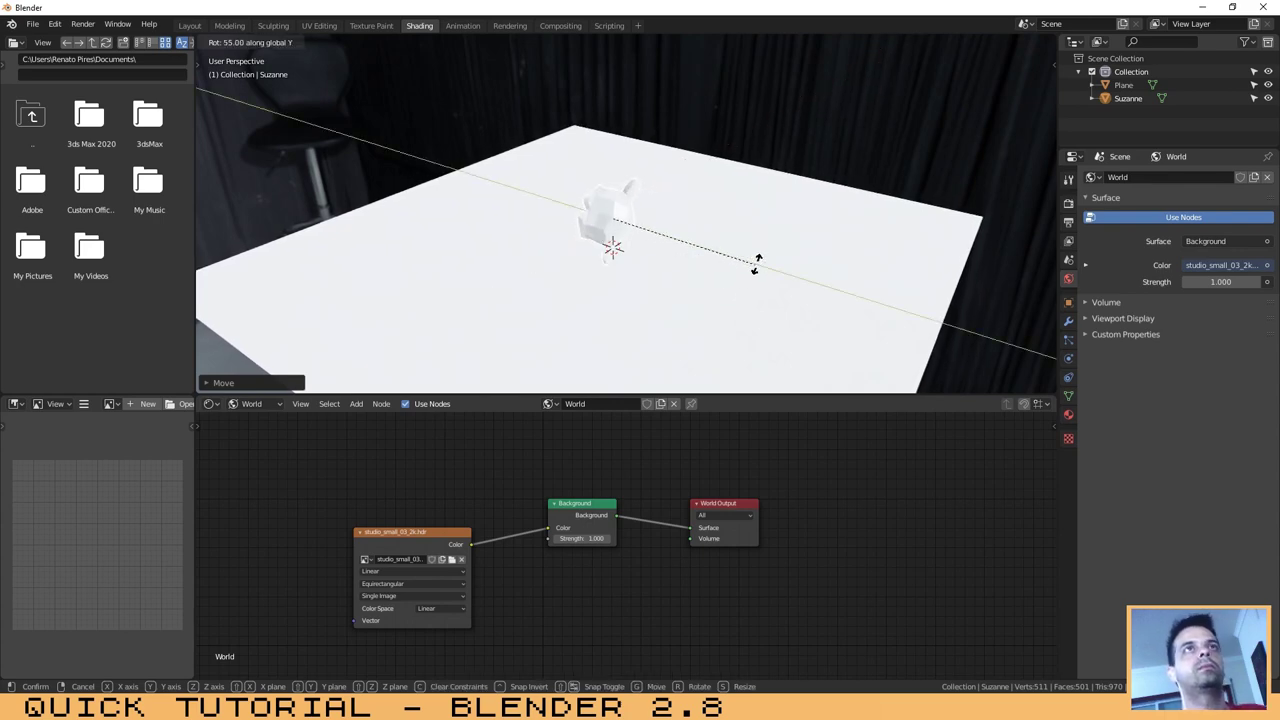
key("z")
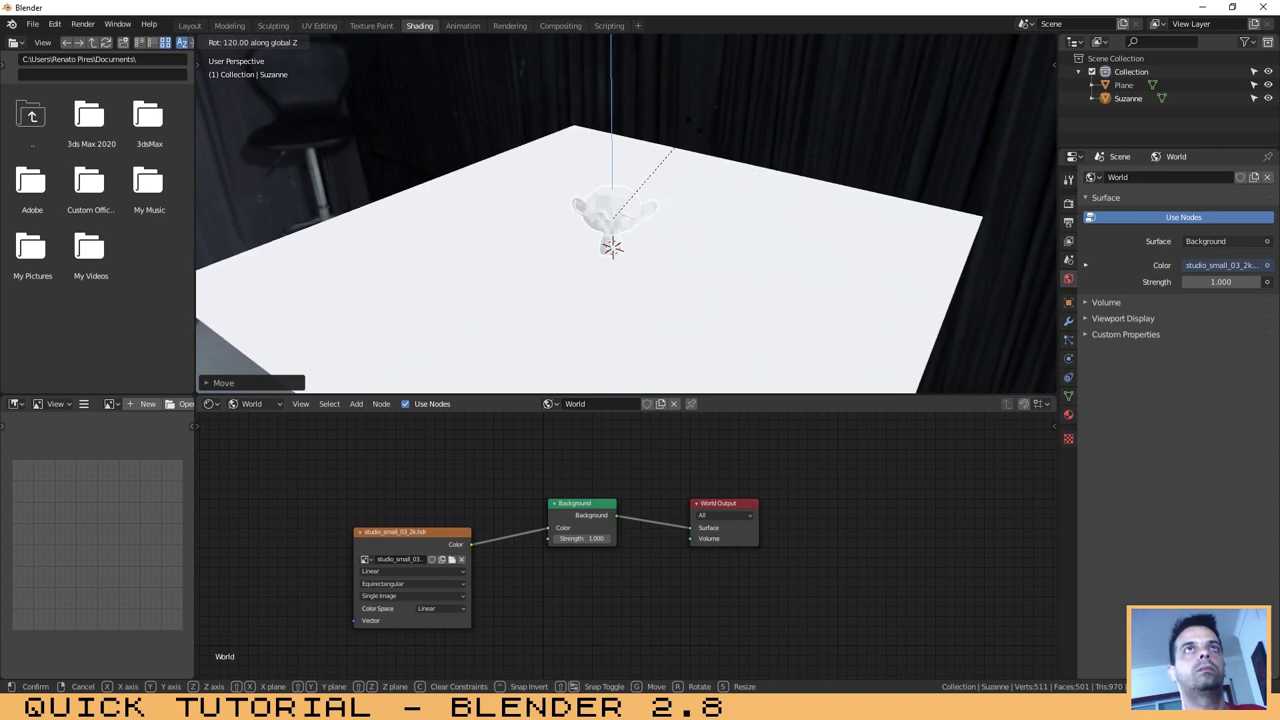
left_click(744, 181)
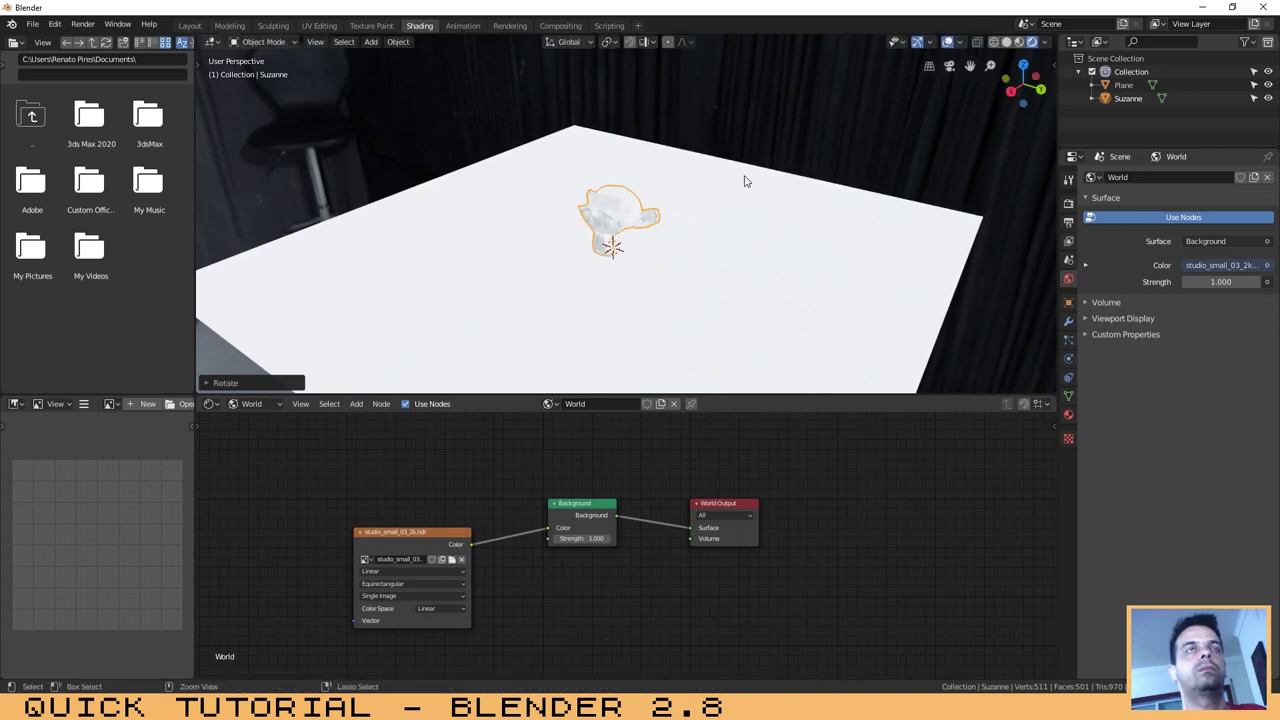
Scale Suzanne up and raise it along Z so it sits above the plane.
scroll(643, 254, "up", 2)
key("s")
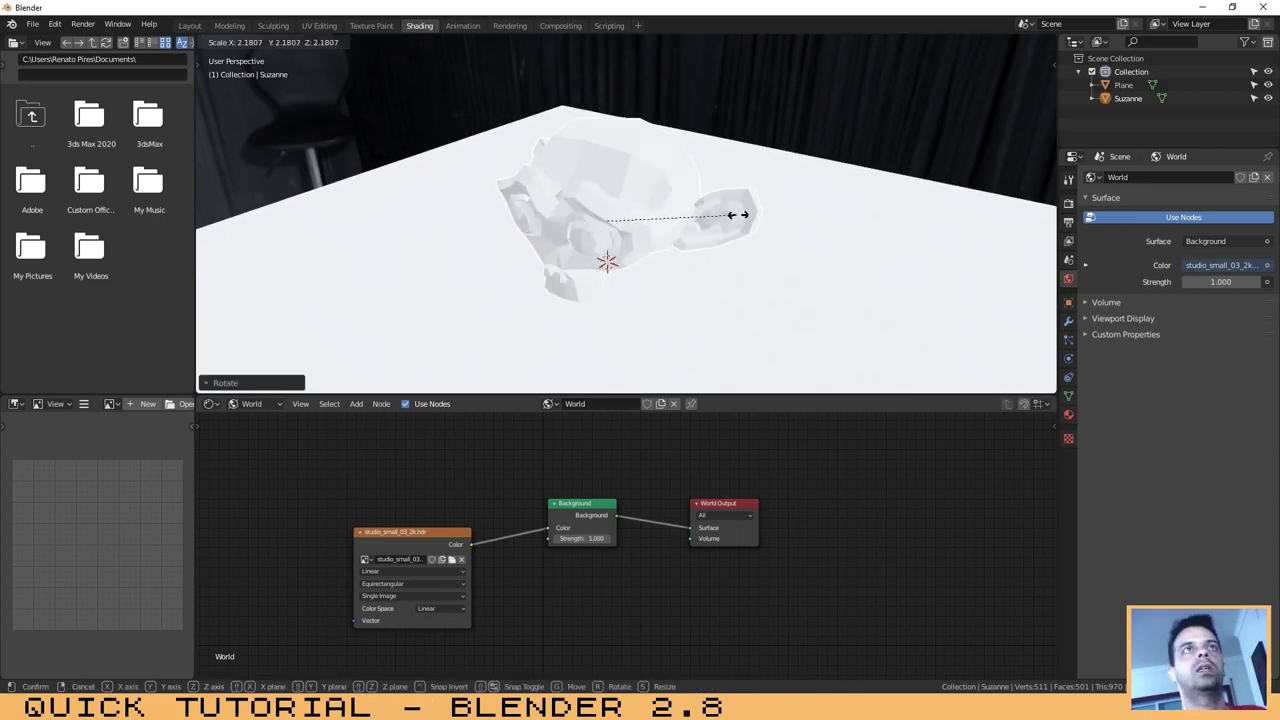
left_click(706, 221)
key("g")
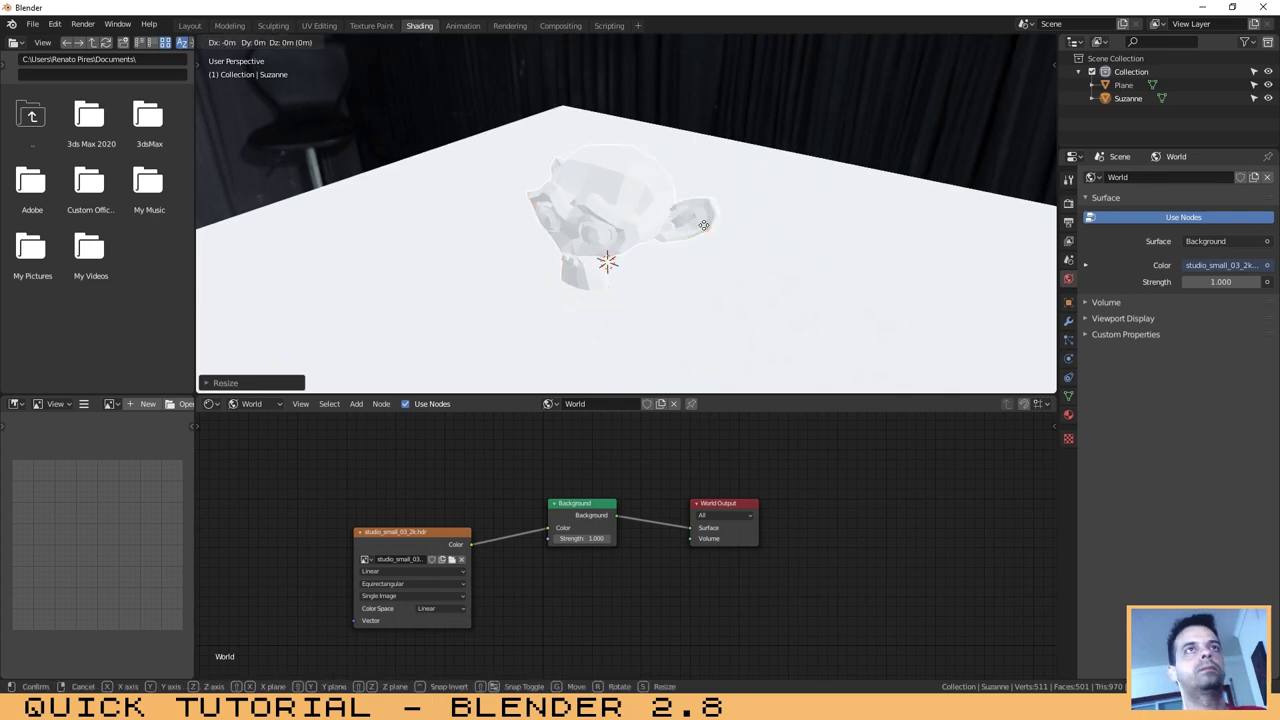
key("z")
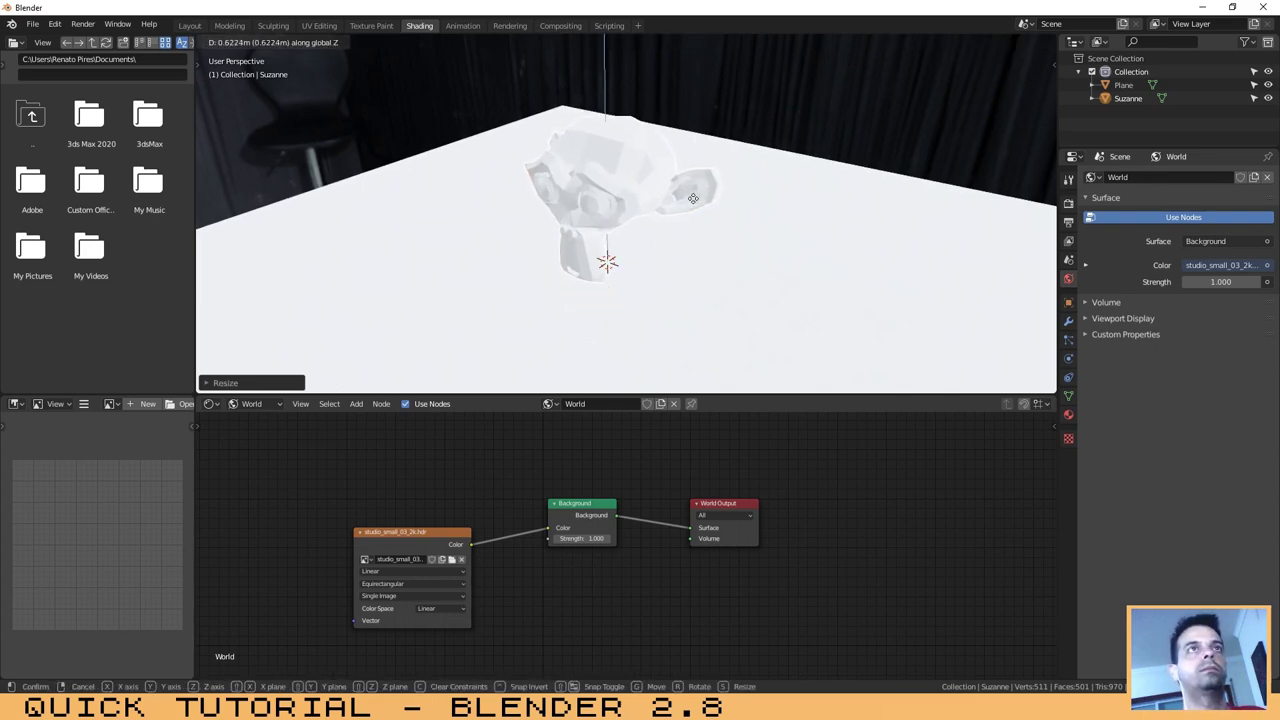
left_click(693, 198)
Add a Subdivision Surface modifier to Suzanne with viewport and render levels at 3.
left_click(1069, 322)
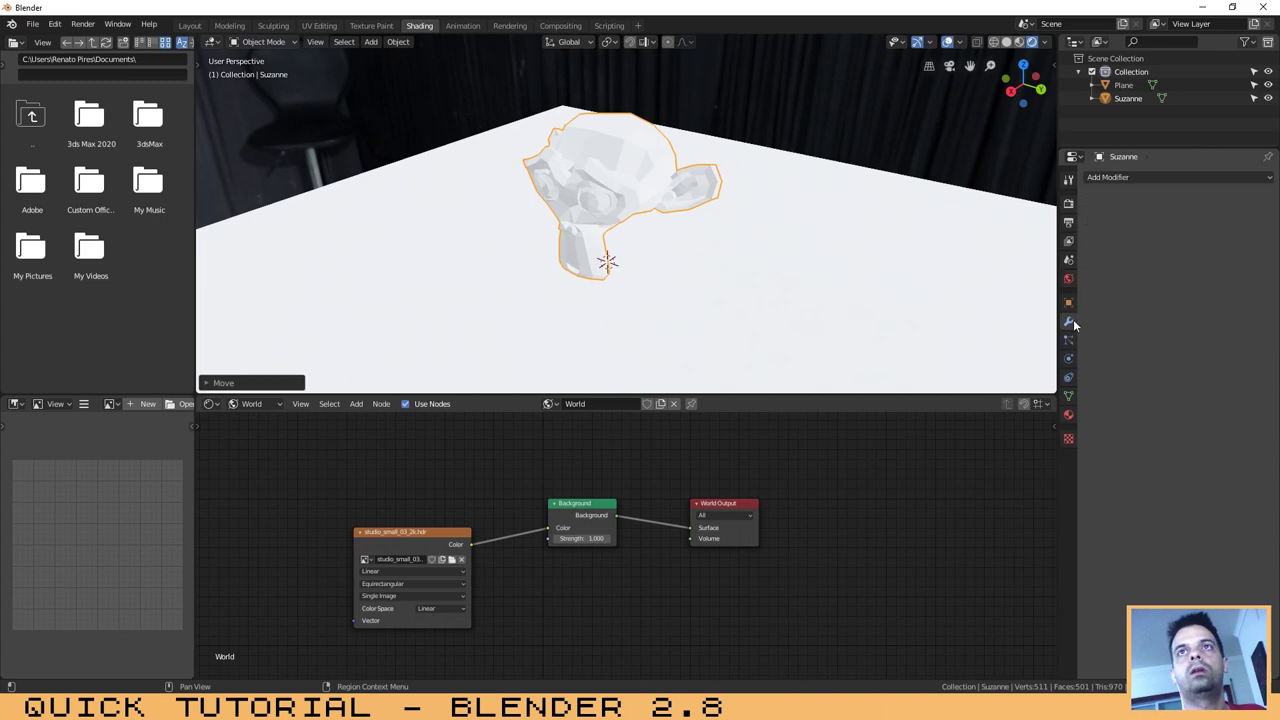
left_click(1150, 177)
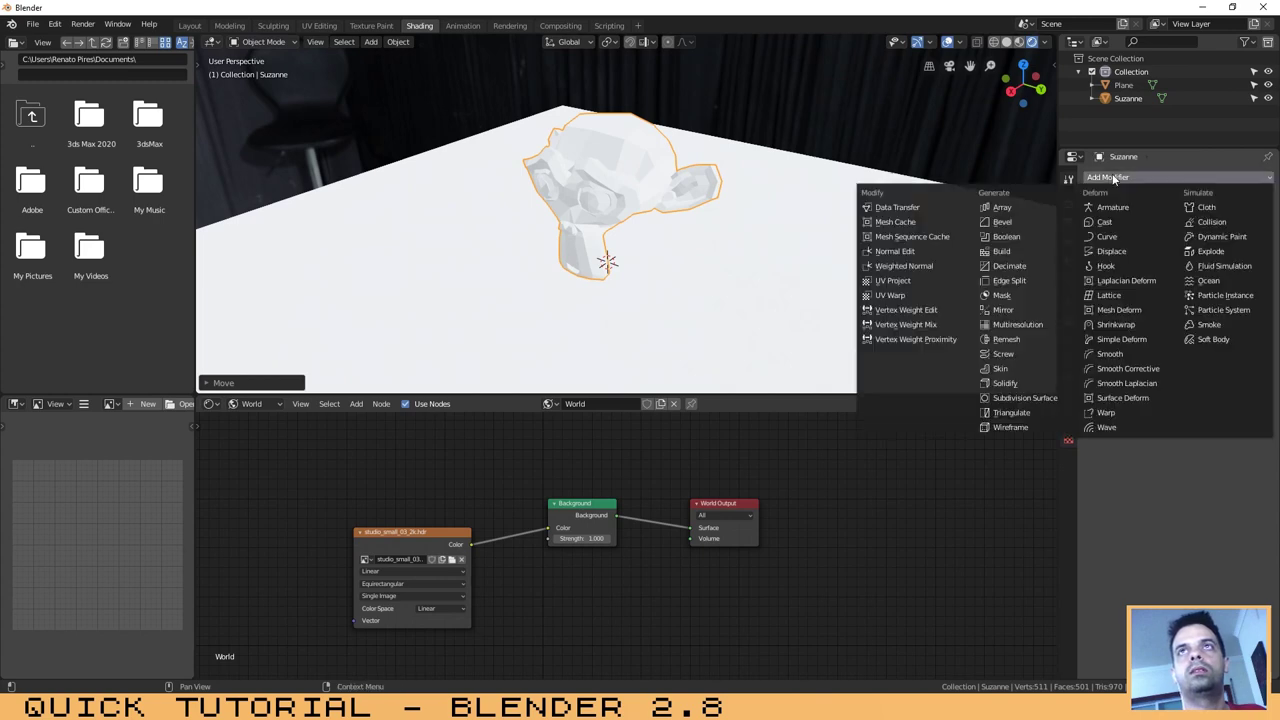
left_click(1025, 398)
left_click(1172, 266)
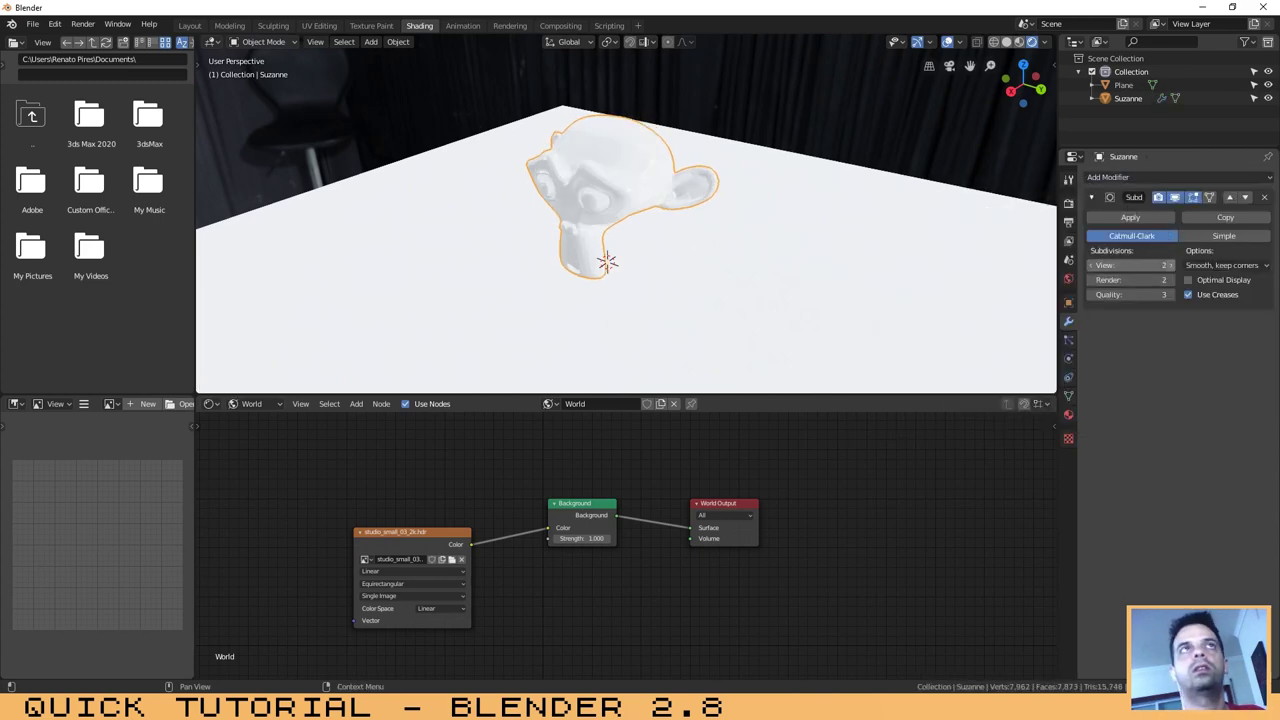
left_click(1170, 265)
left_click(1171, 281)
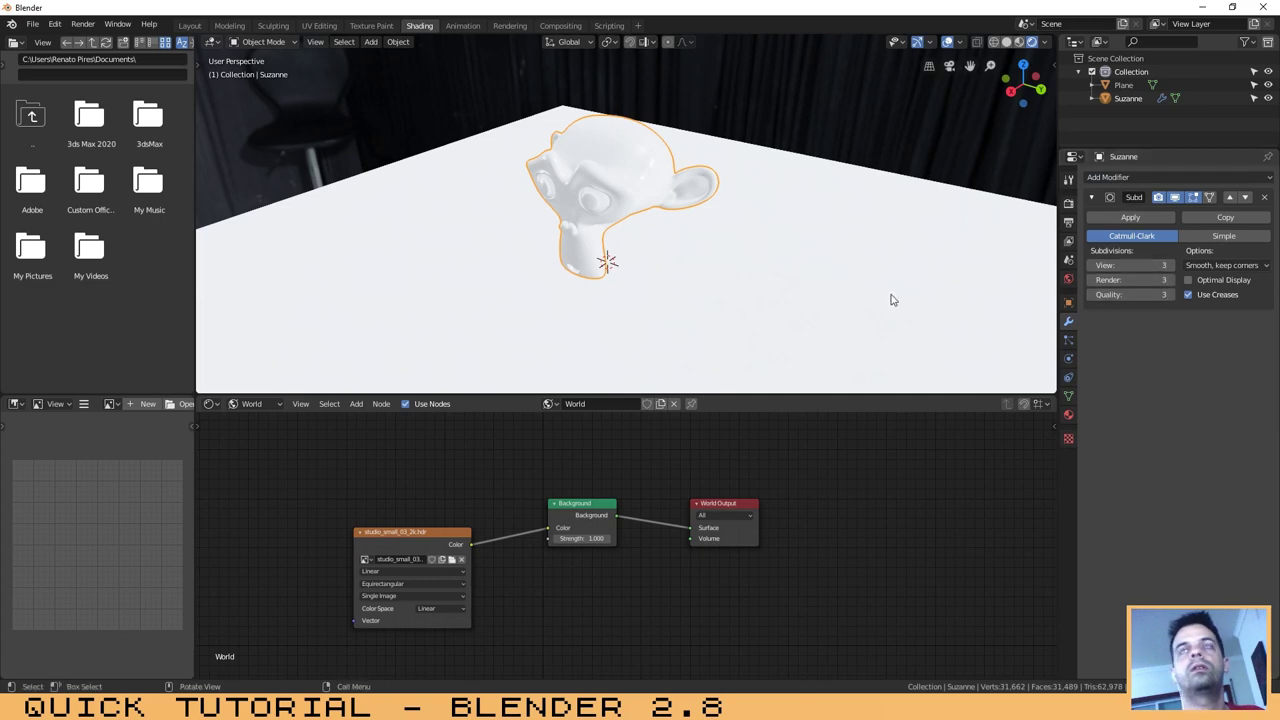
Apply Shade Smooth to Suzanne from the Object menu.
left_click(398, 41)
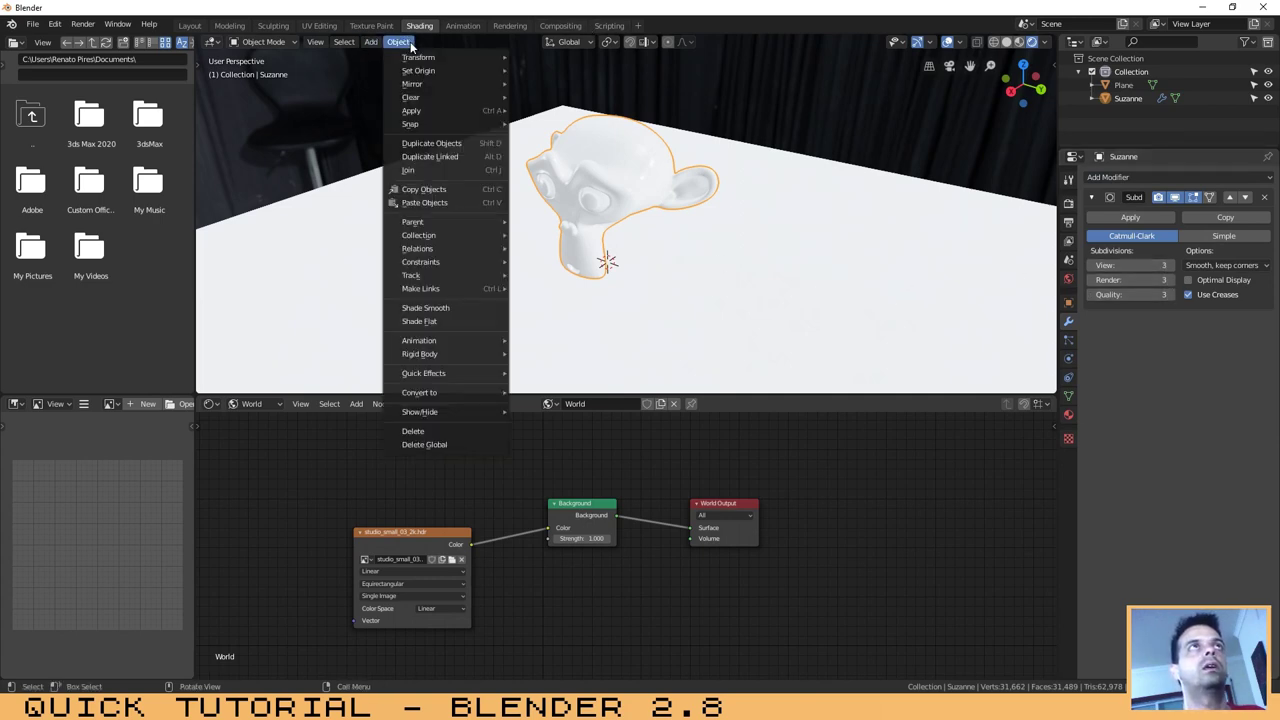
left_click(448, 309)
middle_click_drag(740, 226, 724, 163)
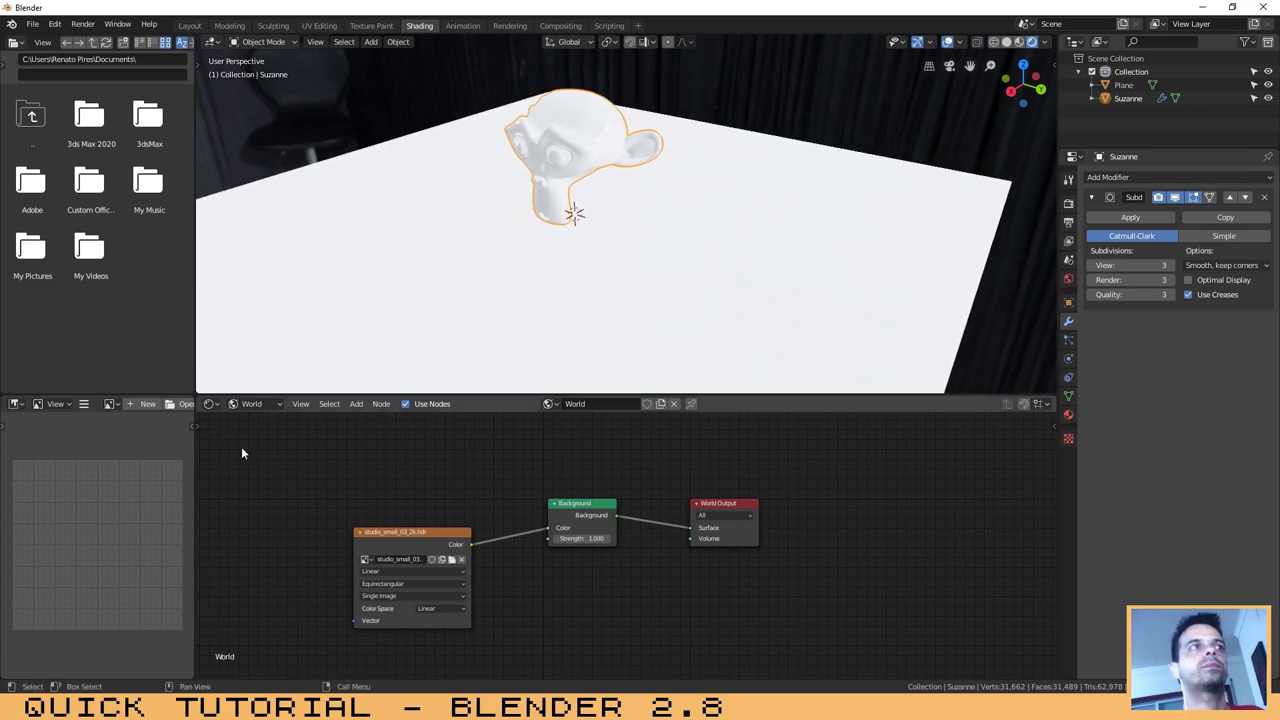
Switch the shader editor to Object, create Material.001 for Suzanne, and raise Metallic to about 0.9.
left_click(252, 404)
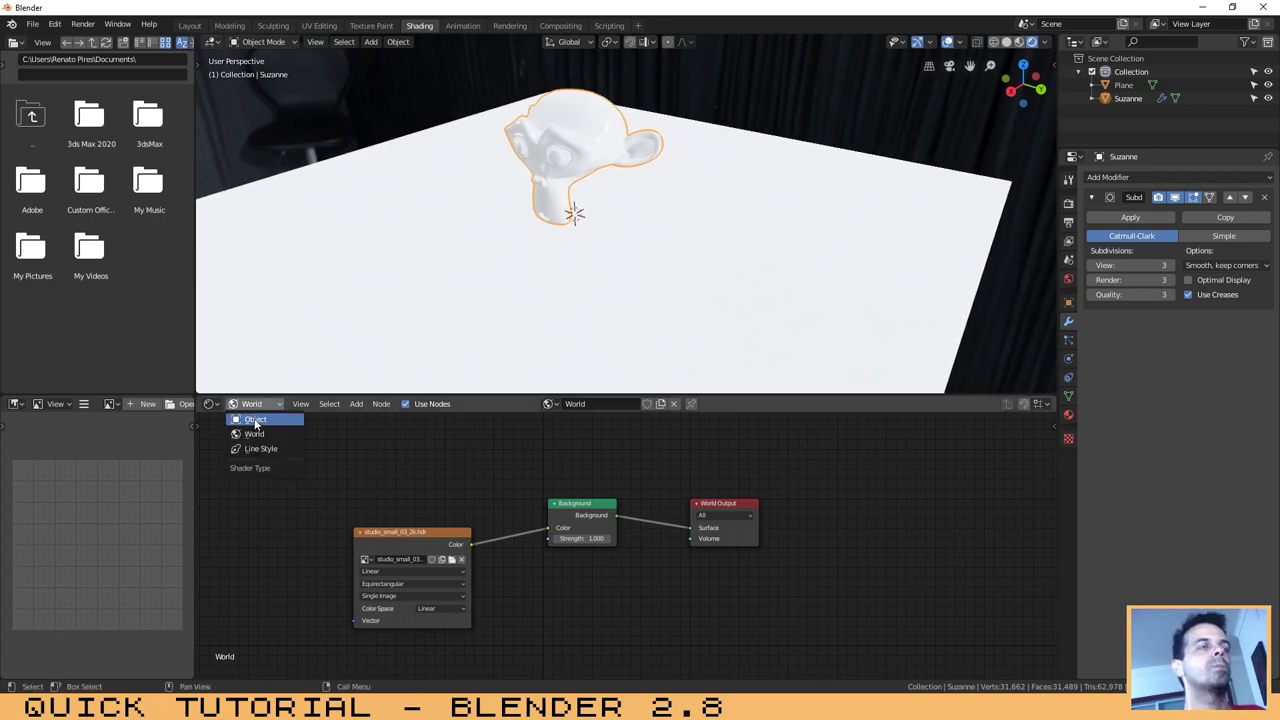
left_click(255, 420)
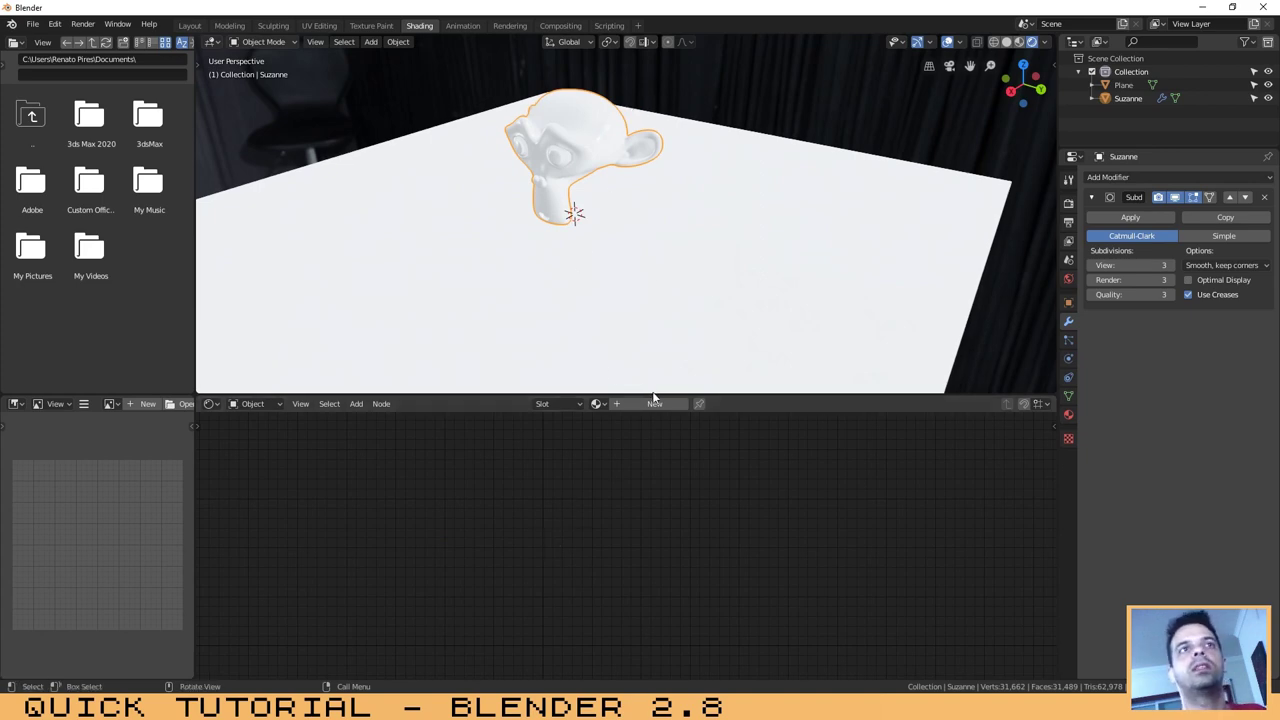
left_click_drag(651, 392, 646, 333)
mouse_move(646, 254)
middle_mouse_down()
mouse_move(666, 279)
mouse_move(663, 263)
middle_mouse_up()
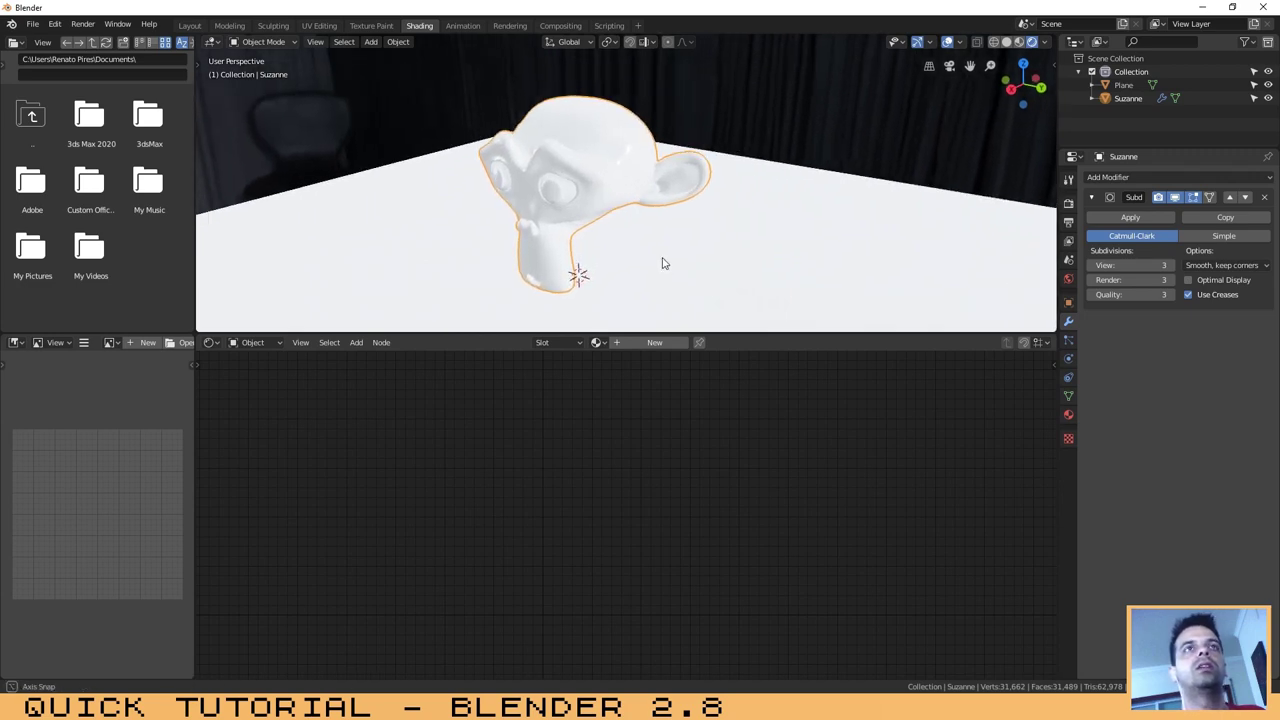
left_click(634, 343)
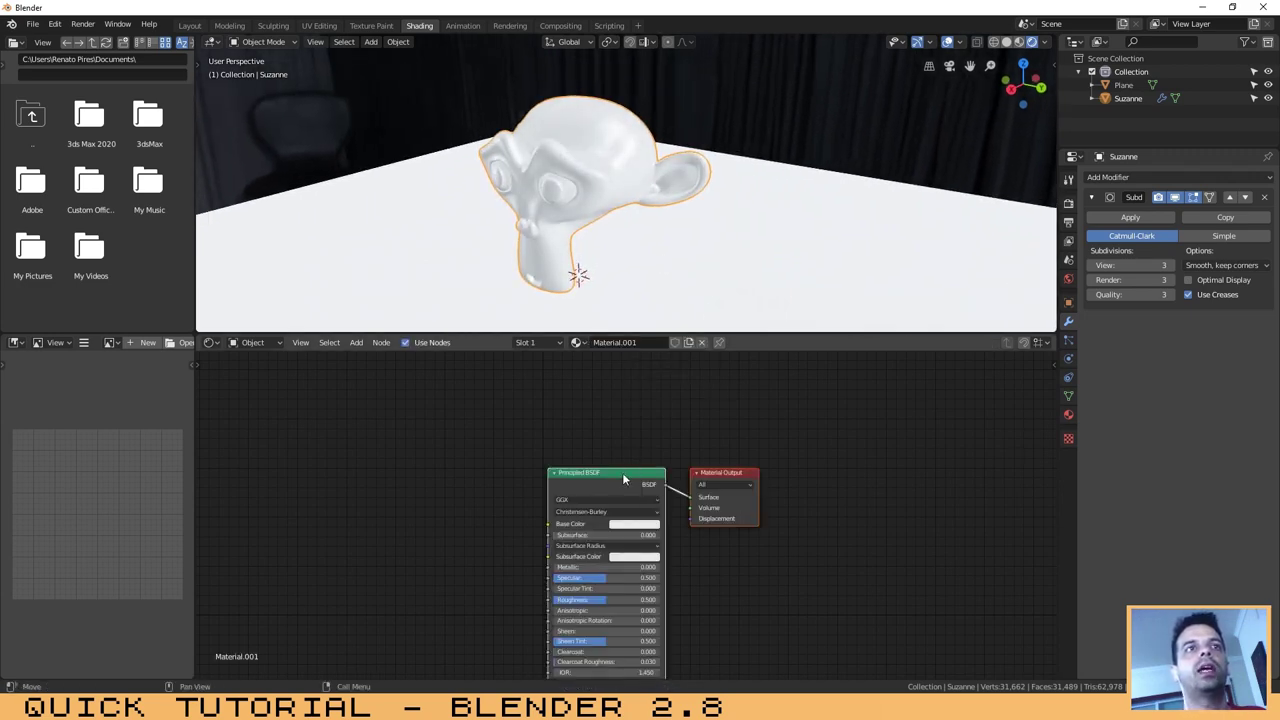
left_click_drag(622, 472, 619, 380)
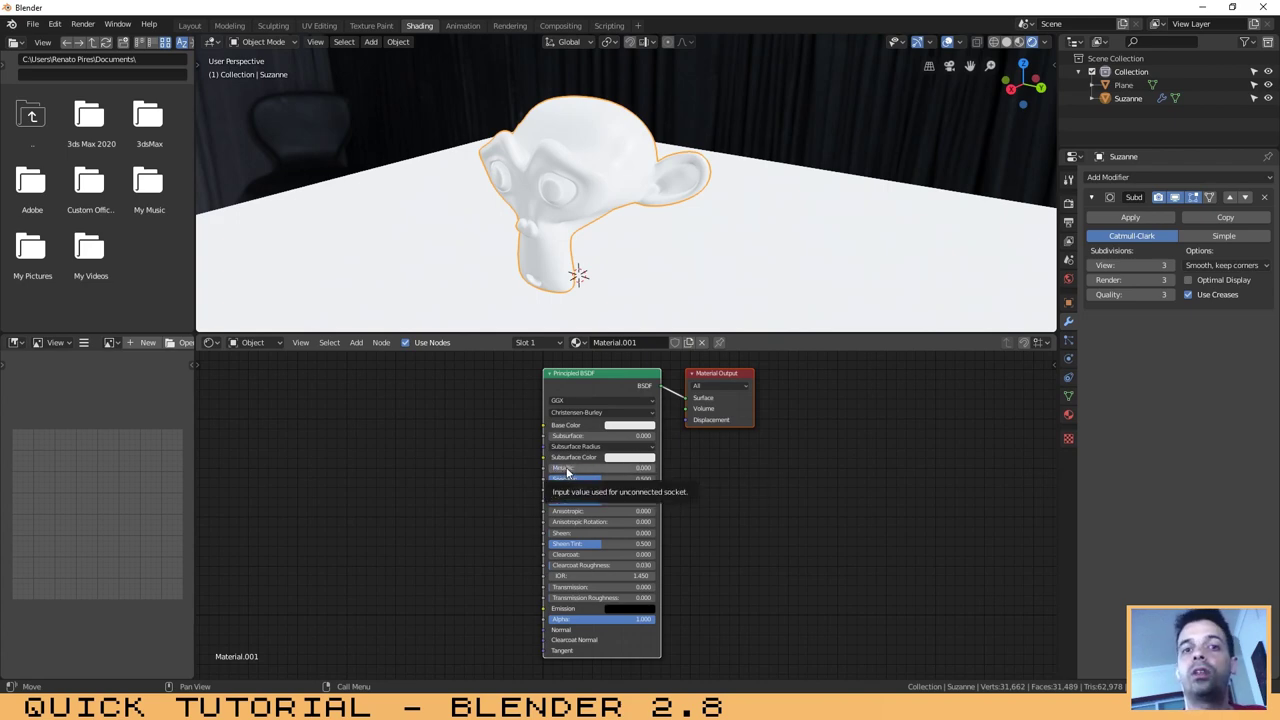
left_click_drag(561, 467, 656, 467)
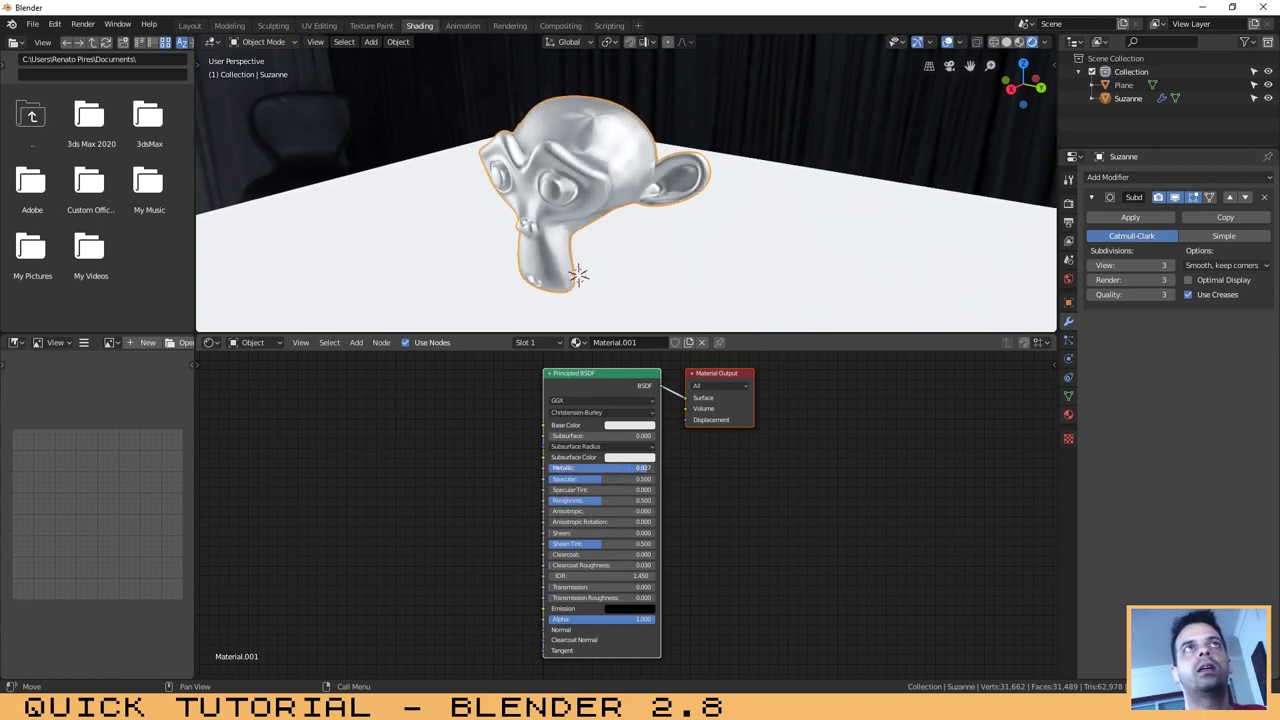
Push the Principled BSDF Metallic slider up to 1.000.
left_click_drag(656, 467, 660, 467)
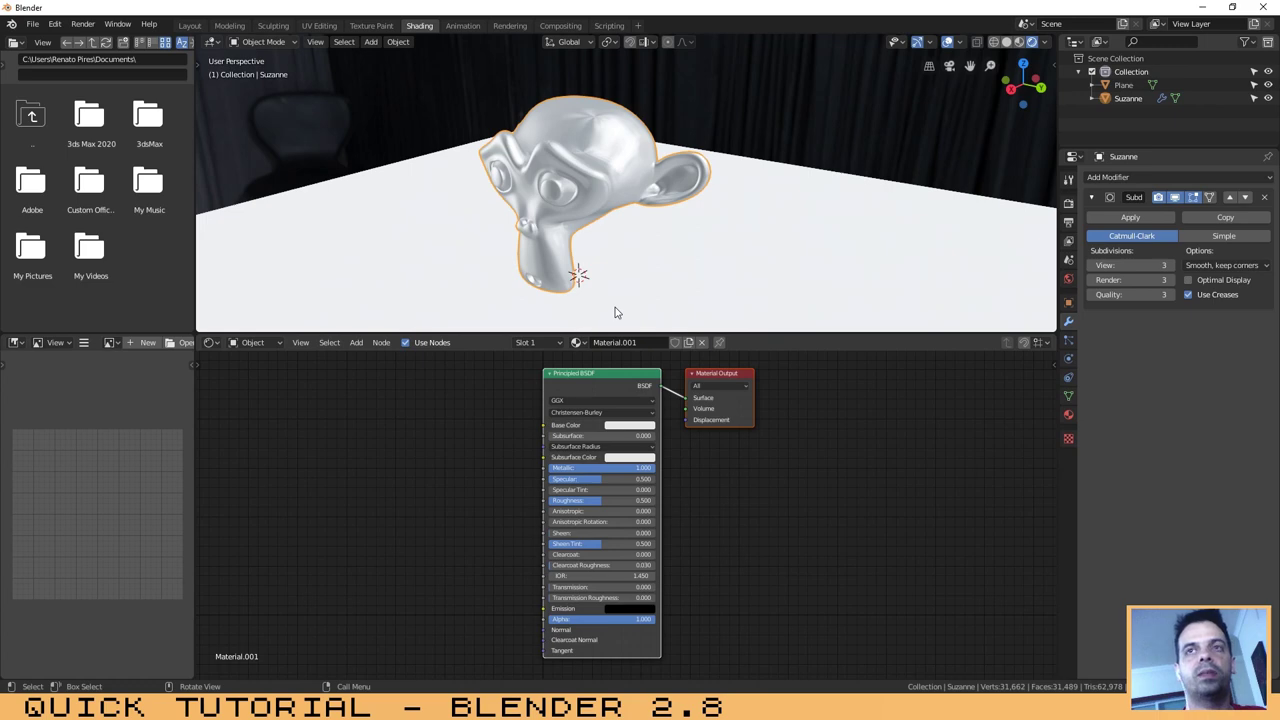
Enable Screen Space Reflections, Subsurface Scattering and screen-space Refraction in Eevee render settings.
left_click(1068, 204)
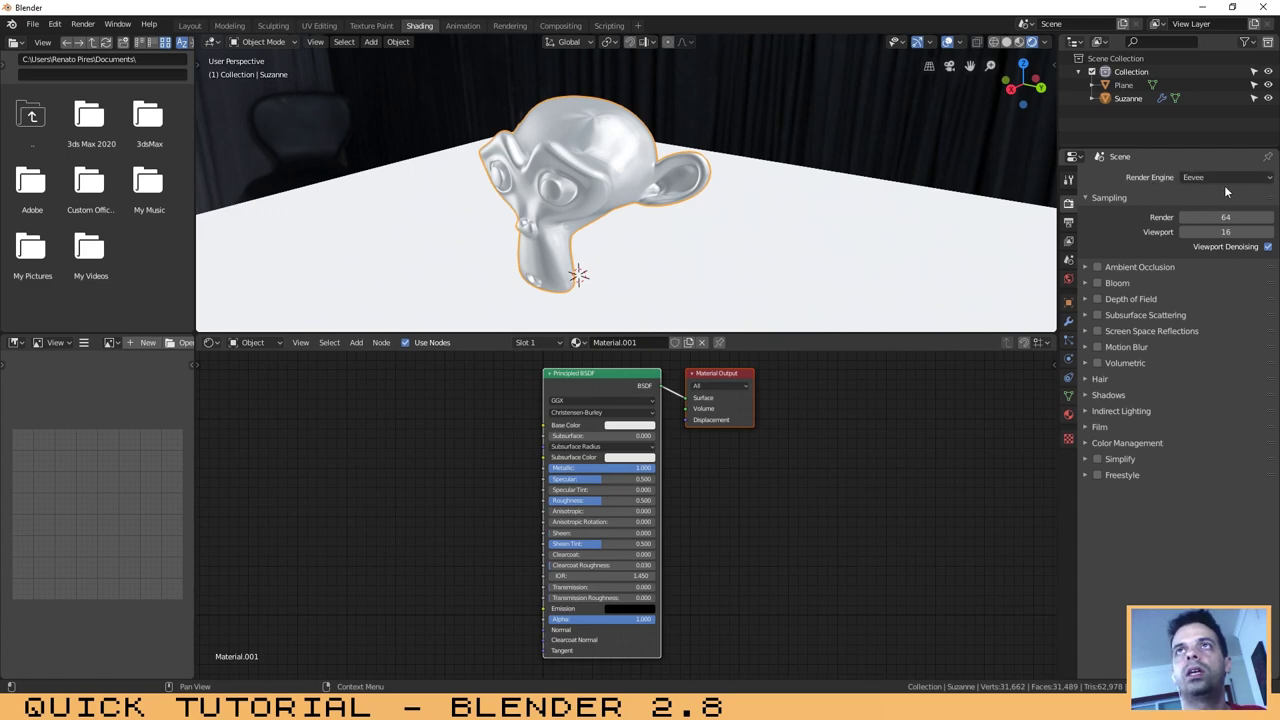
left_click(1097, 331)
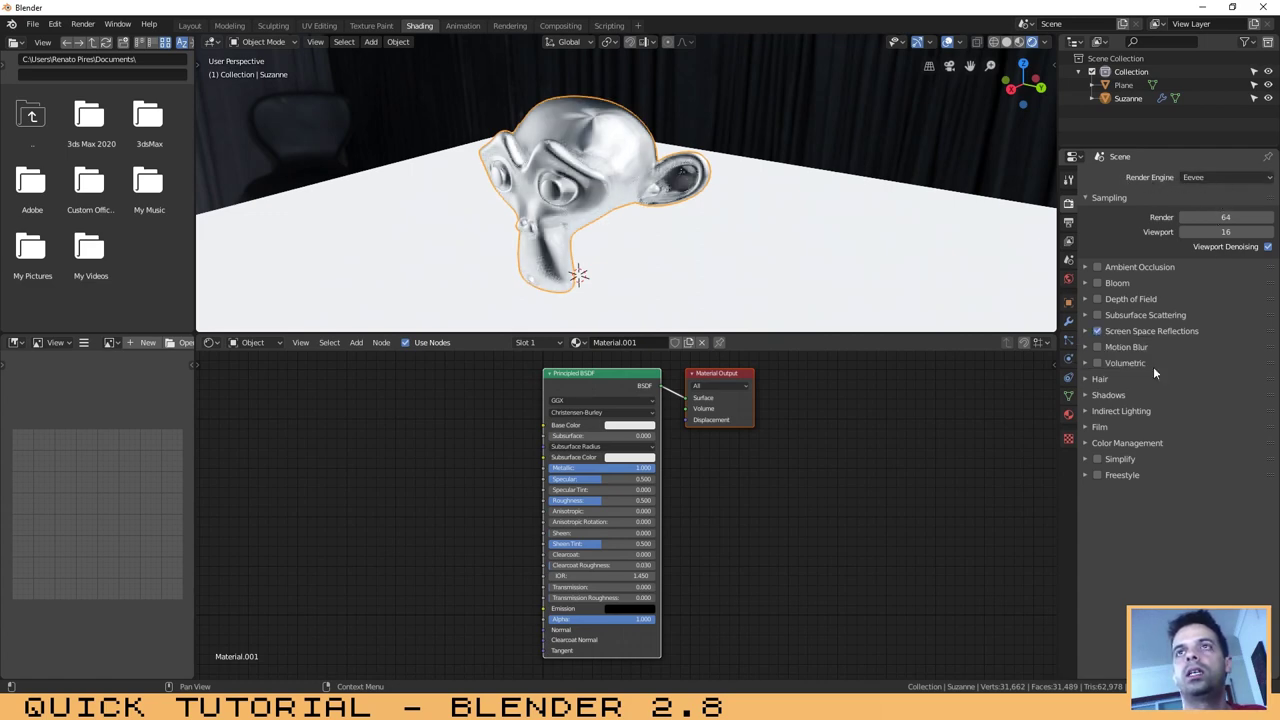
left_click(1097, 315)
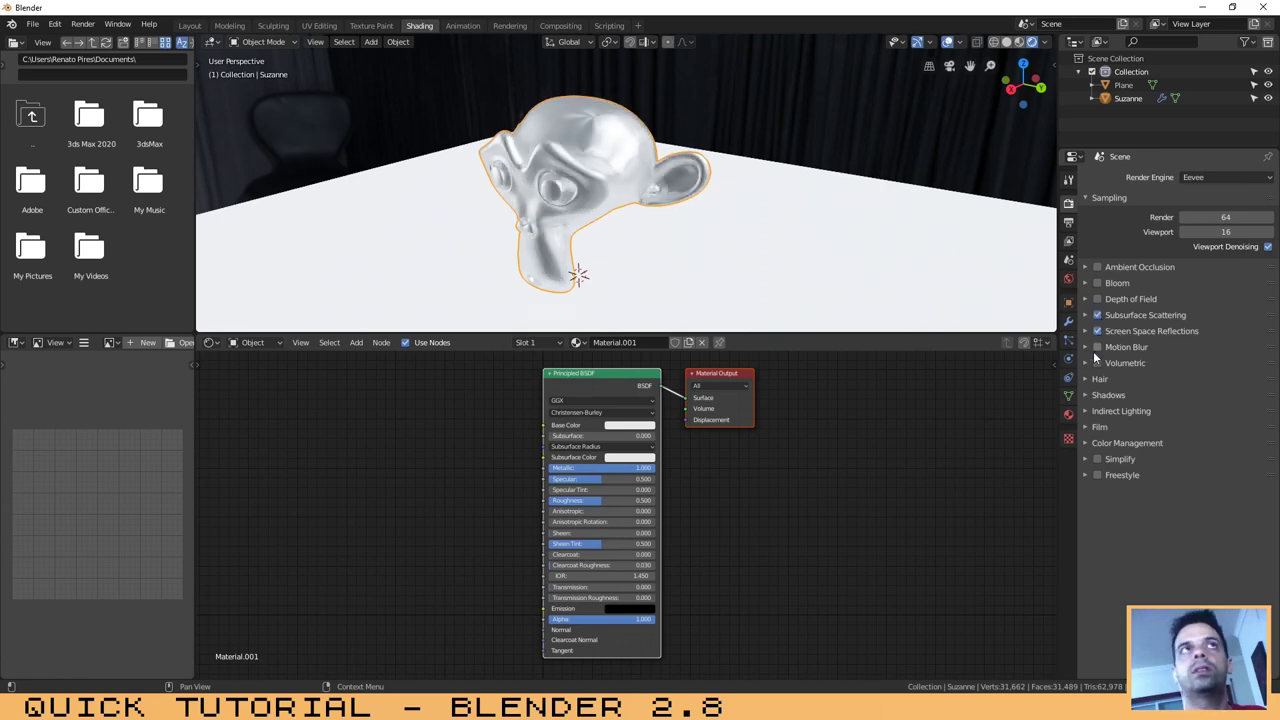
left_click(1086, 333)
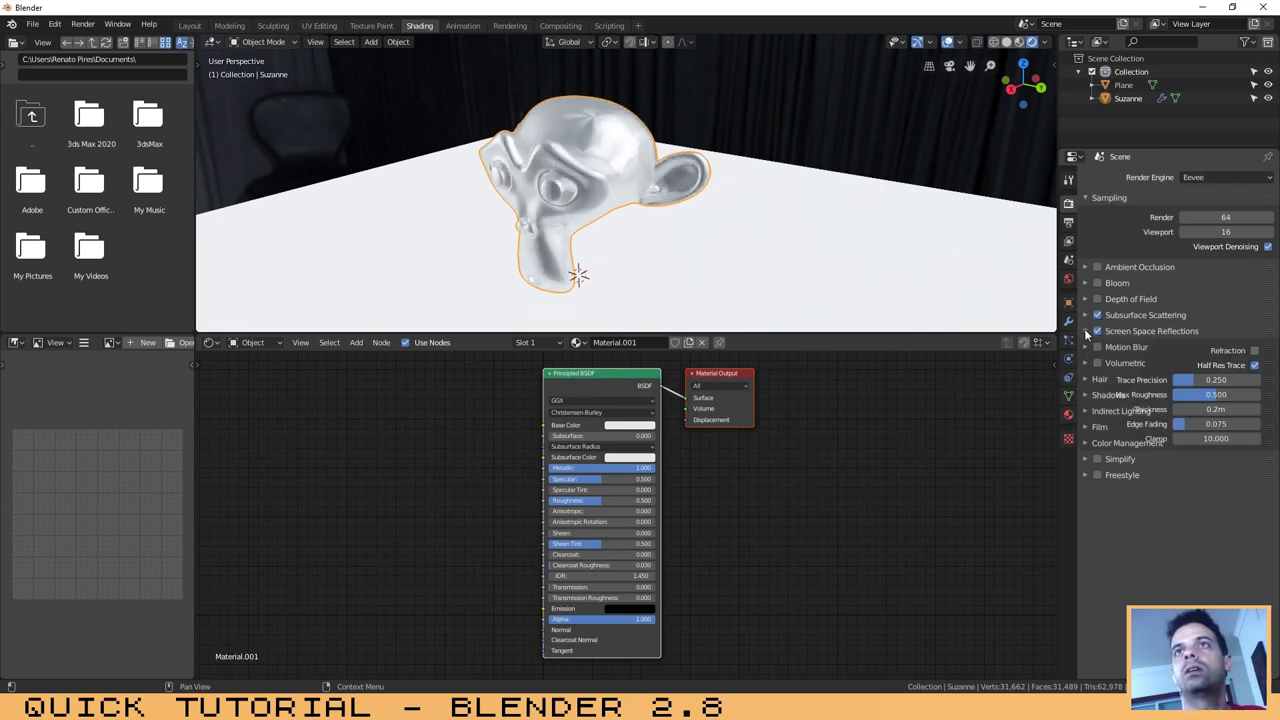
left_click(1255, 352)
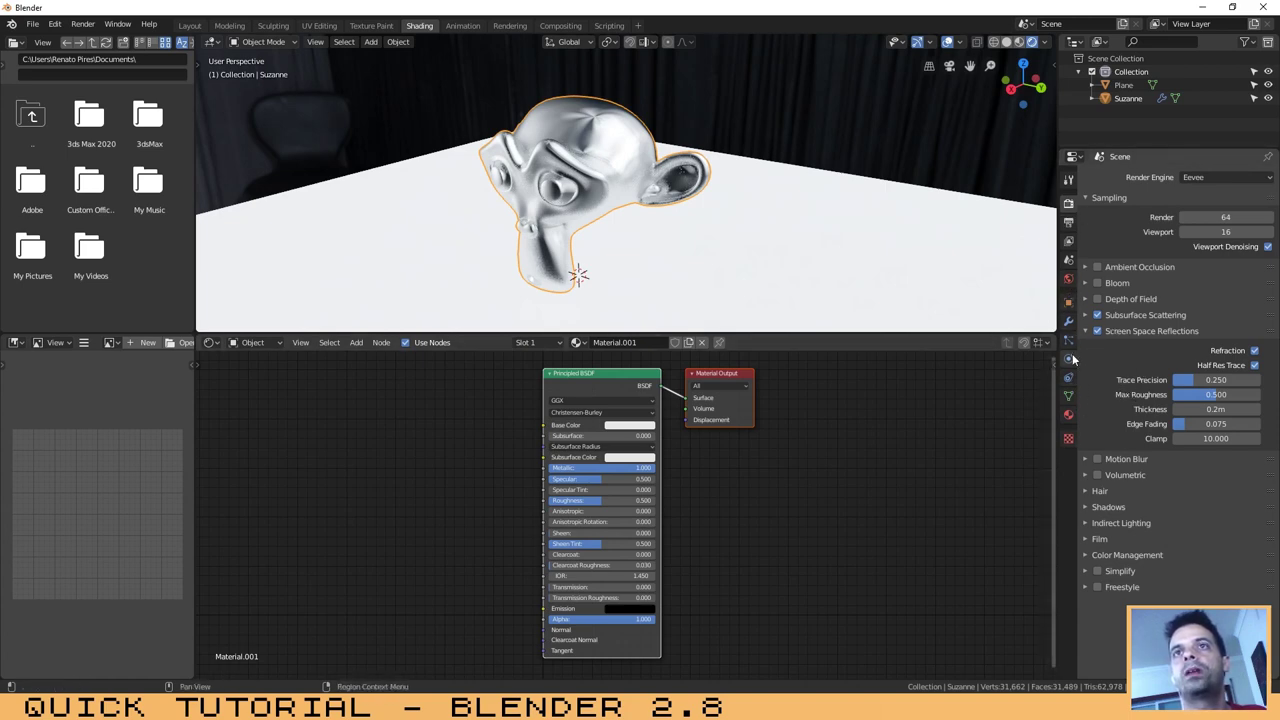
Set the Eevee viewport samples to 100.
left_click(1068, 414)
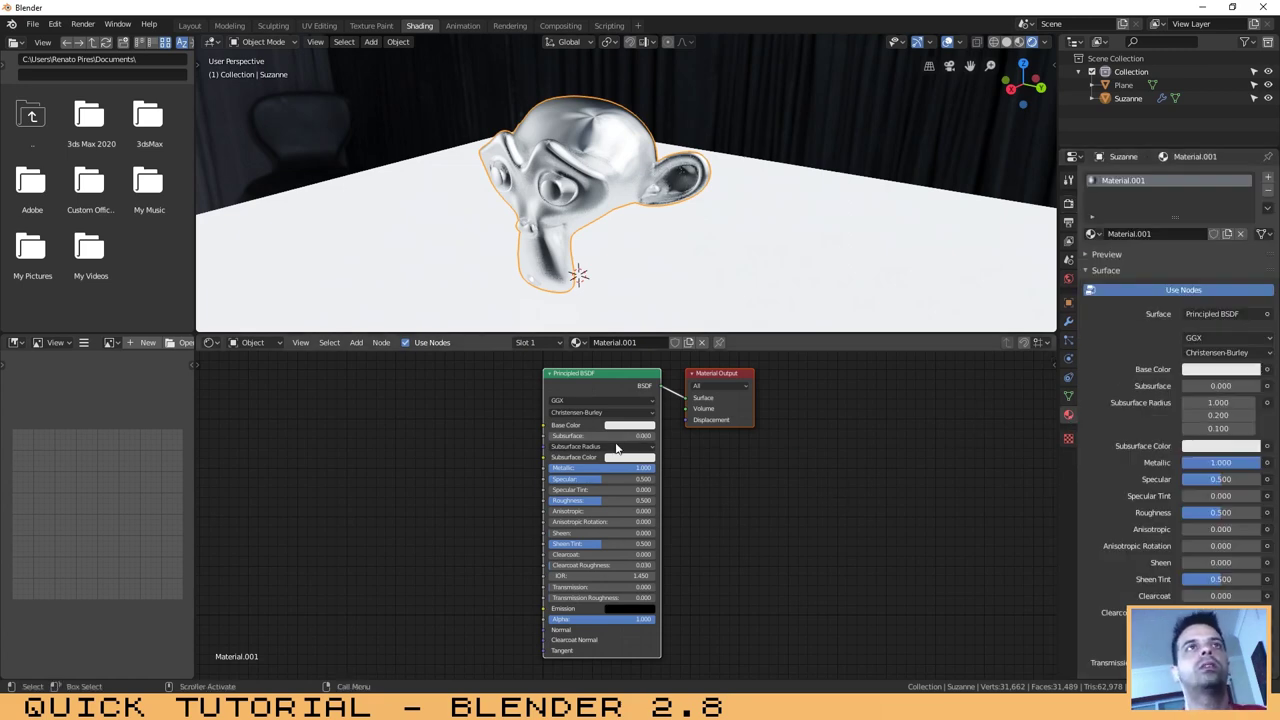
mouse_move(734, 240)
middle_mouse_down()
mouse_move(720, 240)
mouse_move(730, 245)
middle_mouse_up()
left_click(1068, 203)
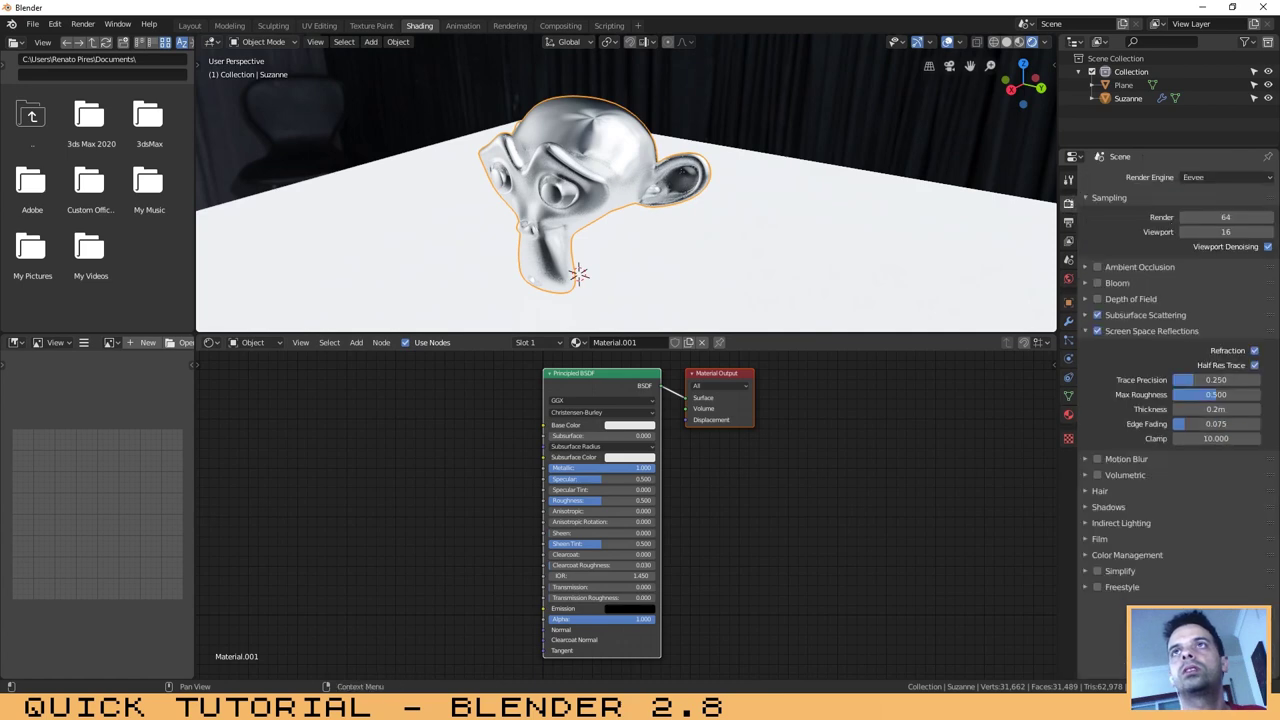
left_click(1235, 231)
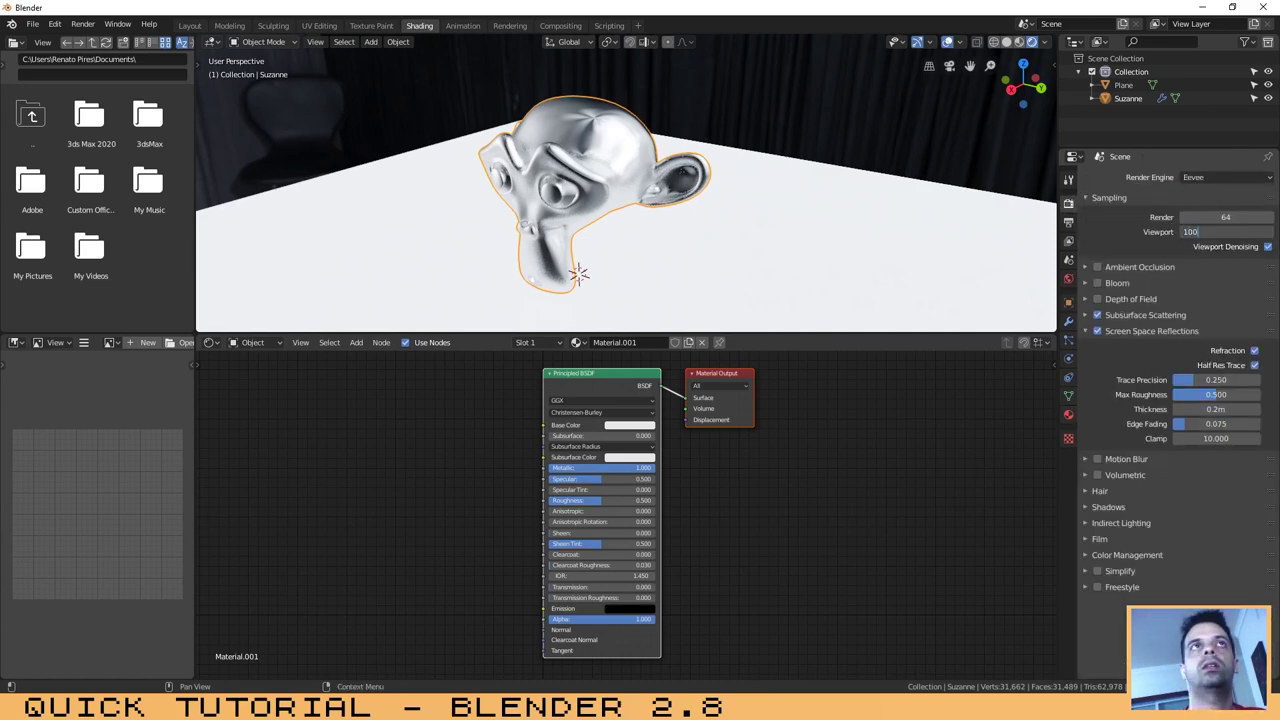
type("100")
key("Return")
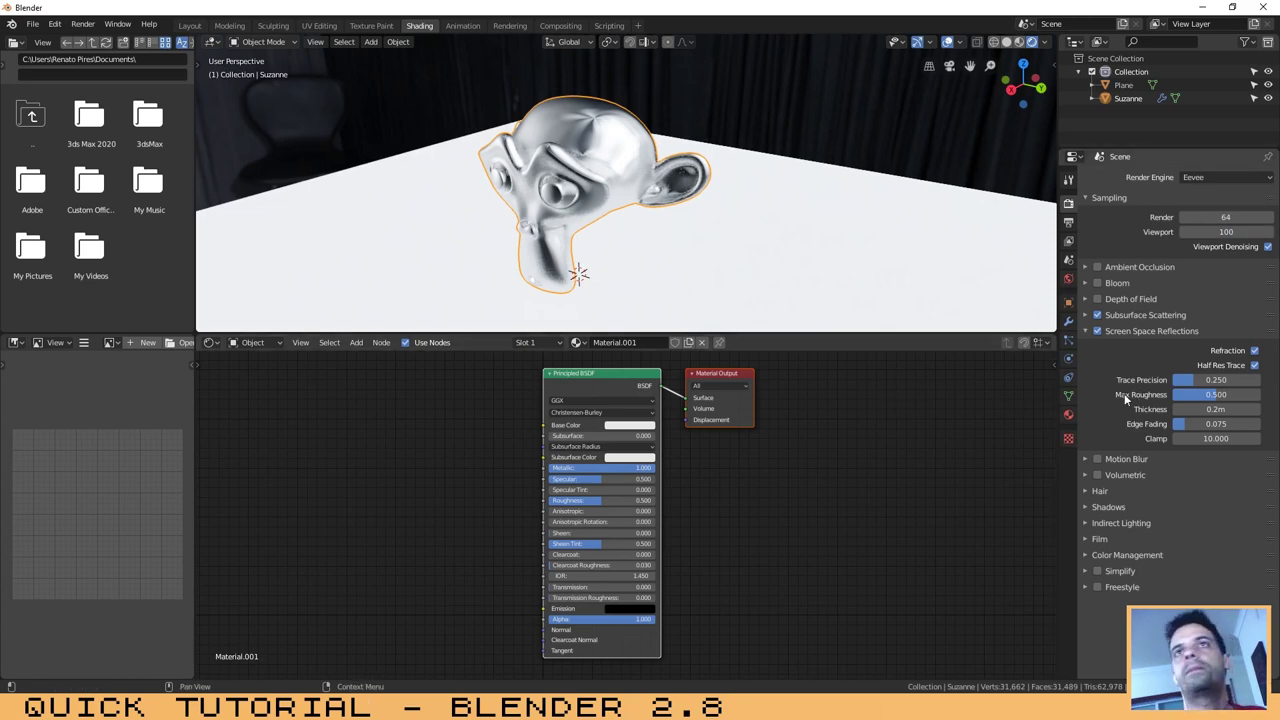
left_click(1068, 323)
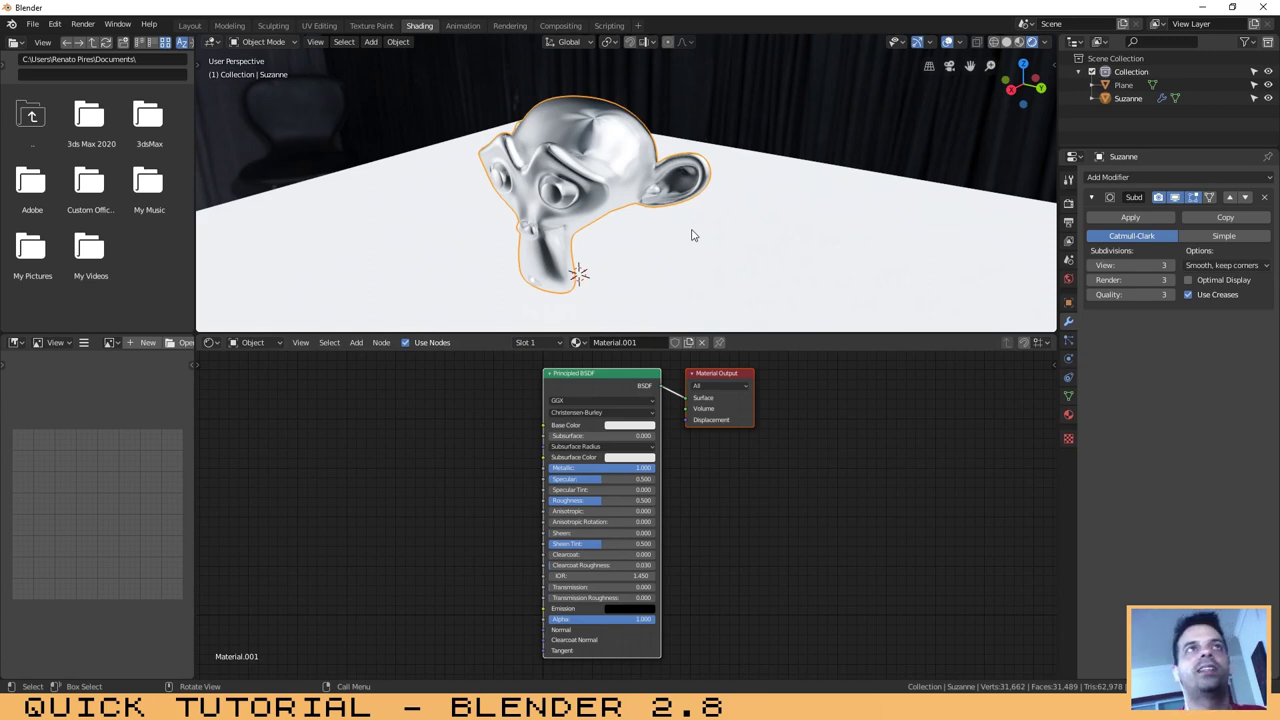
left_click(788, 178)
With Suzanne selected, drag Material.001's Roughness down to about 0.191.
left_click(516, 183)
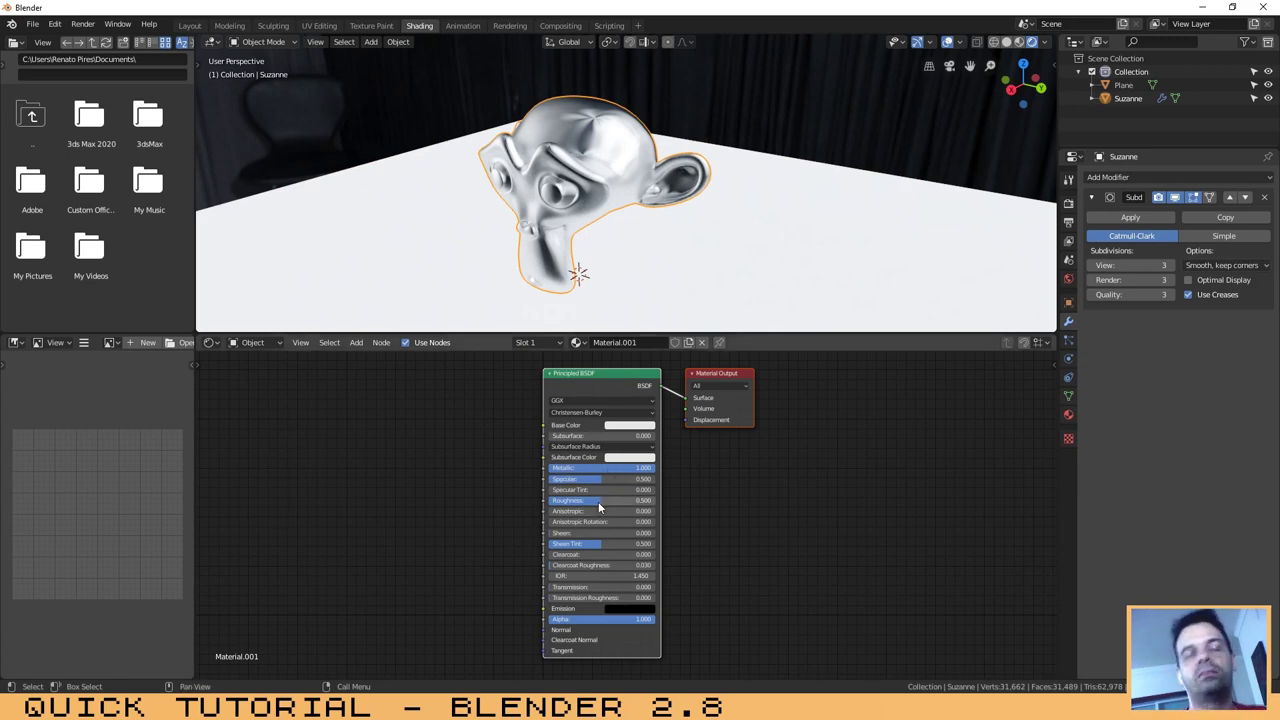
left_click_drag(598, 503, 567, 503)
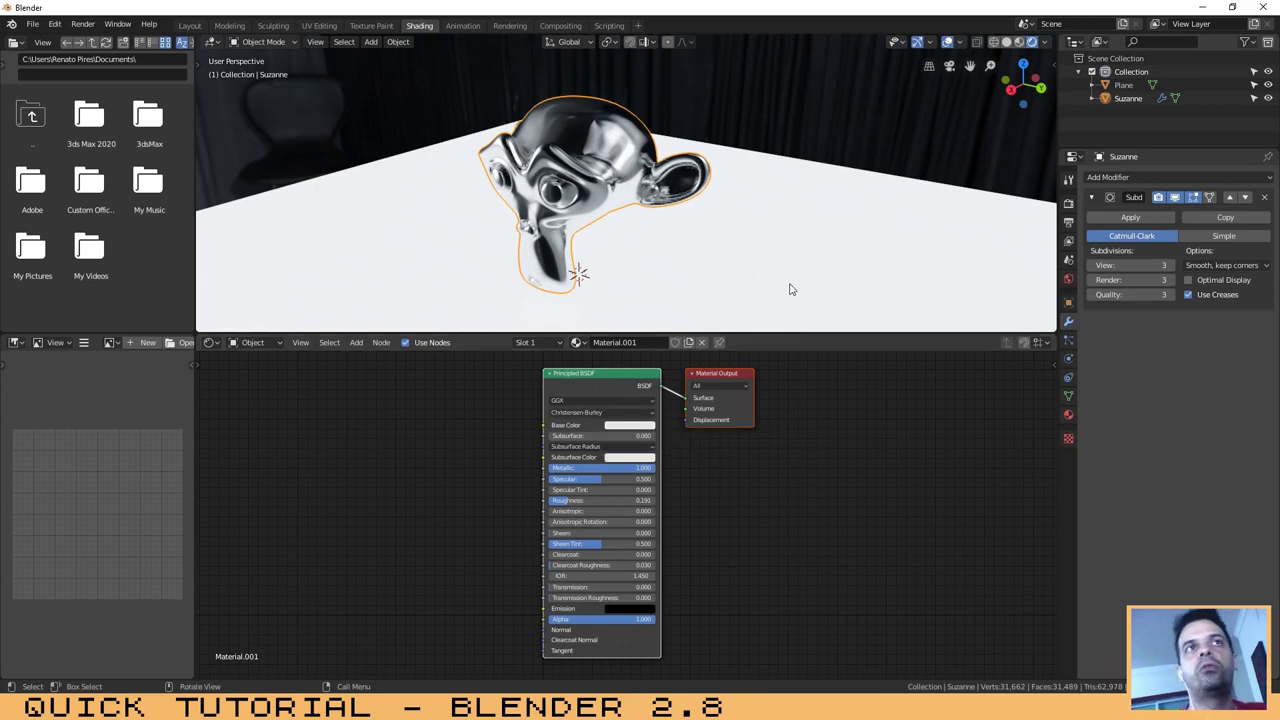
left_click(765, 183)
left_click(645, 160)
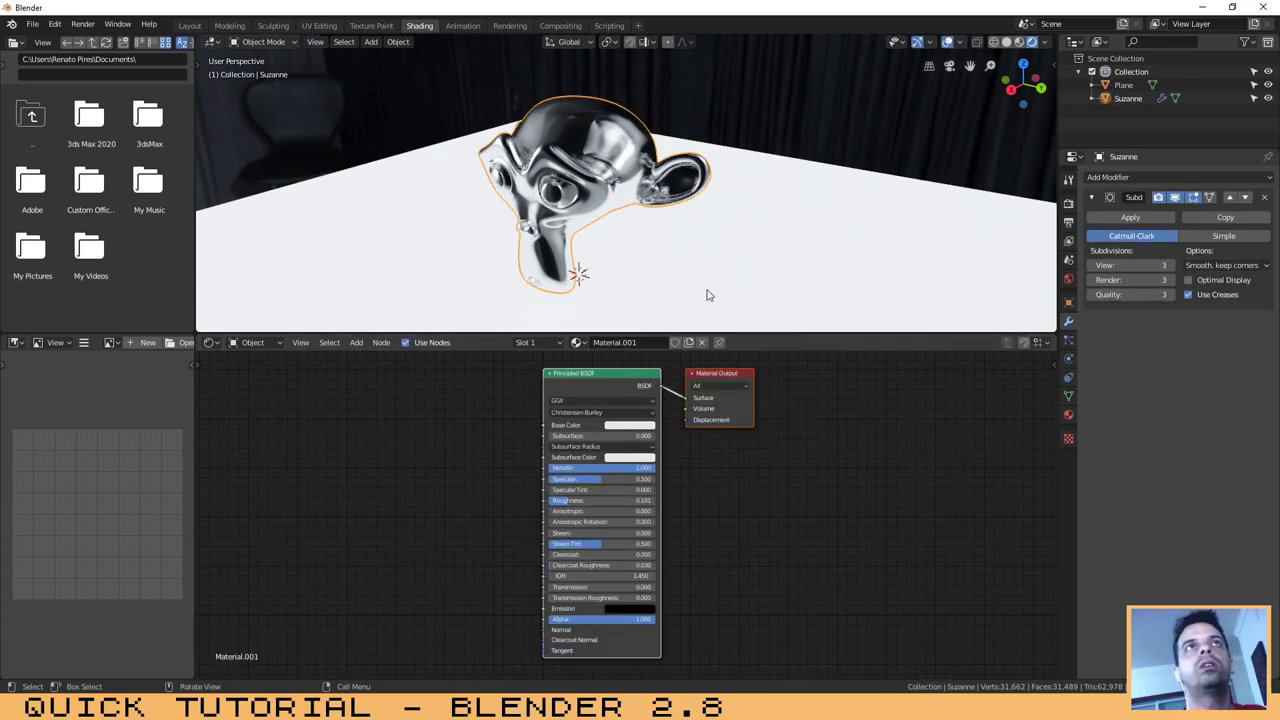
middle_click_drag(706, 289, 674, 320)
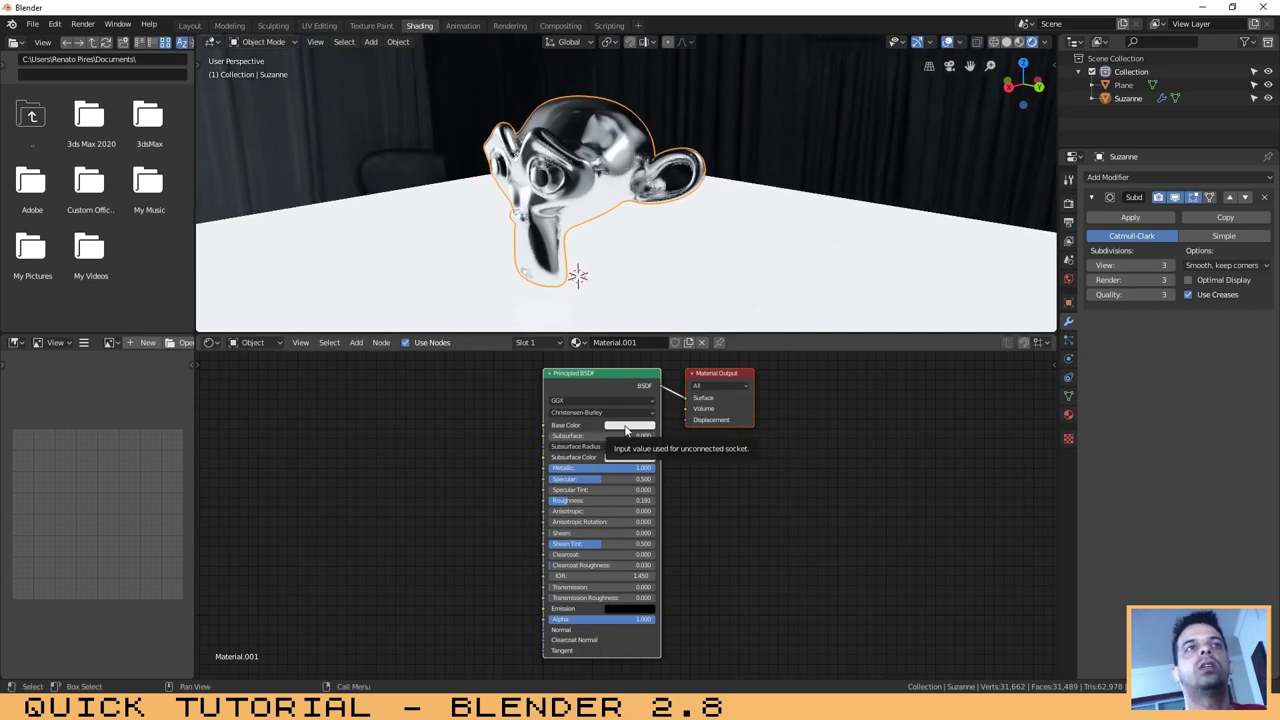
Change Suzanne's Base Color to a saturated gold-yellow.
left_click(626, 430)
left_click(638, 320)
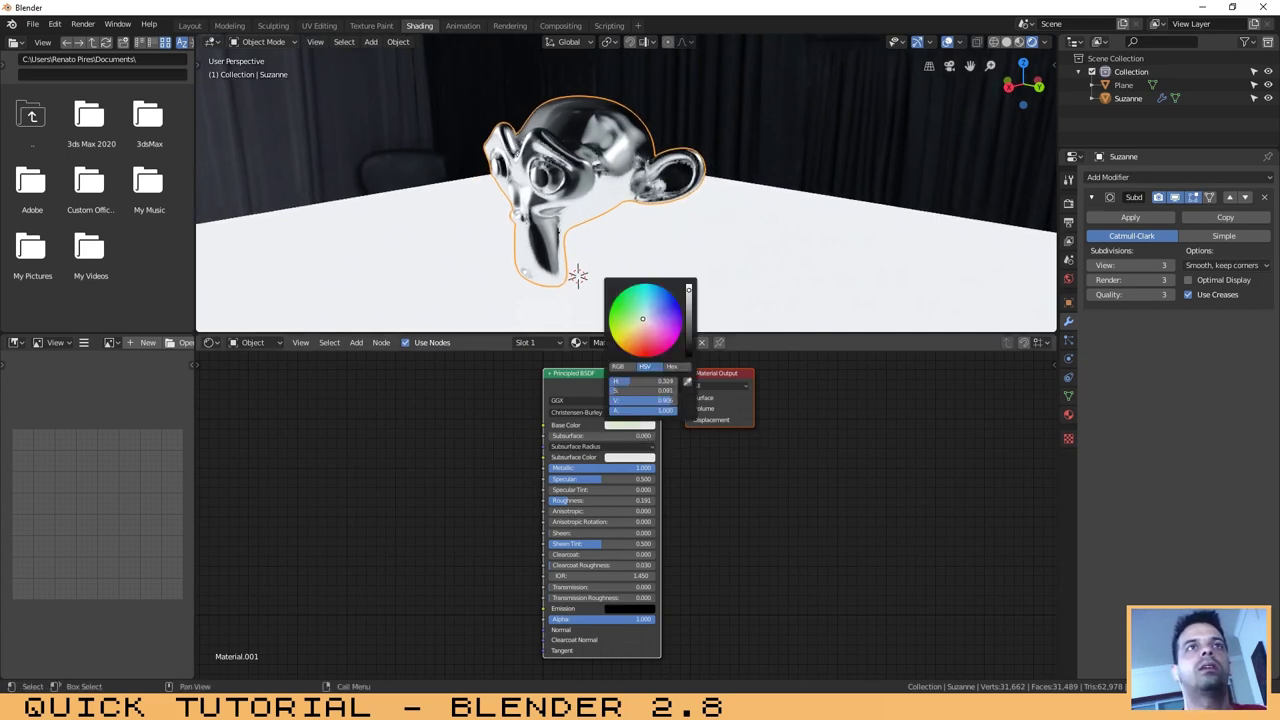
left_click_drag(638, 320, 630, 331)
left_click(773, 111)
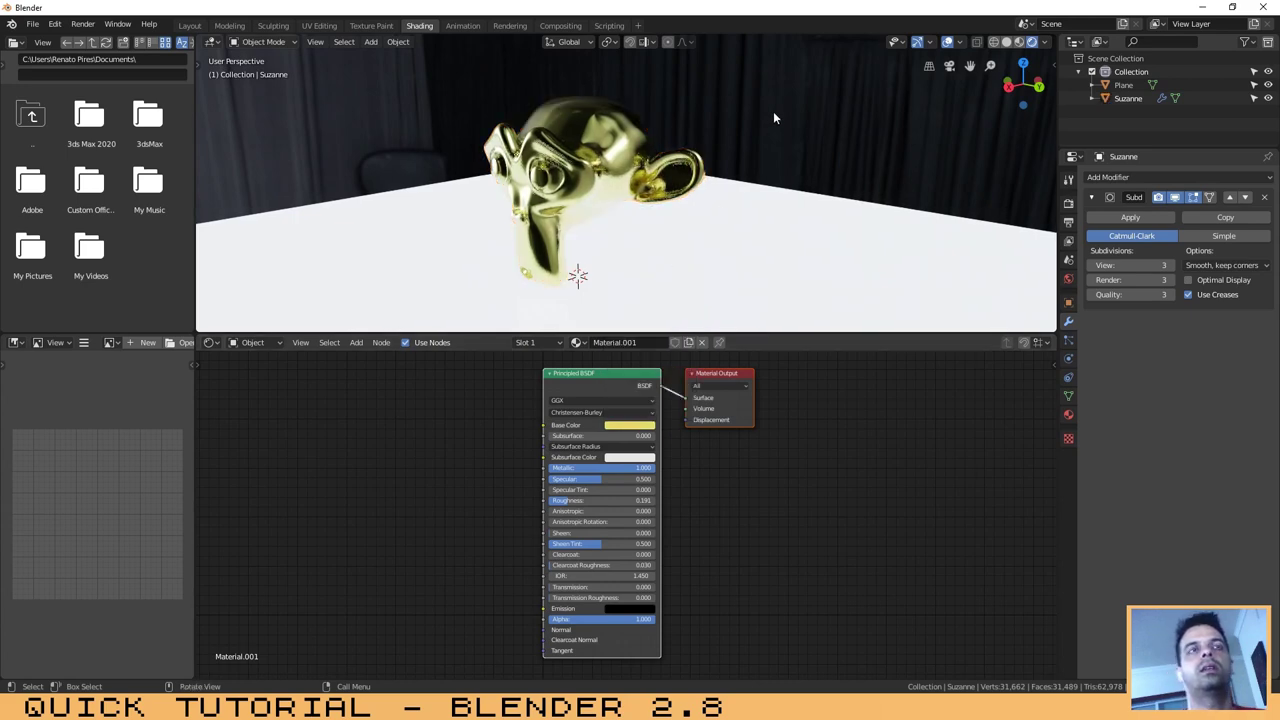
Raise Suzanne's Roughness to about 0.31 to blur the gold reflections.
left_click(538, 196)
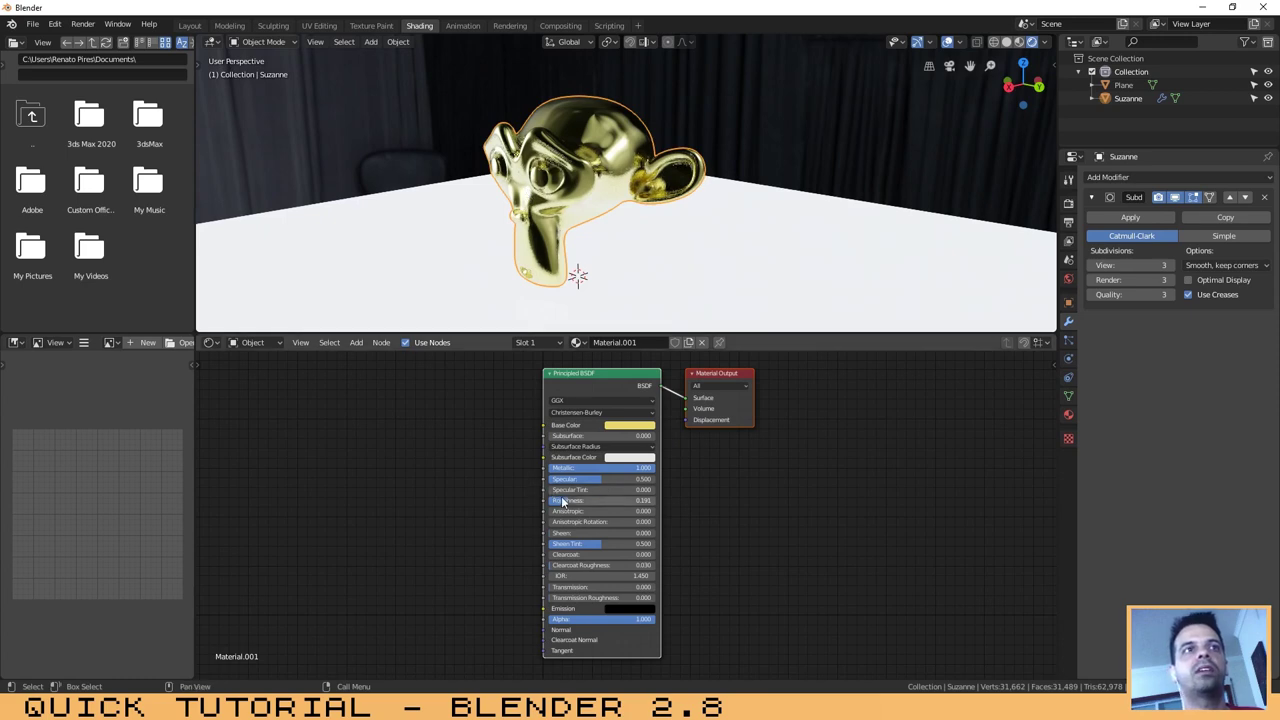
left_click_drag(567, 503, 594, 503)
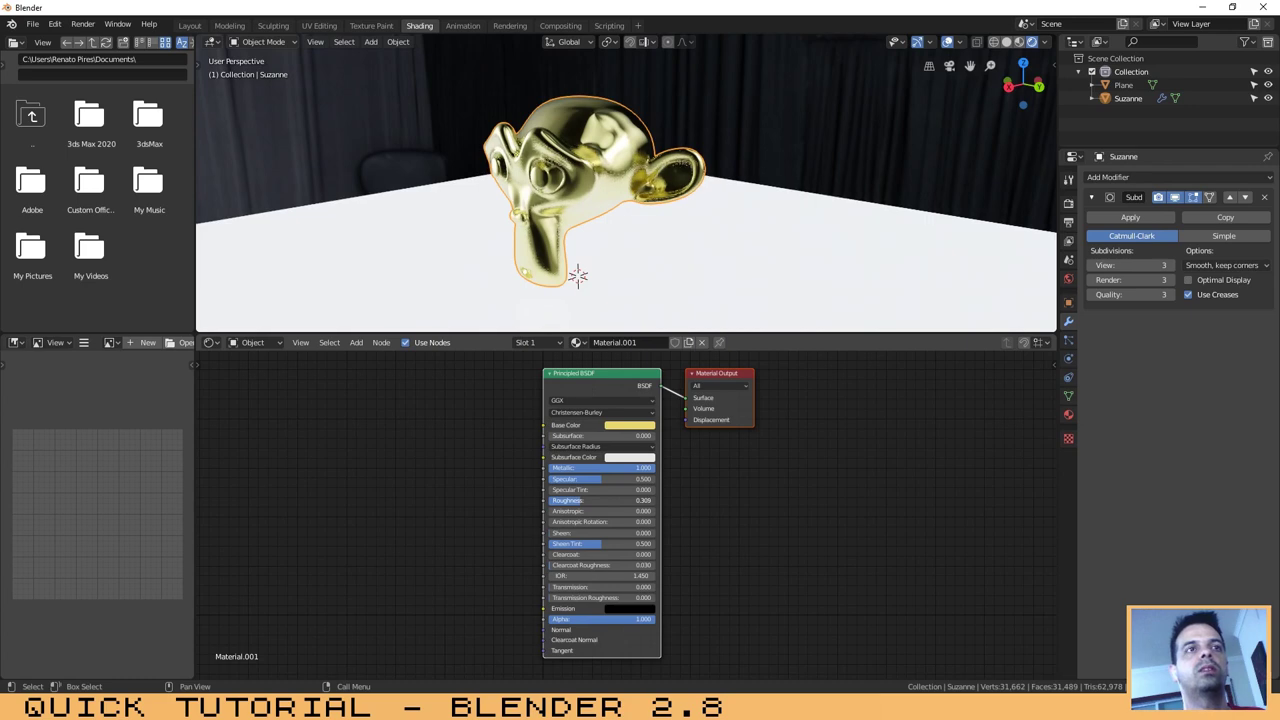
left_click_drag(594, 503, 597, 503)
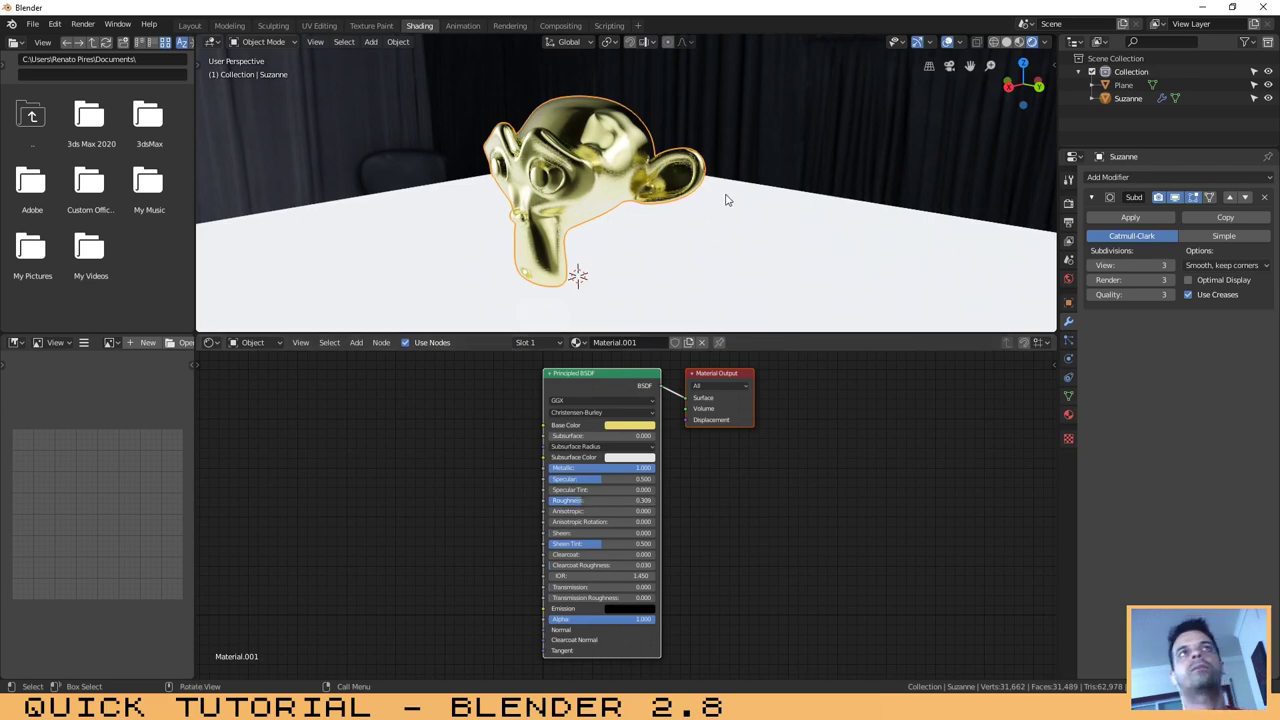
left_click(765, 125)
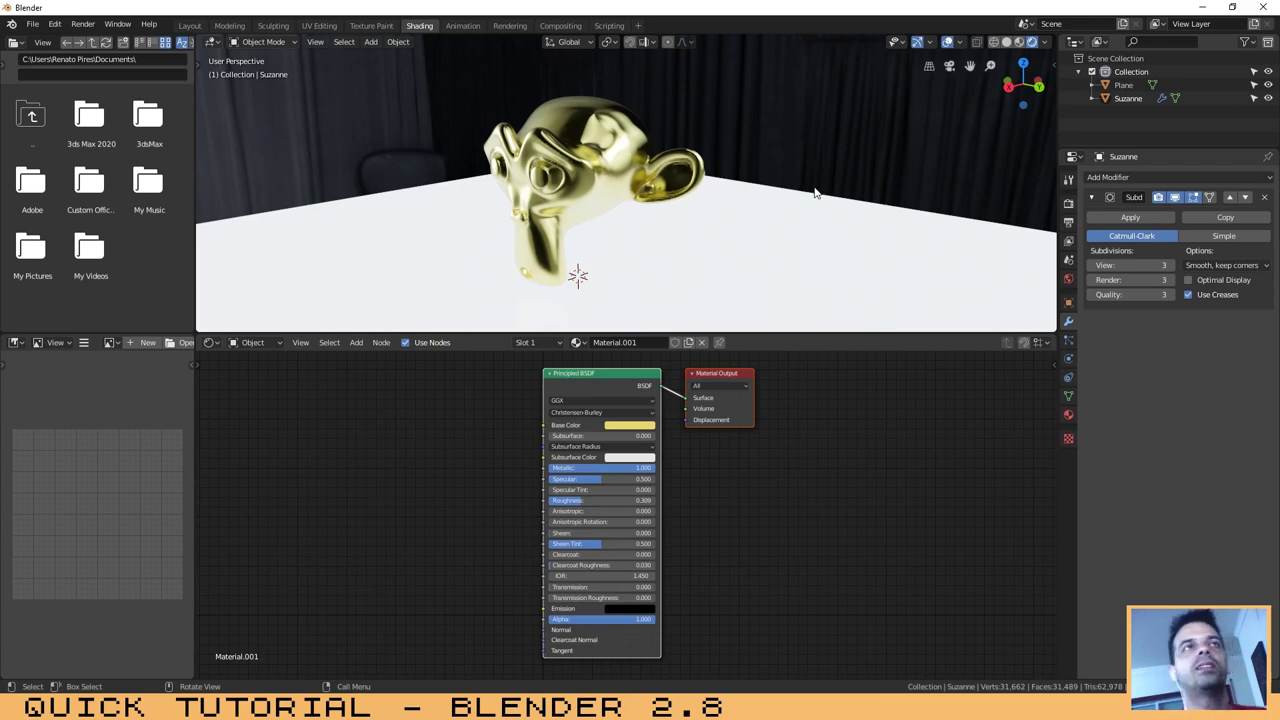
mouse_move(730, 214)
middle_mouse_down()
mouse_move(745, 233)
mouse_move(710, 206)
middle_mouse_up()
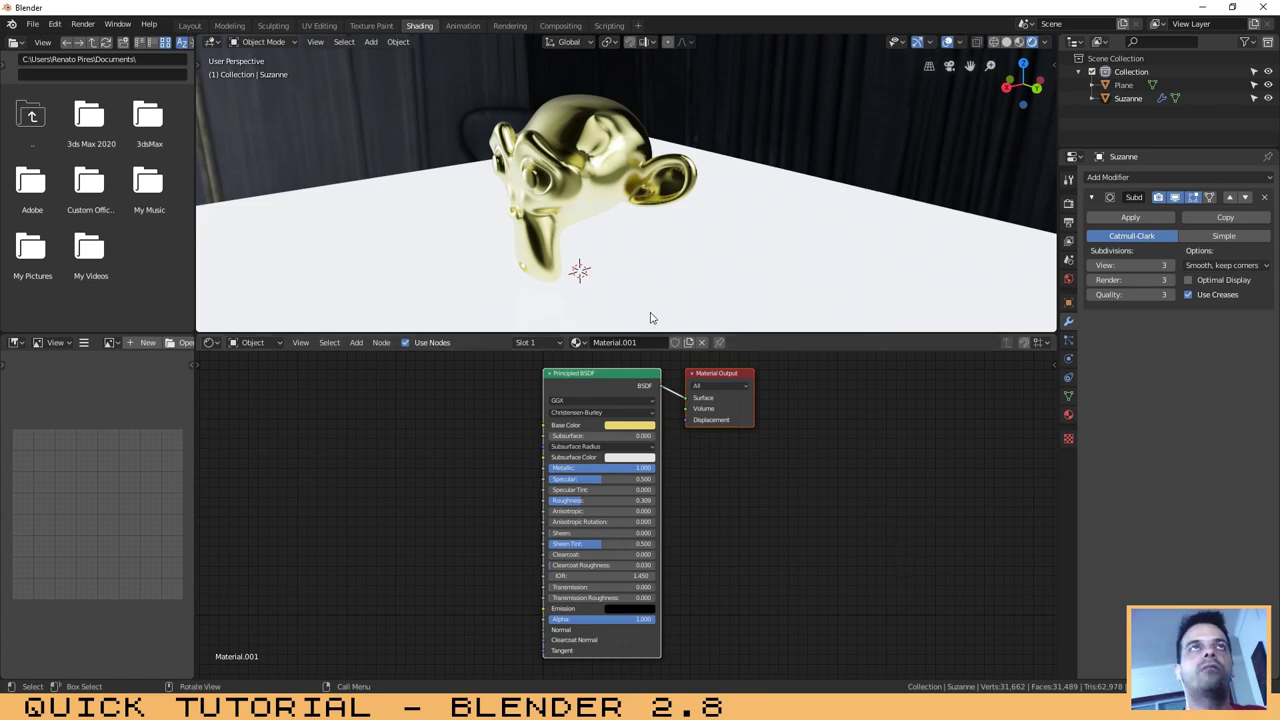
middle_click_drag(592, 201, 608, 197)
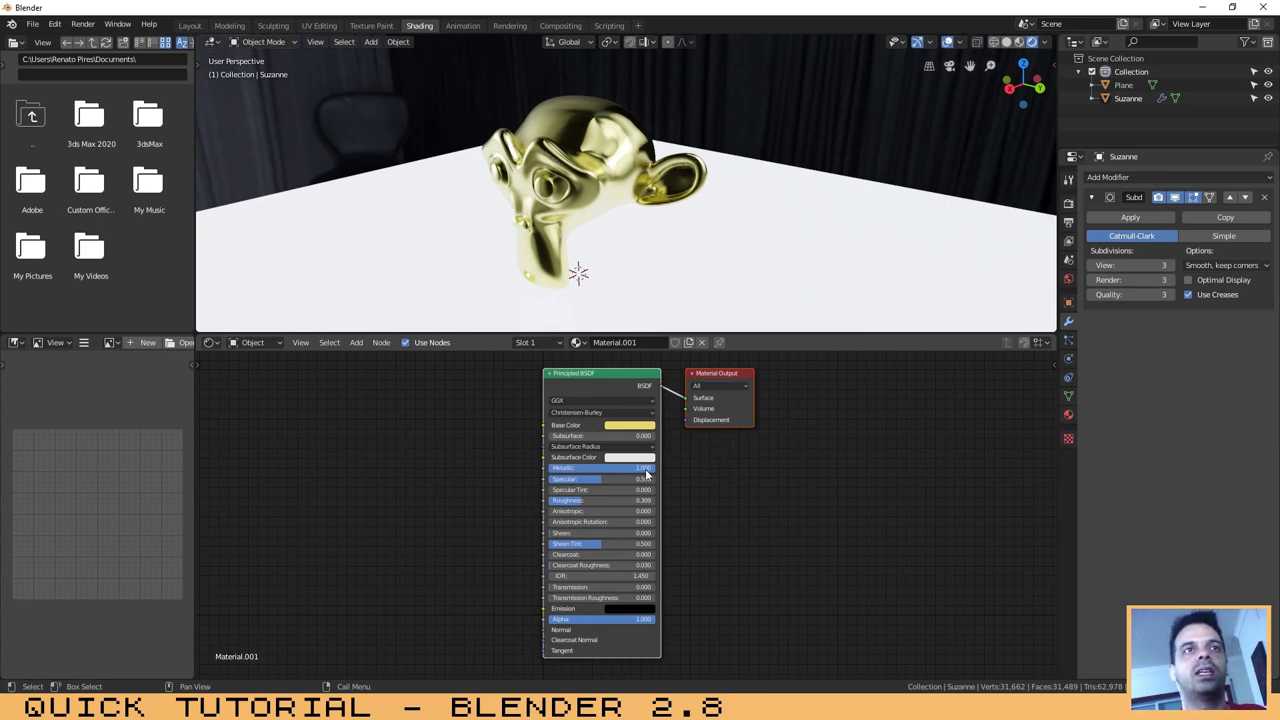
Drag Metallic down to 0.000 and Roughness down to 0.000 on the Principled BSDF.
left_click_drag(647, 475, 548, 475)
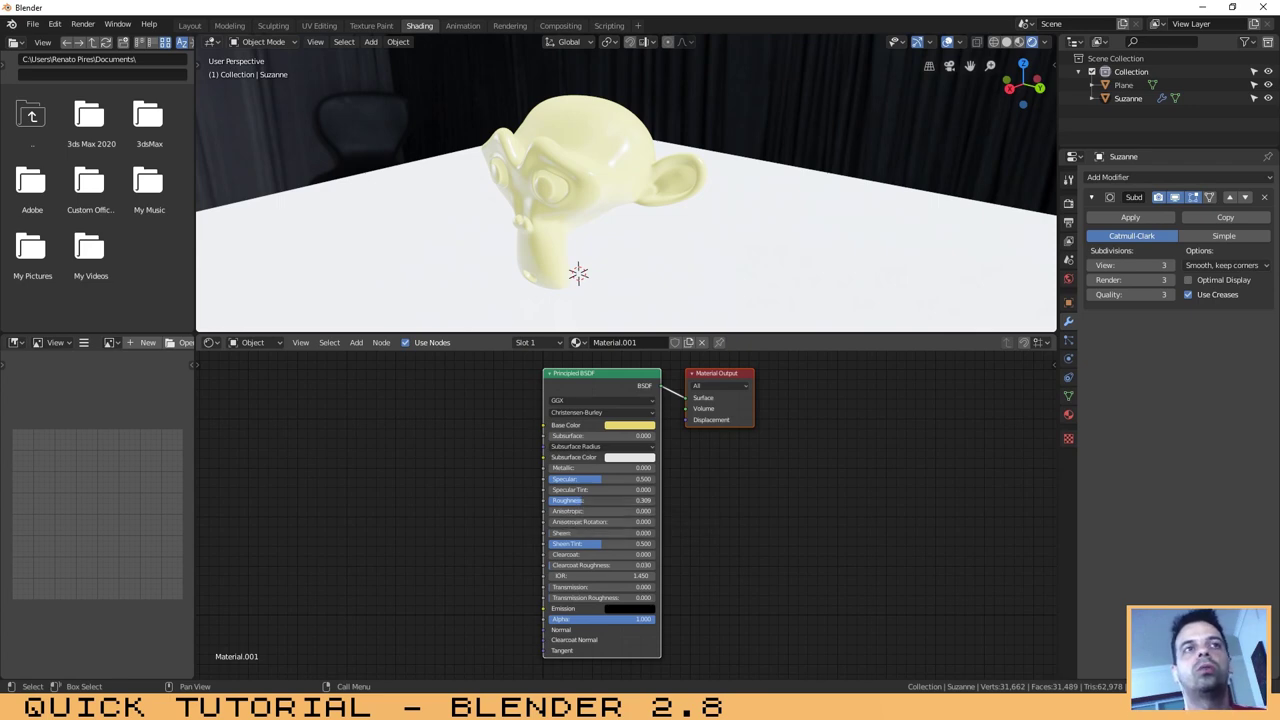
left_click_drag(583, 500, 548, 500)
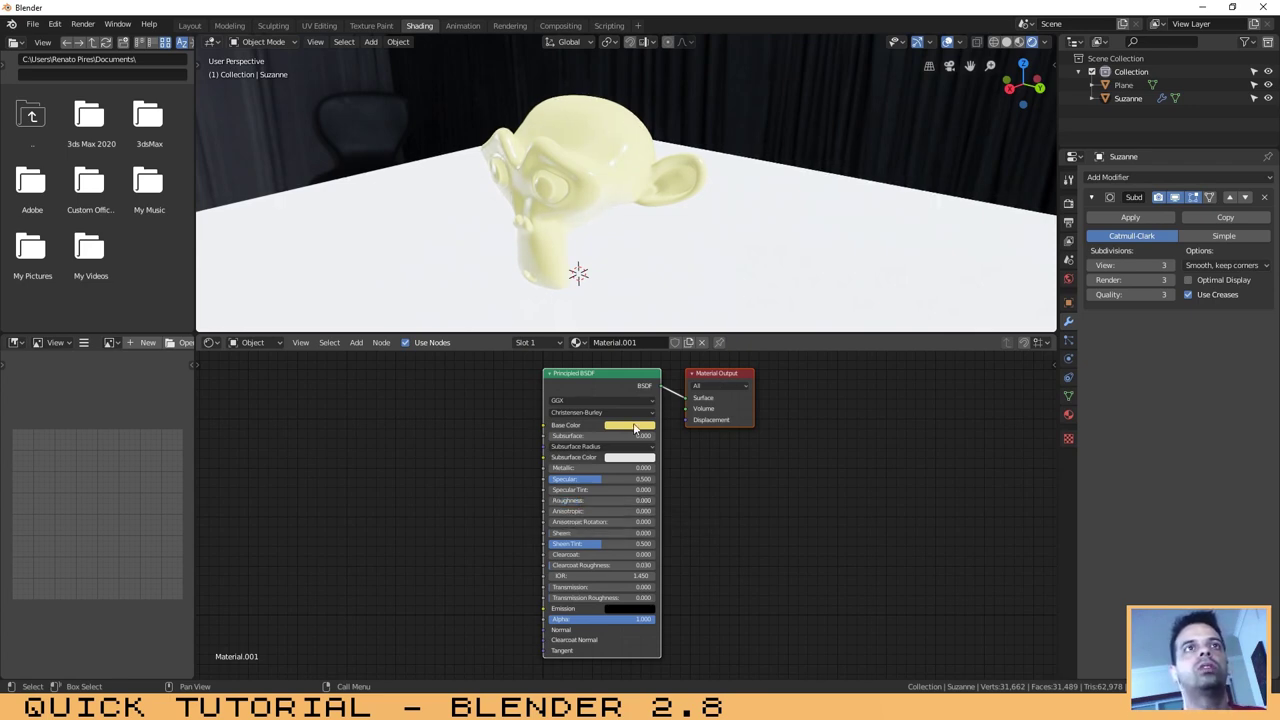
Change the Base Color to a darkened green.
left_click(633, 428)
left_click(621, 314)
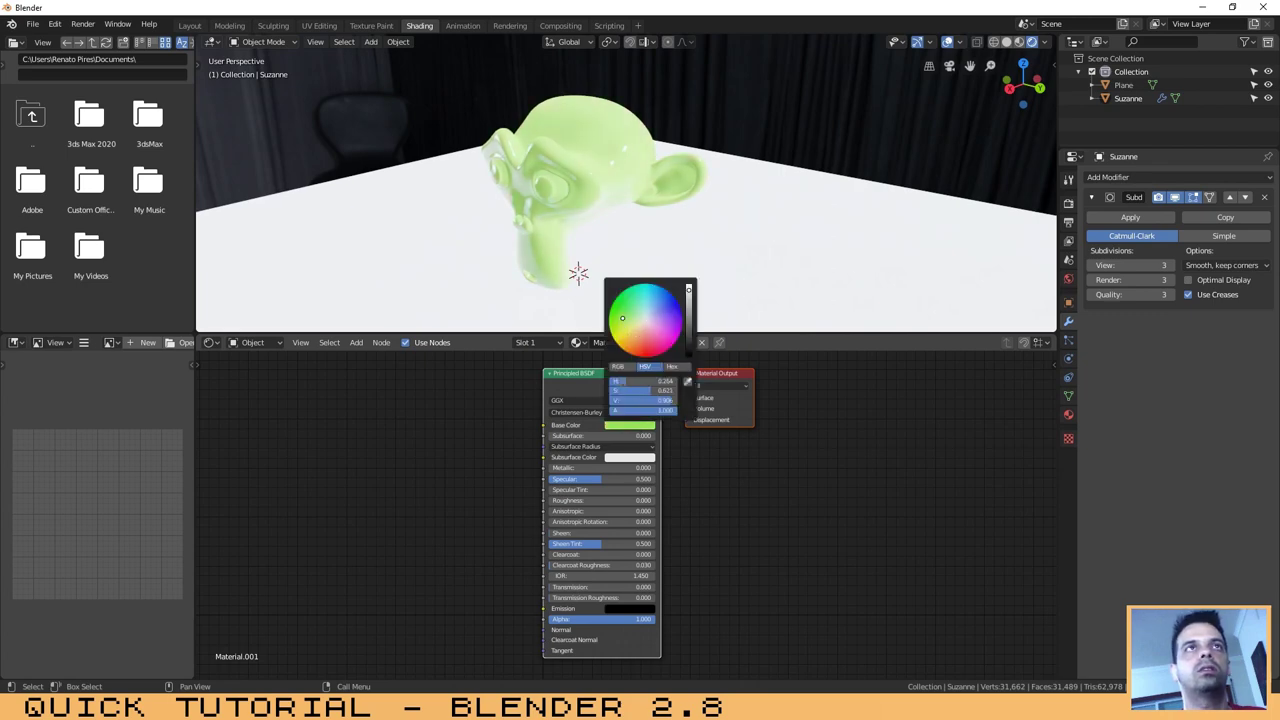
left_click_drag(688, 290, 688, 318)
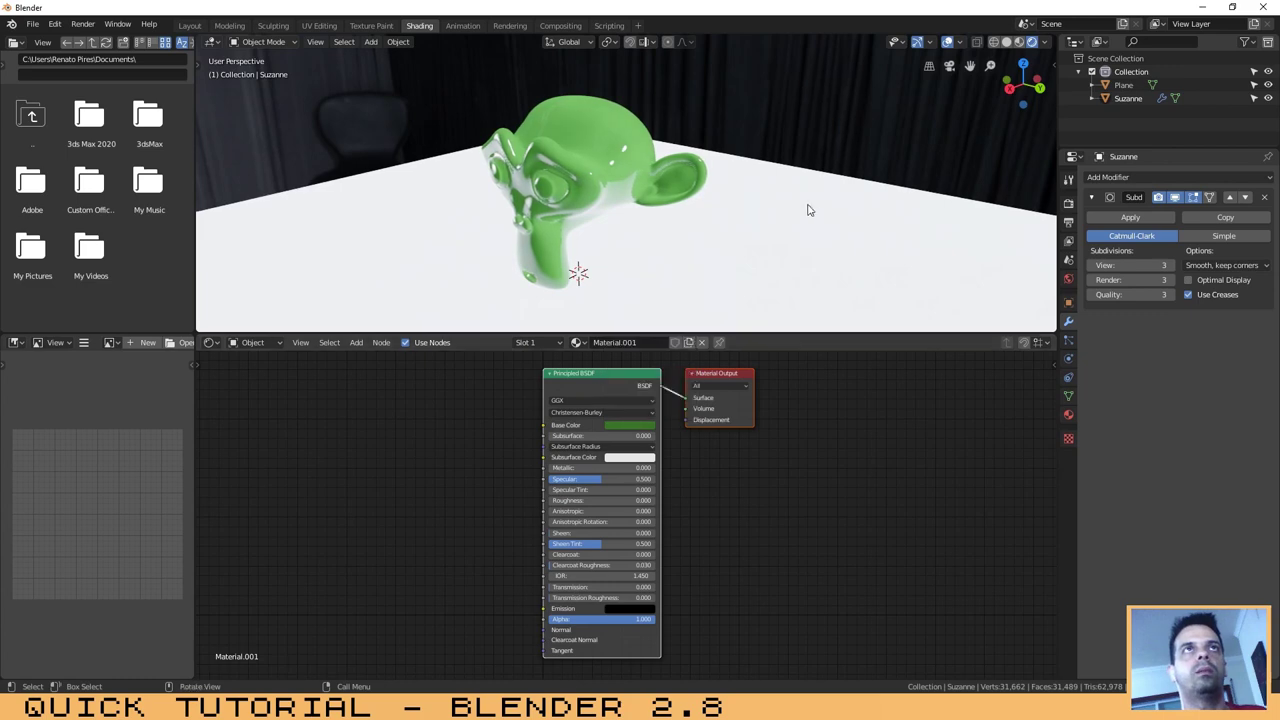
left_click(868, 203)
middle_click_drag(868, 203, 814, 200)
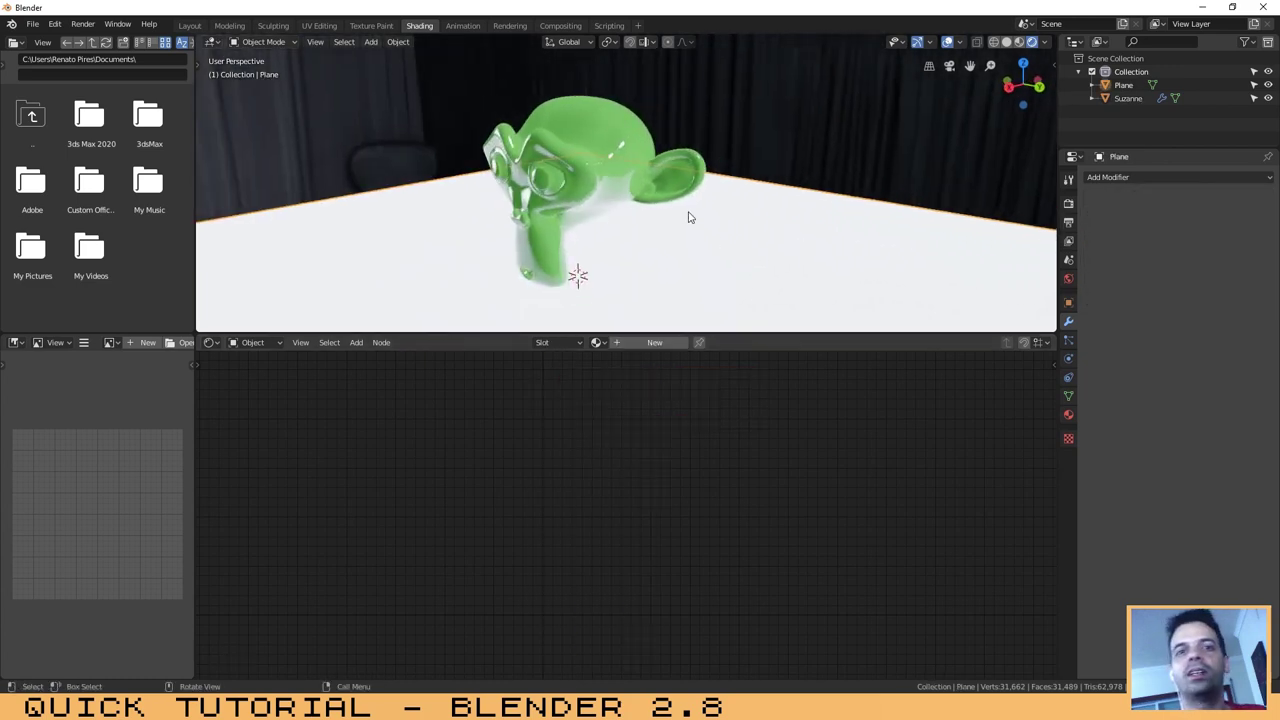
Raise Suzanne's Roughness to 1.000 for a matte finish.
left_click(556, 160)
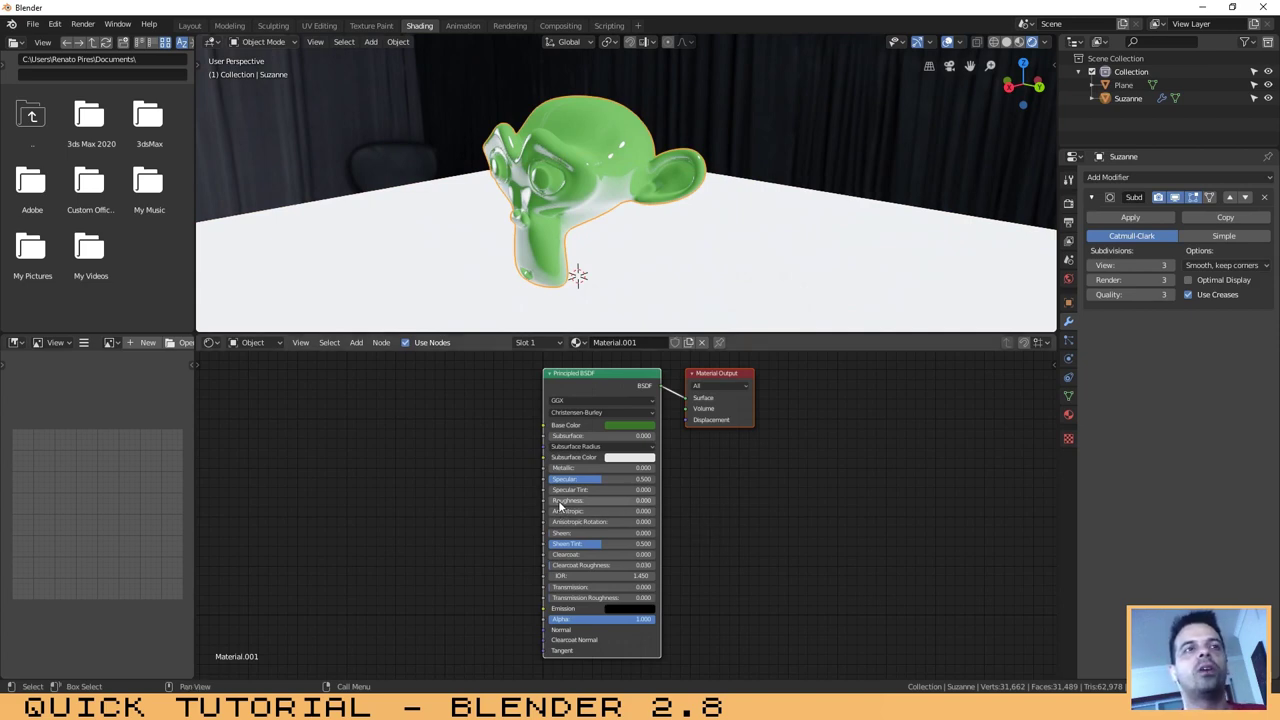
left_click_drag(560, 500, 652, 500)
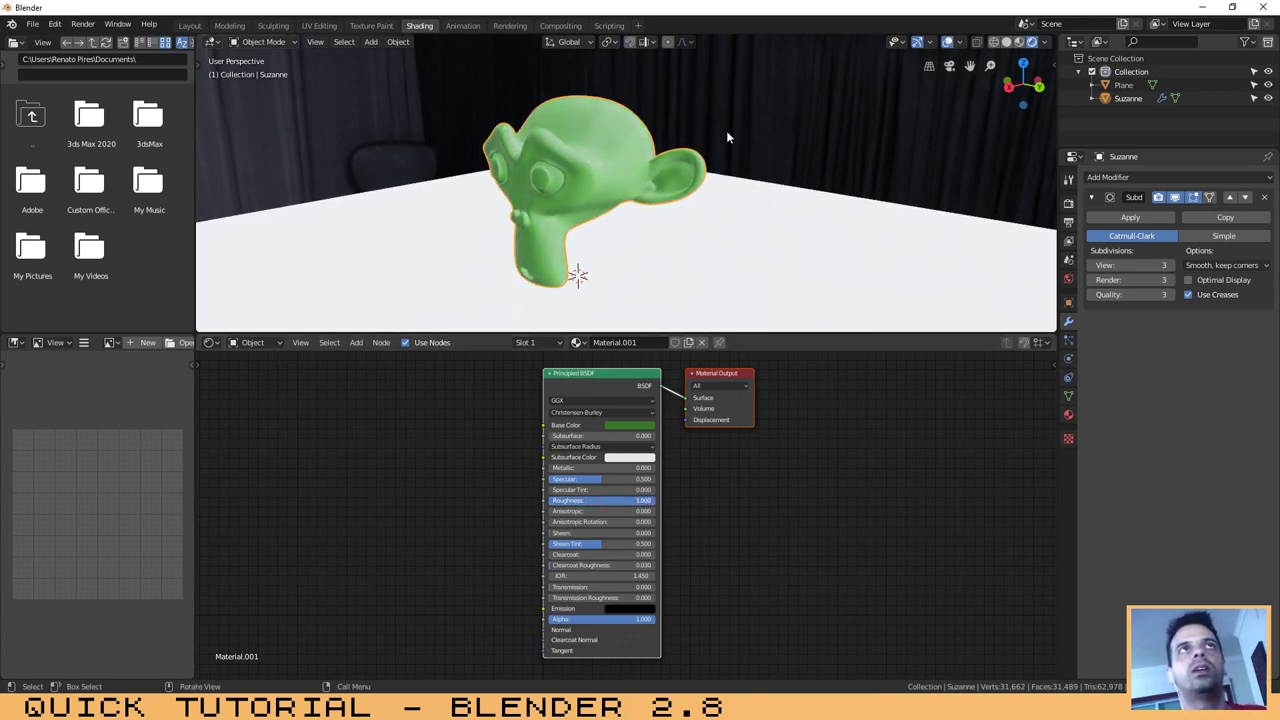
left_click(740, 230)
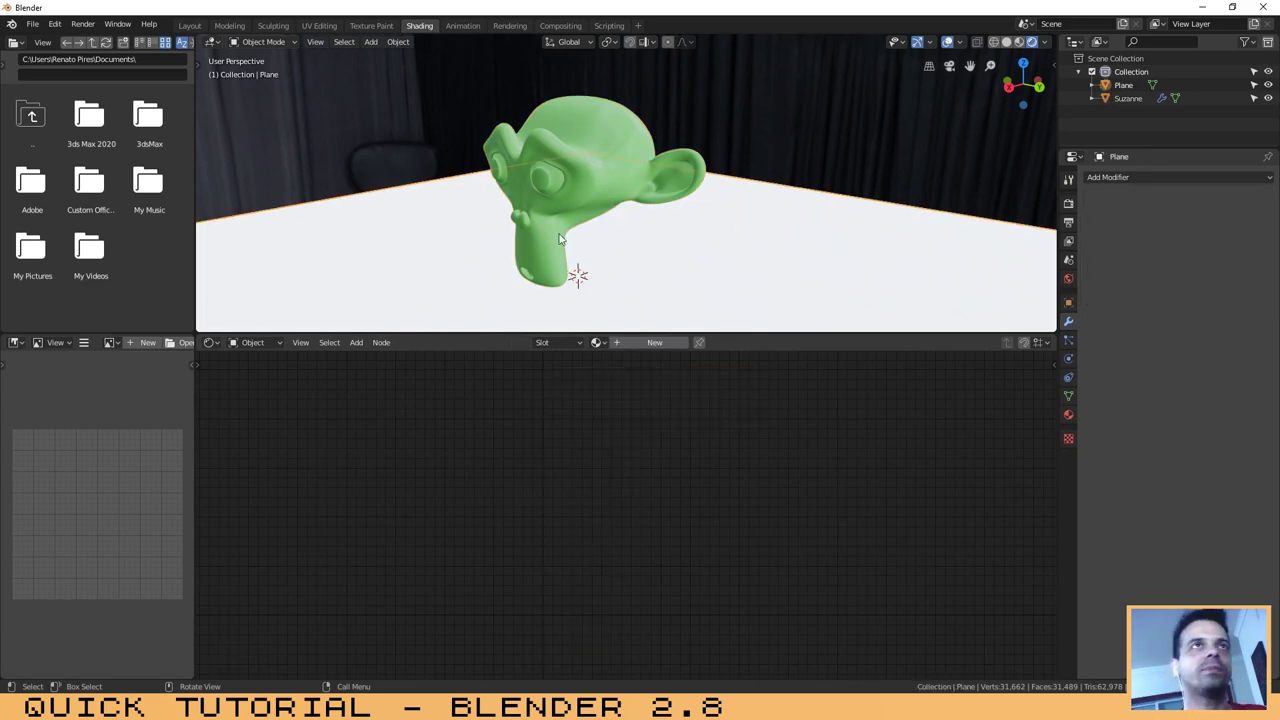
left_click(574, 193)
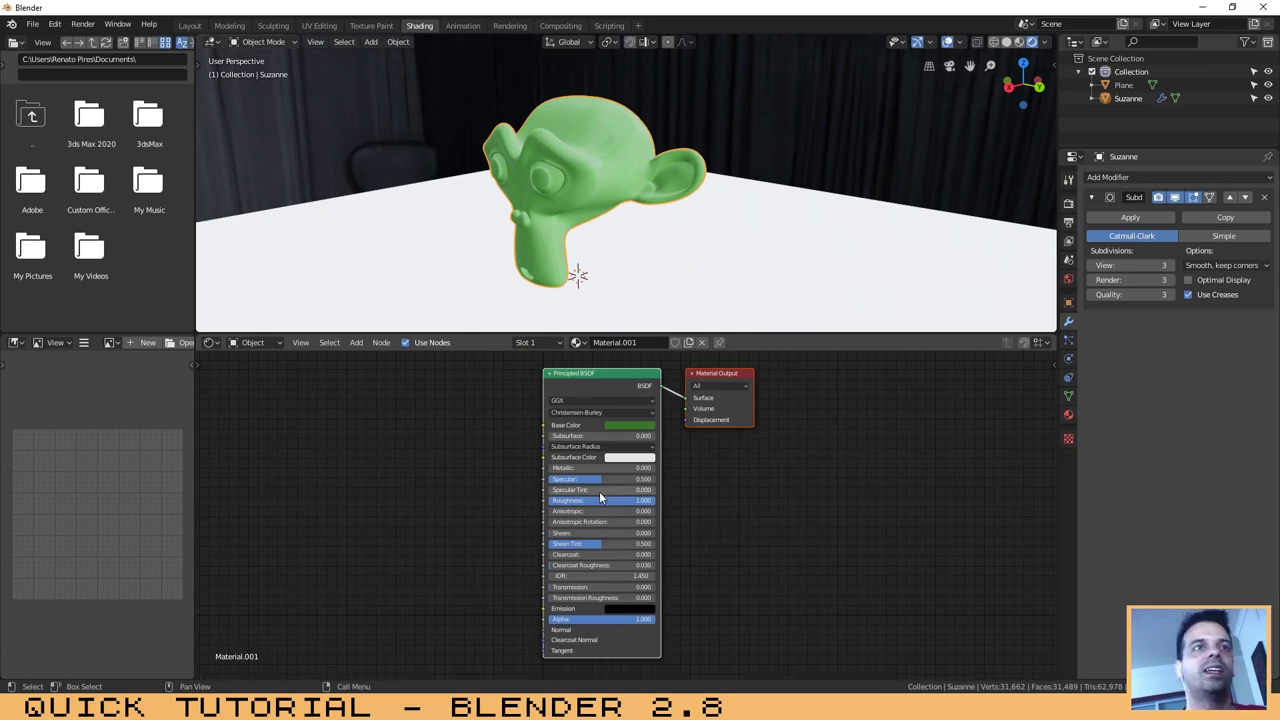
Set Roughness to 0 and Transmission to 1.0, and enable Screen Space Refraction.
left_click_drag(648, 505, 552, 505)
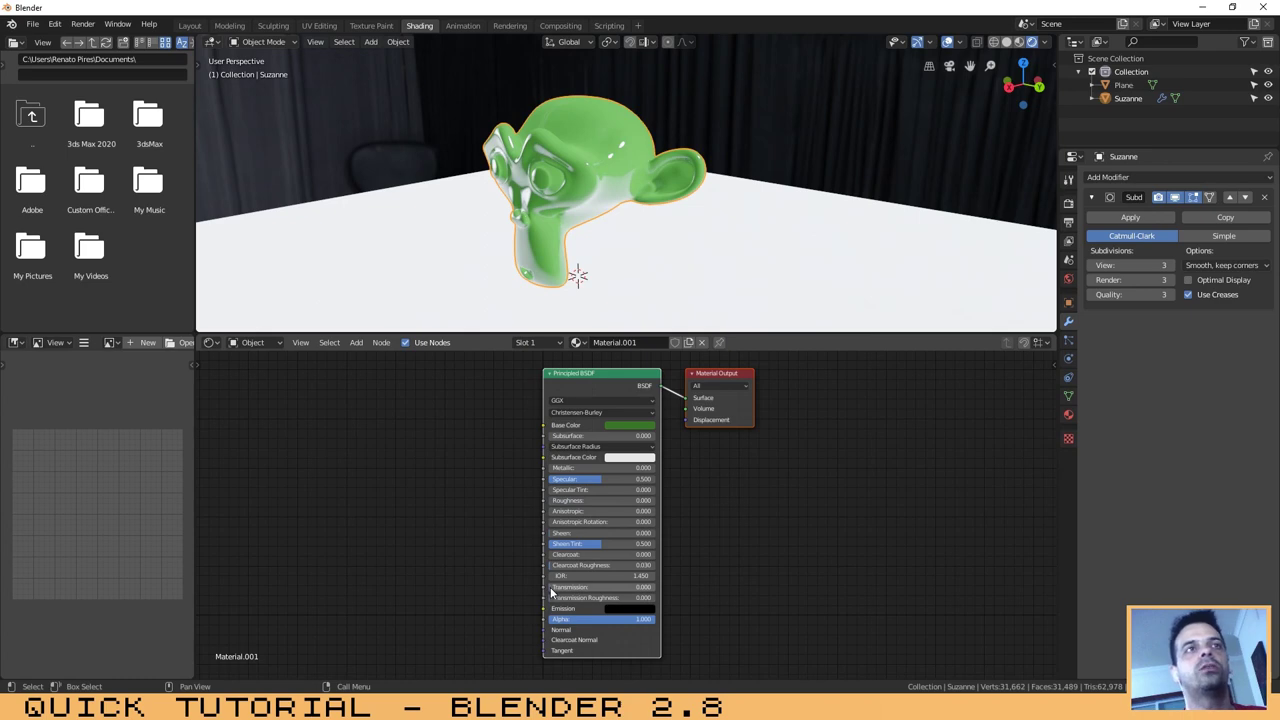
left_click_drag(600, 587, 666, 587)
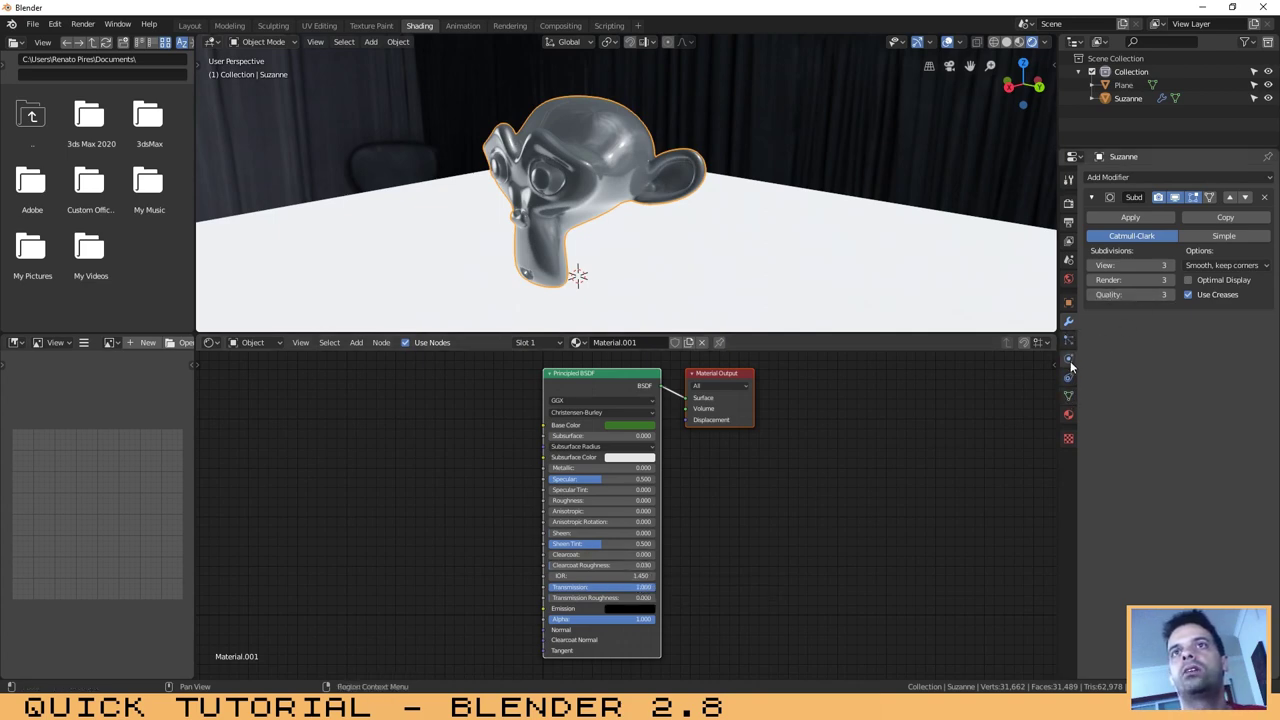
left_click(1068, 414)
scroll(1238, 464, "down", 7)
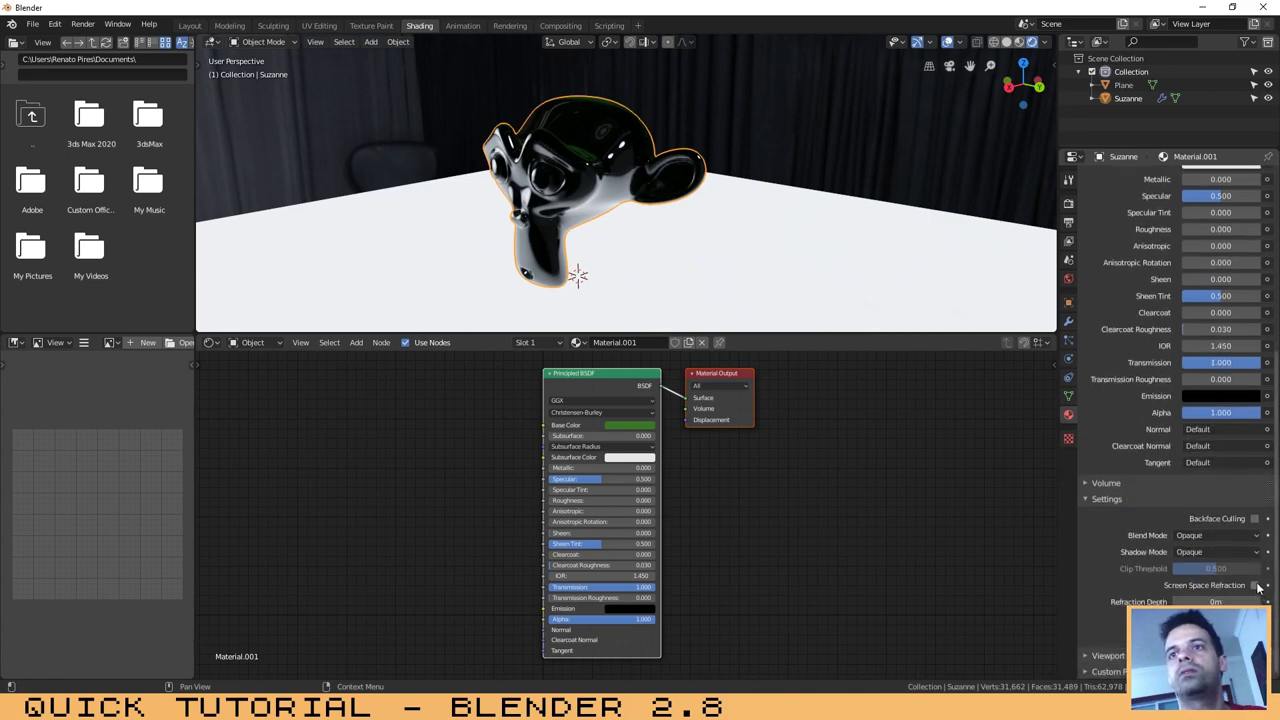
left_click(1255, 585)
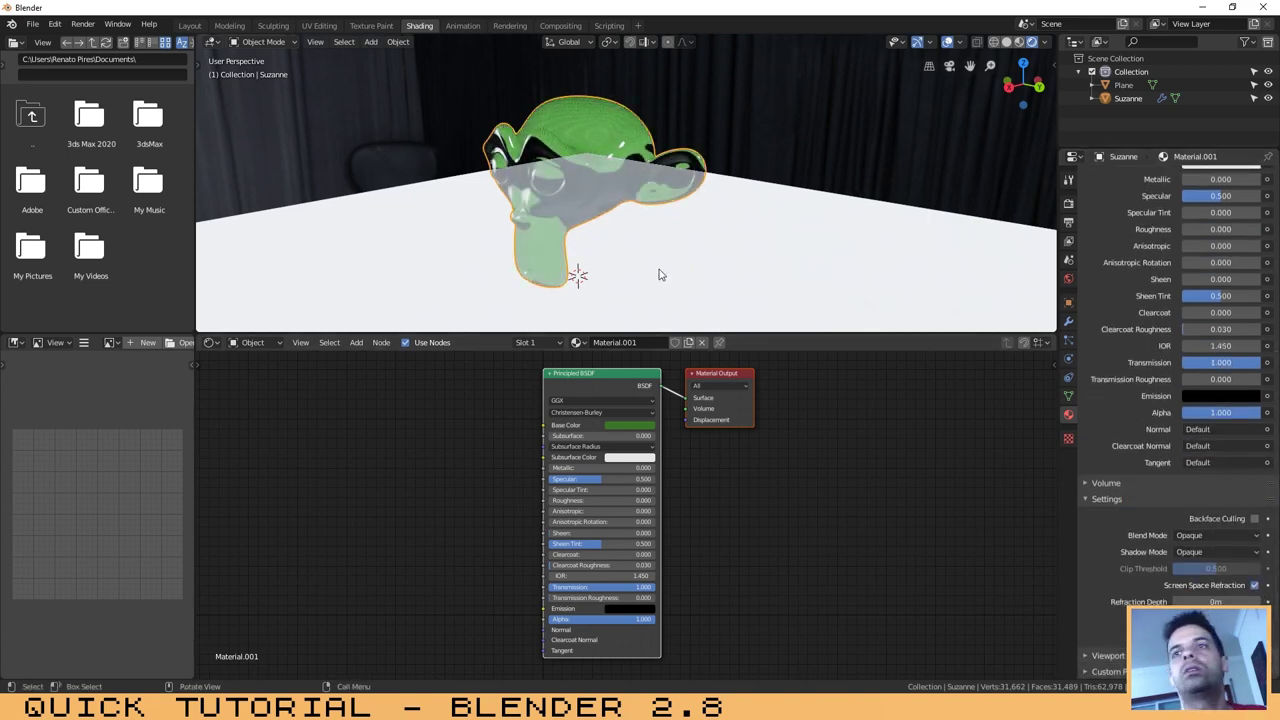
middle_click_drag(661, 116, 697, 198)
Pick a brighter pale cyan Base Color for the glass Suzanne.
left_click(629, 427)
left_click_drag(642, 318, 656, 320)
scroll(656, 320, "up", 3)
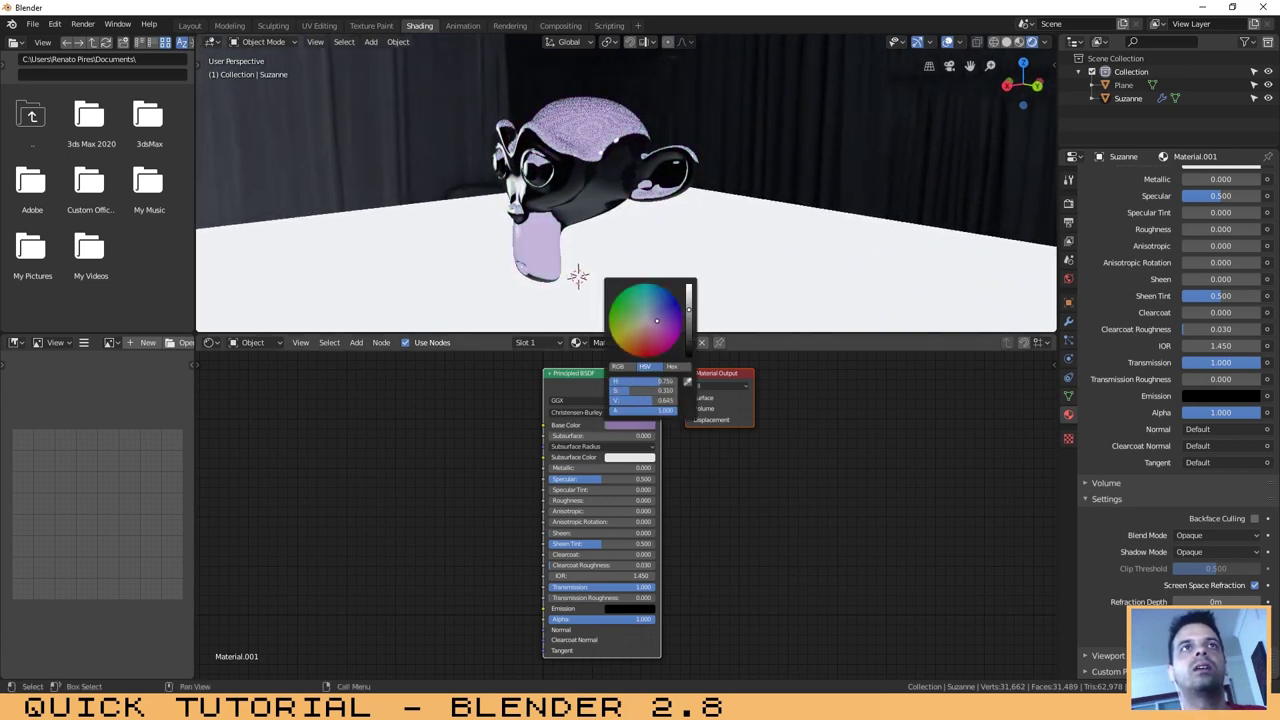
scroll(656, 320, "up", 4)
left_click_drag(656, 320, 646, 308)
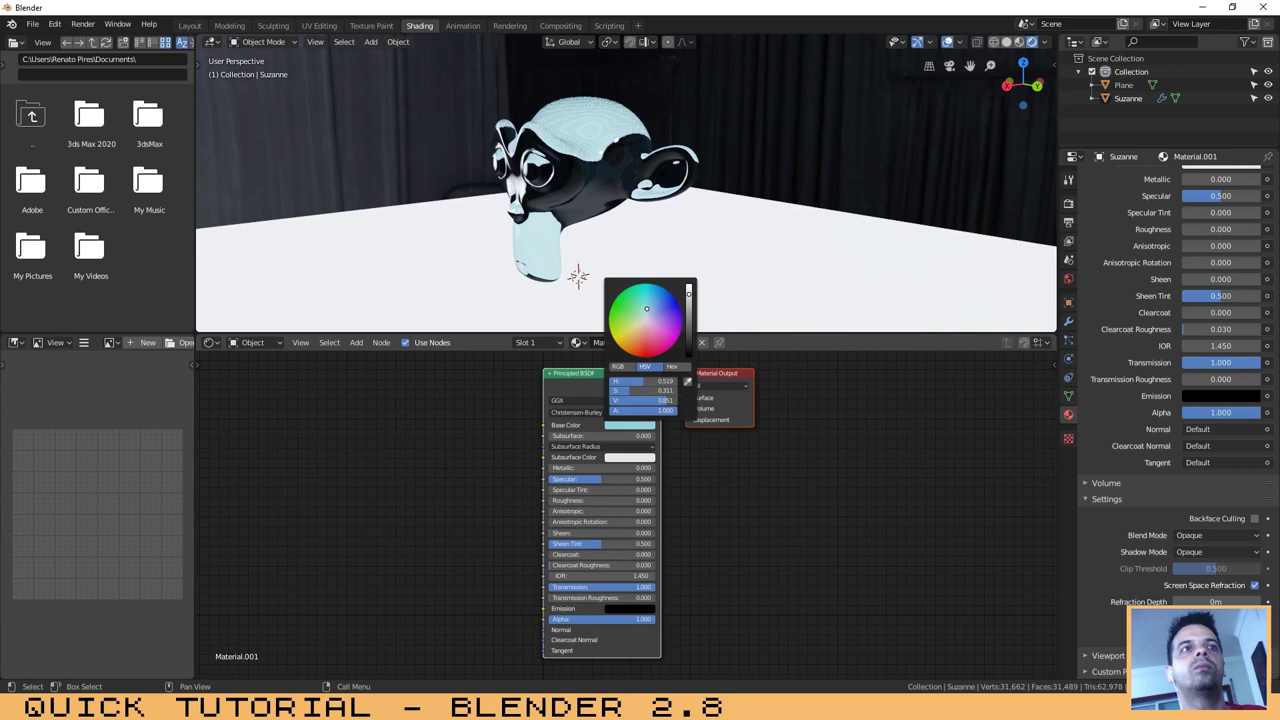
middle_click_drag(471, 206, 617, 212)
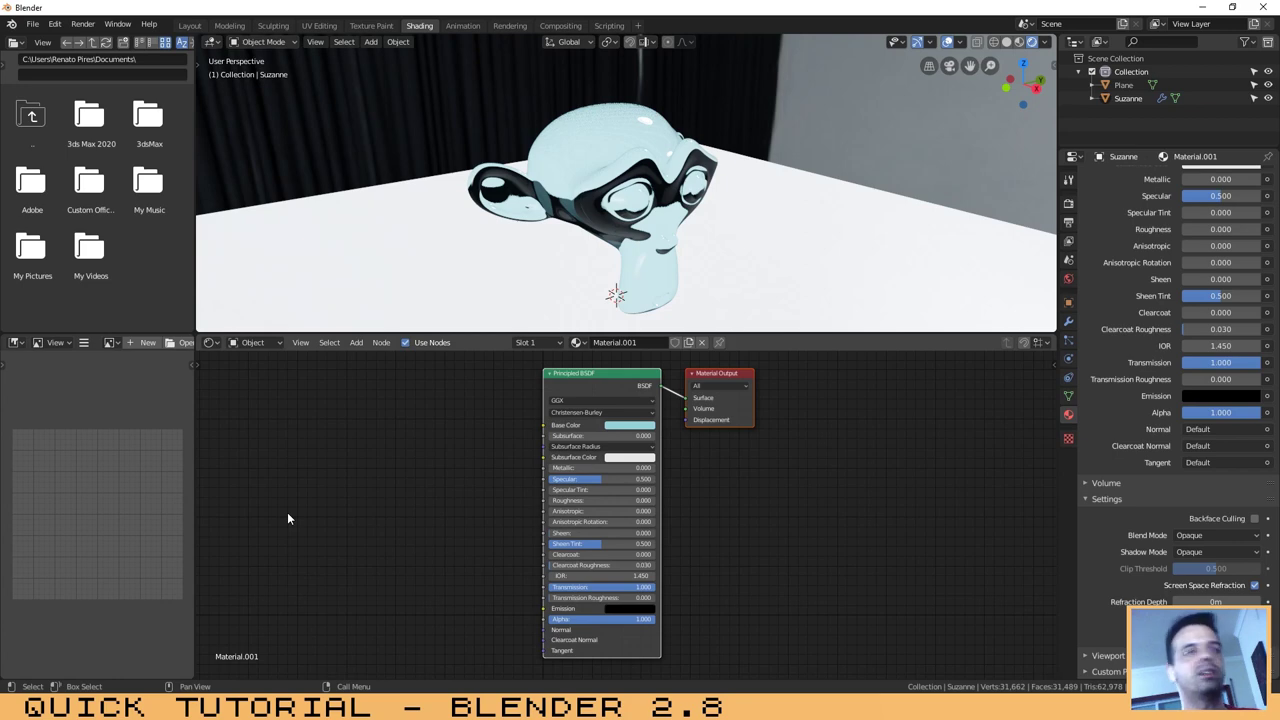
Place an Image Texture node left of the Principled BSDF and wire Color to Base Color.
middle_click_drag(347, 488, 339, 471)
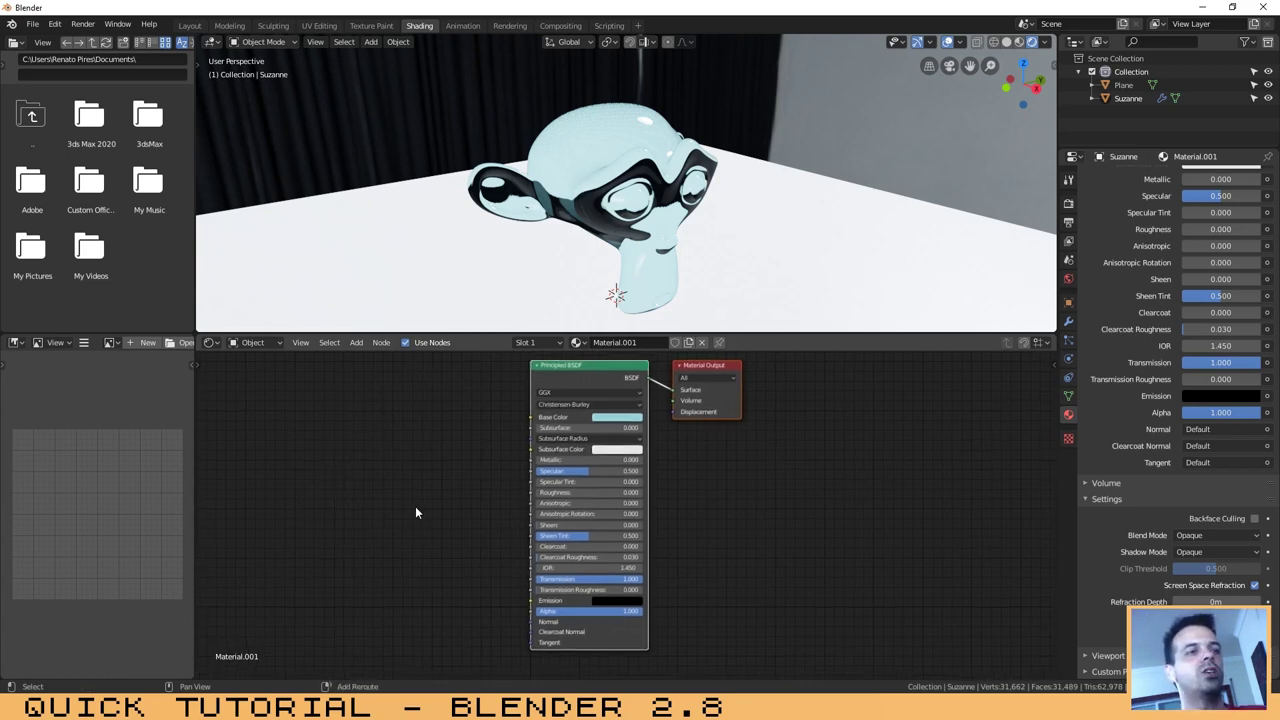
key("shift+a")
mouse_move(380, 565)
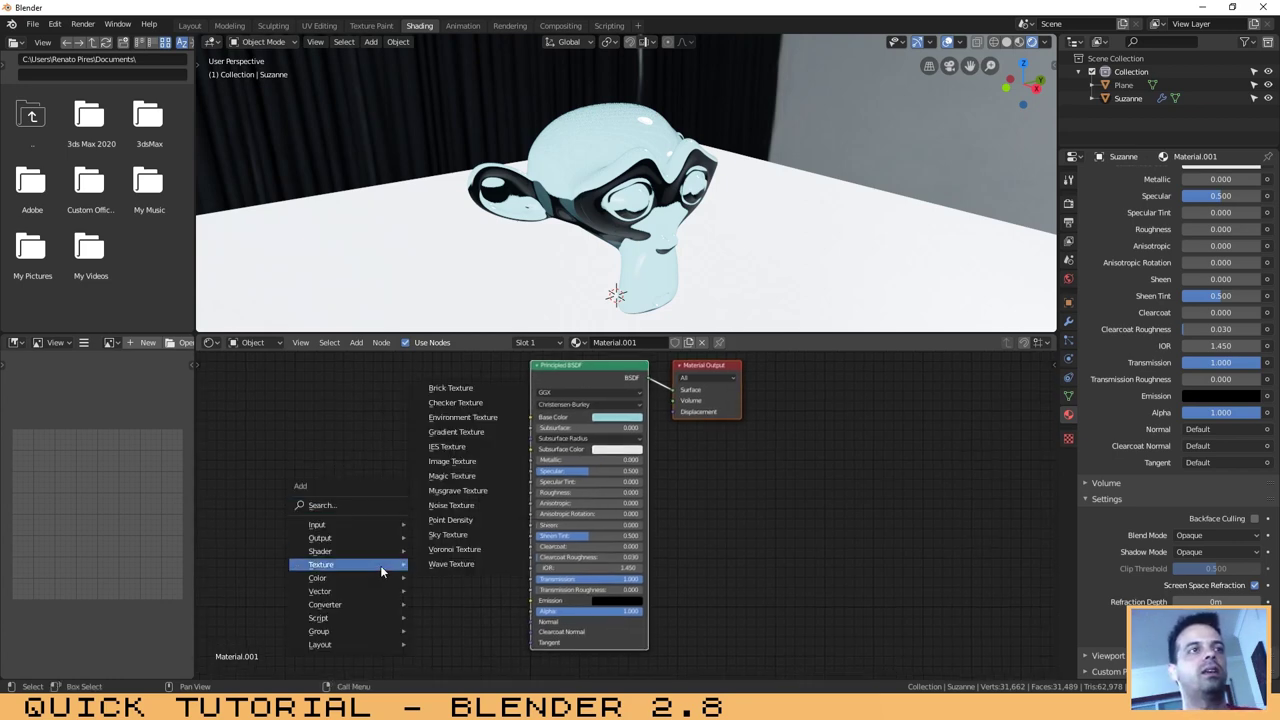
left_click(460, 464)
left_click(293, 405)
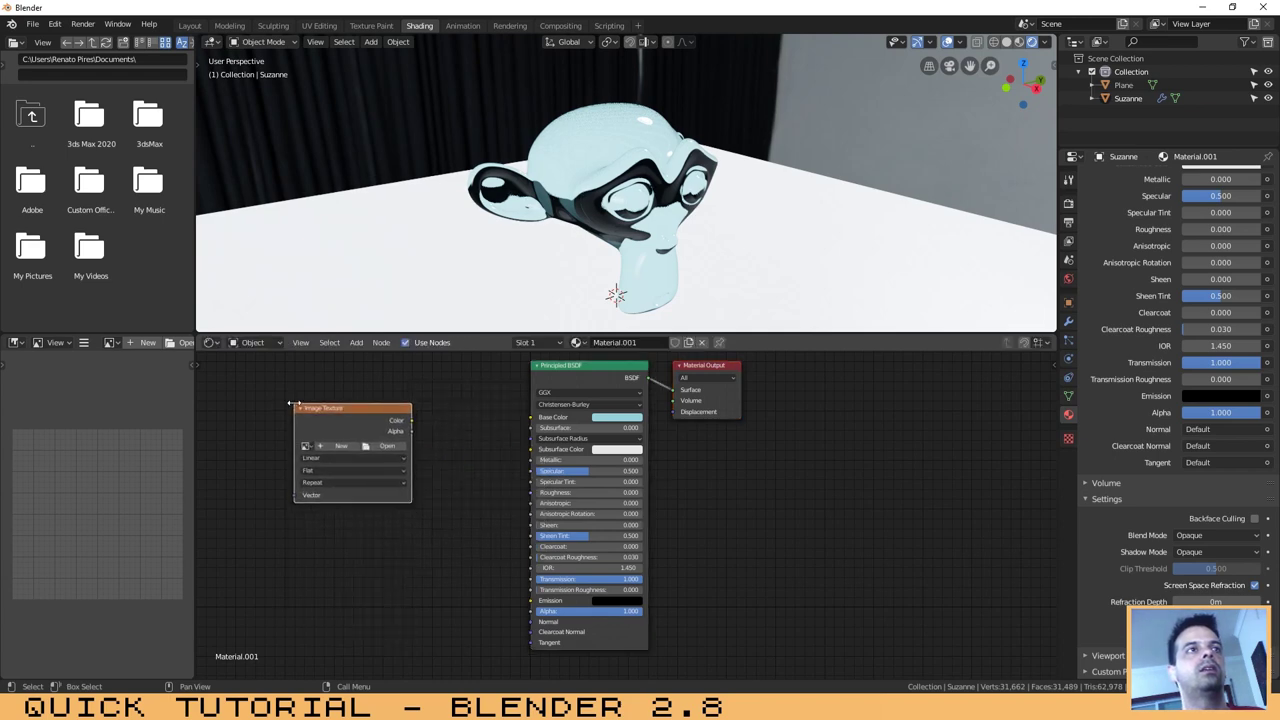
left_click_drag(424, 418, 526, 417)
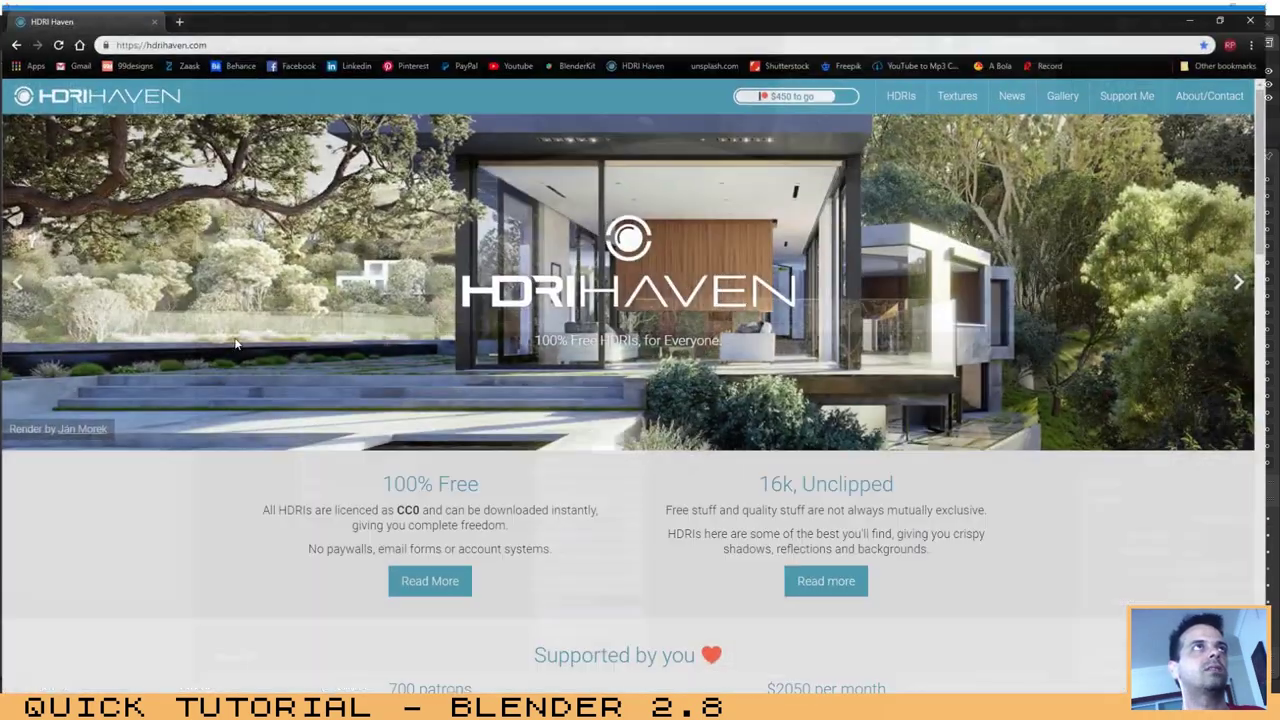
Open the yellow ZONE road-marking photo on Unsplash in the browser.
key("alt+Tab")
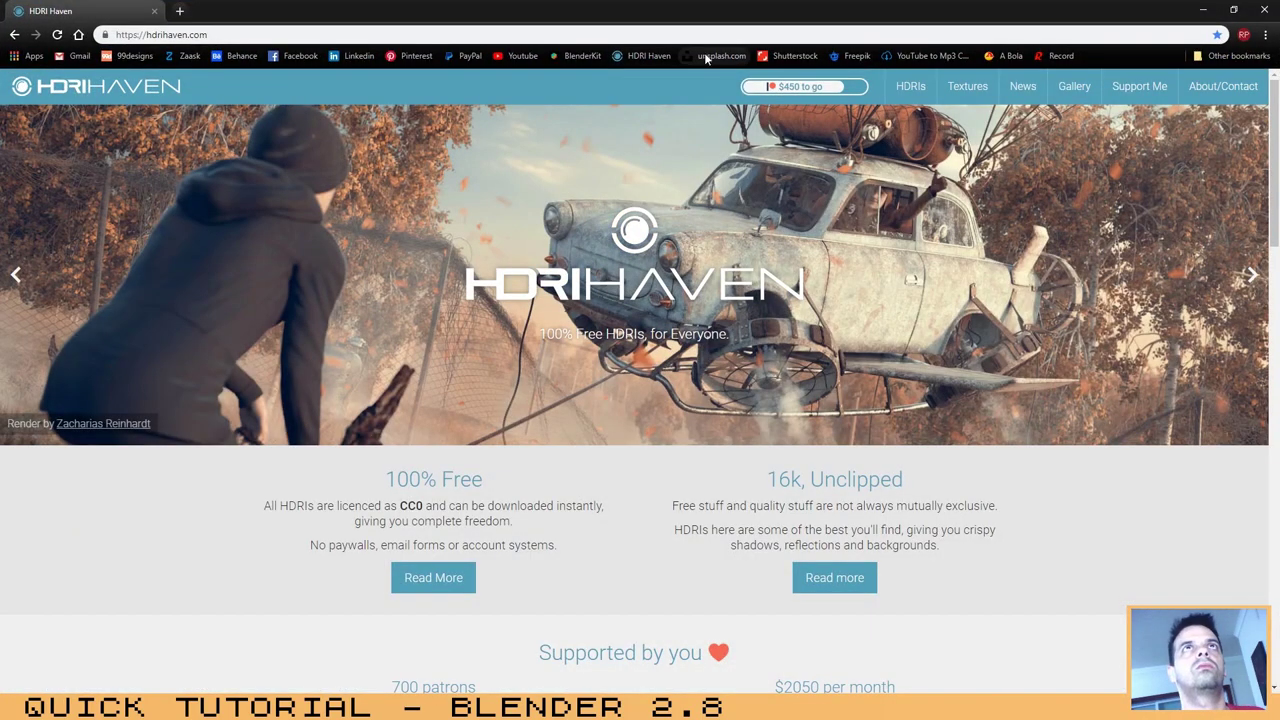
left_click(705, 56)
scroll(742, 471, "down", 4)
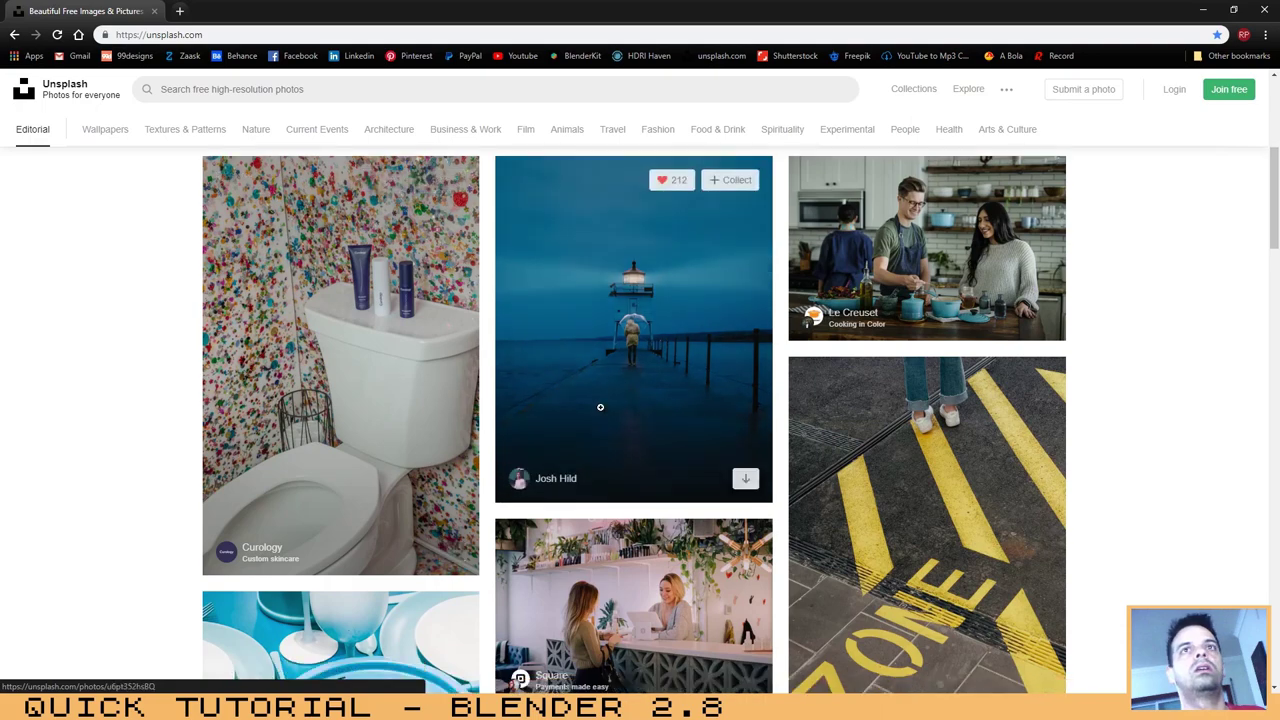
scroll(620, 400, "down", 2)
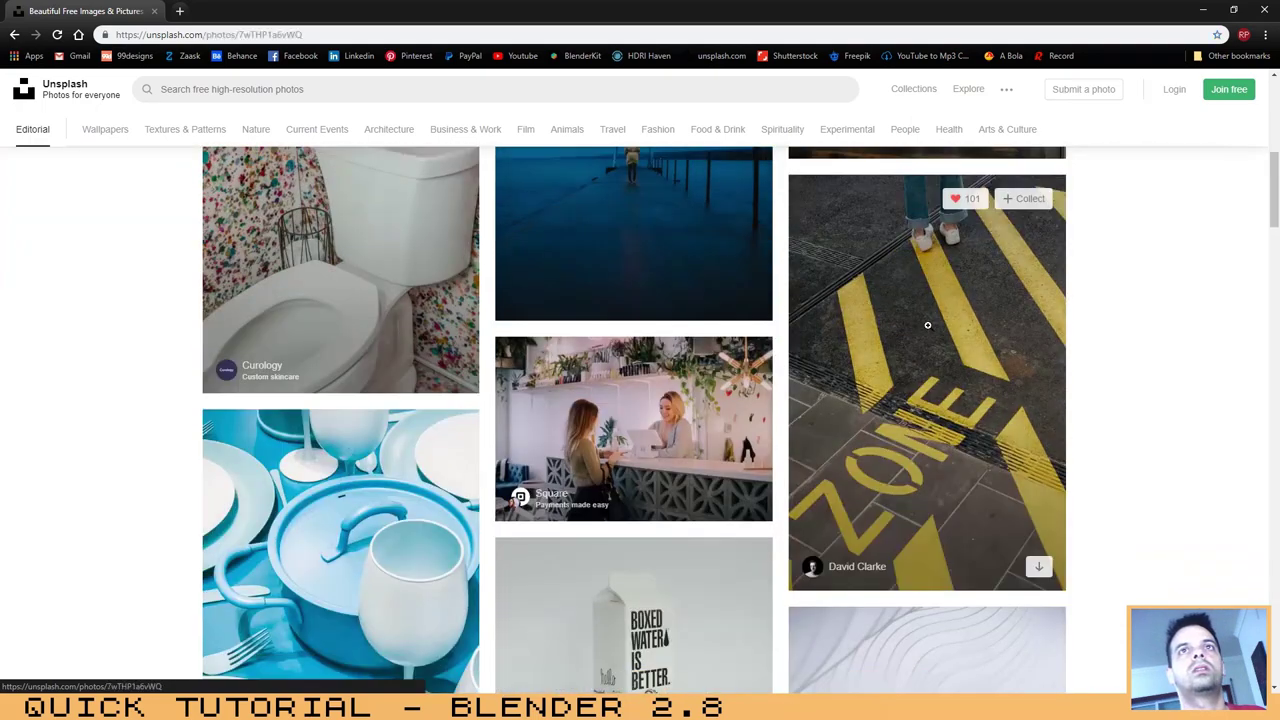
left_click(900, 380)
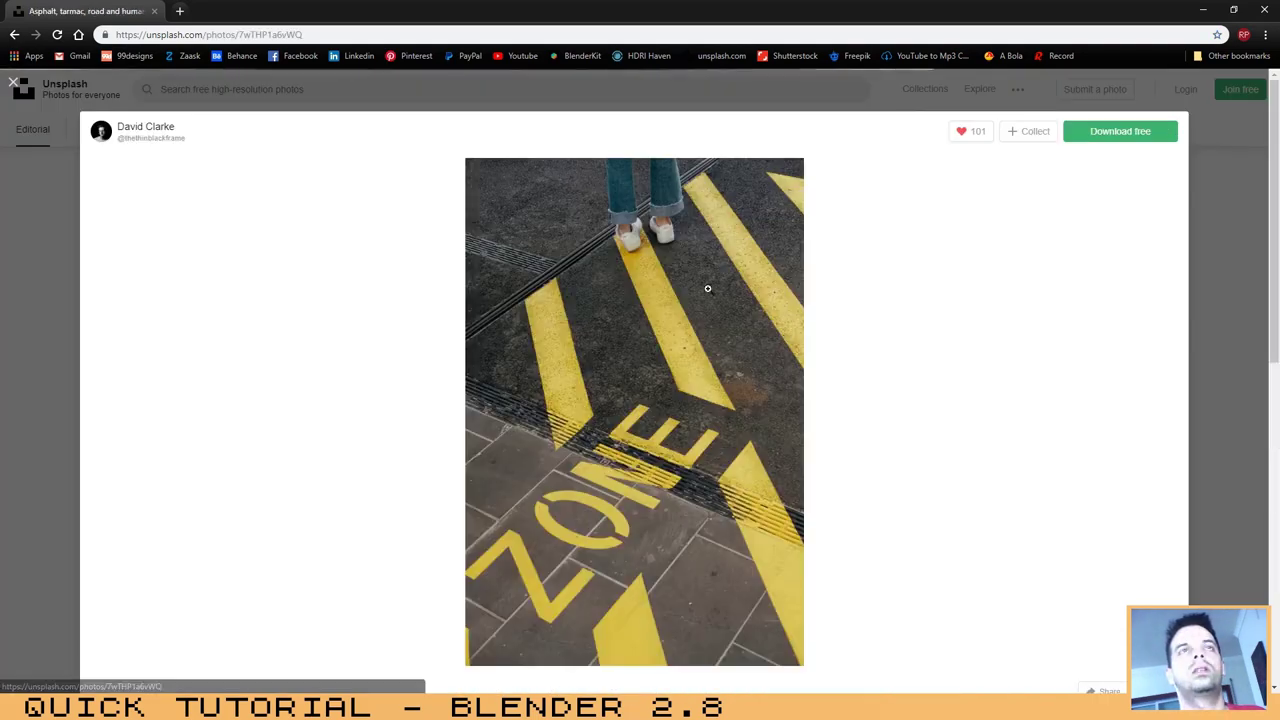
Save the ZONE photo as a JPEG to the Desktop and return to Blender.
right_click(576, 275)
left_click(674, 300)
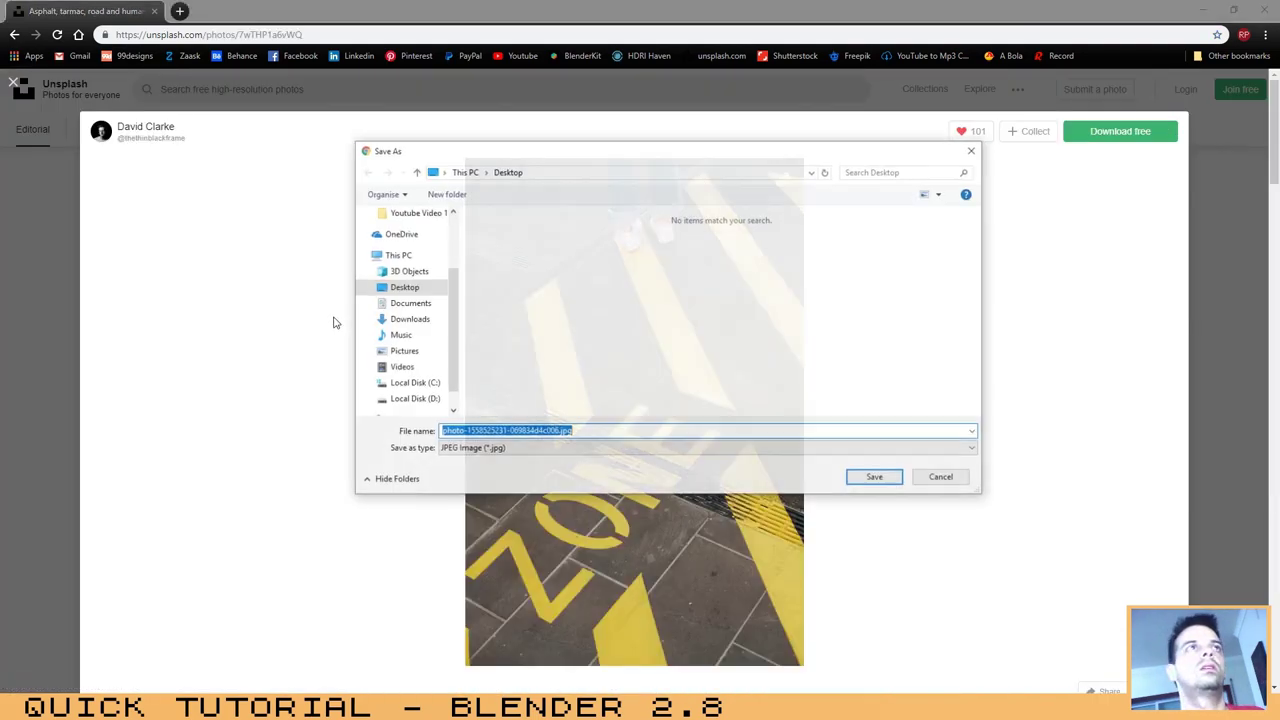
left_click(876, 478)
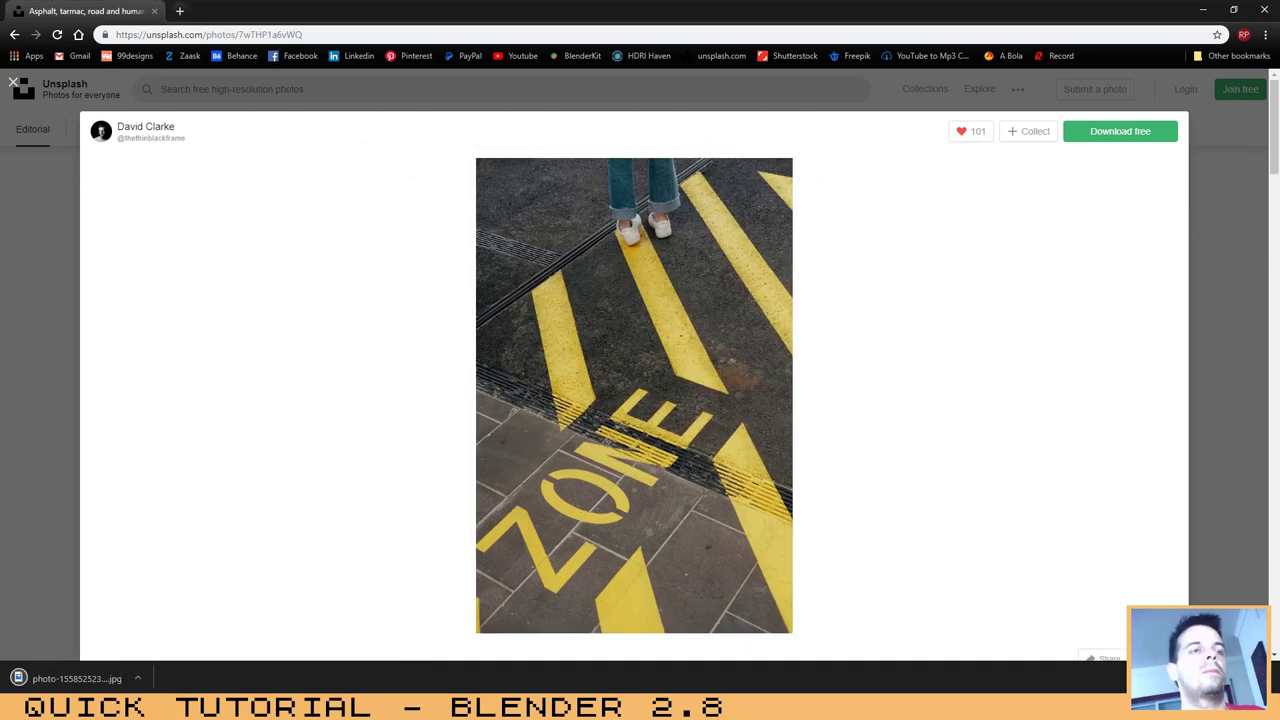
mouse_move(405, 705)
left_click(405, 635)
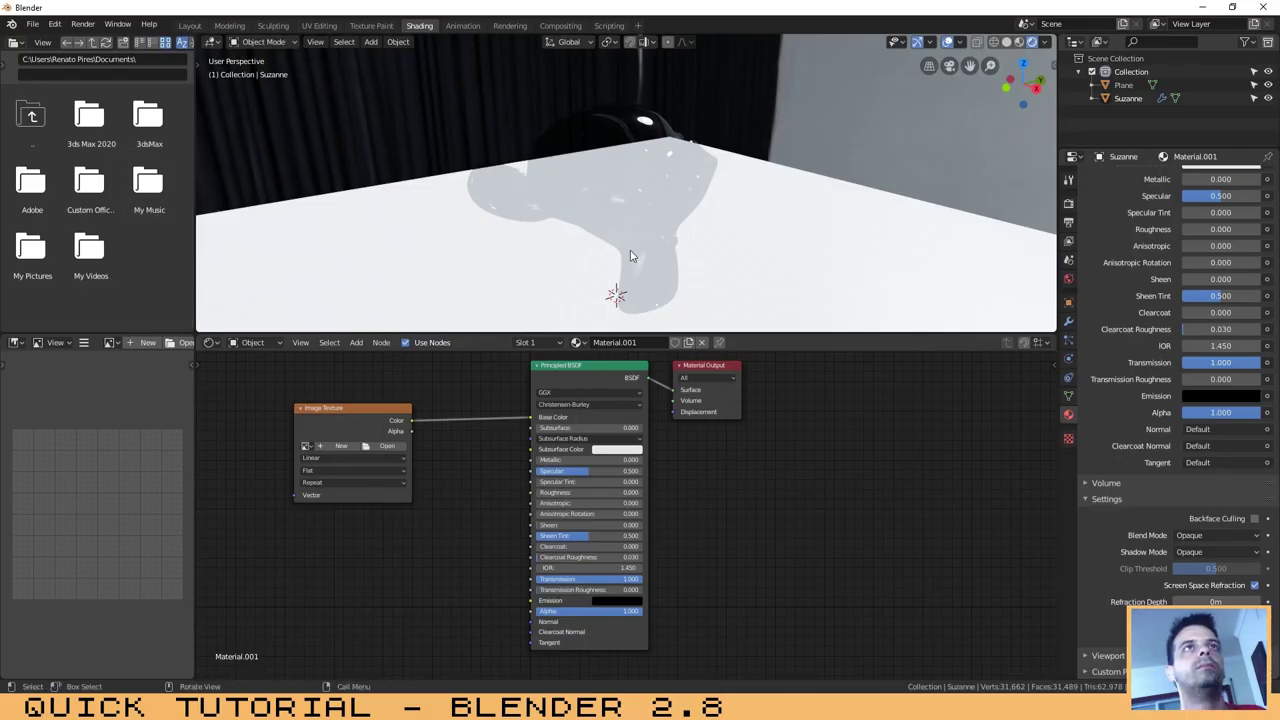
Load the Desktop ZONE photo JPG into the Image Texture node and set Transmission to 0.
left_click(386, 445)
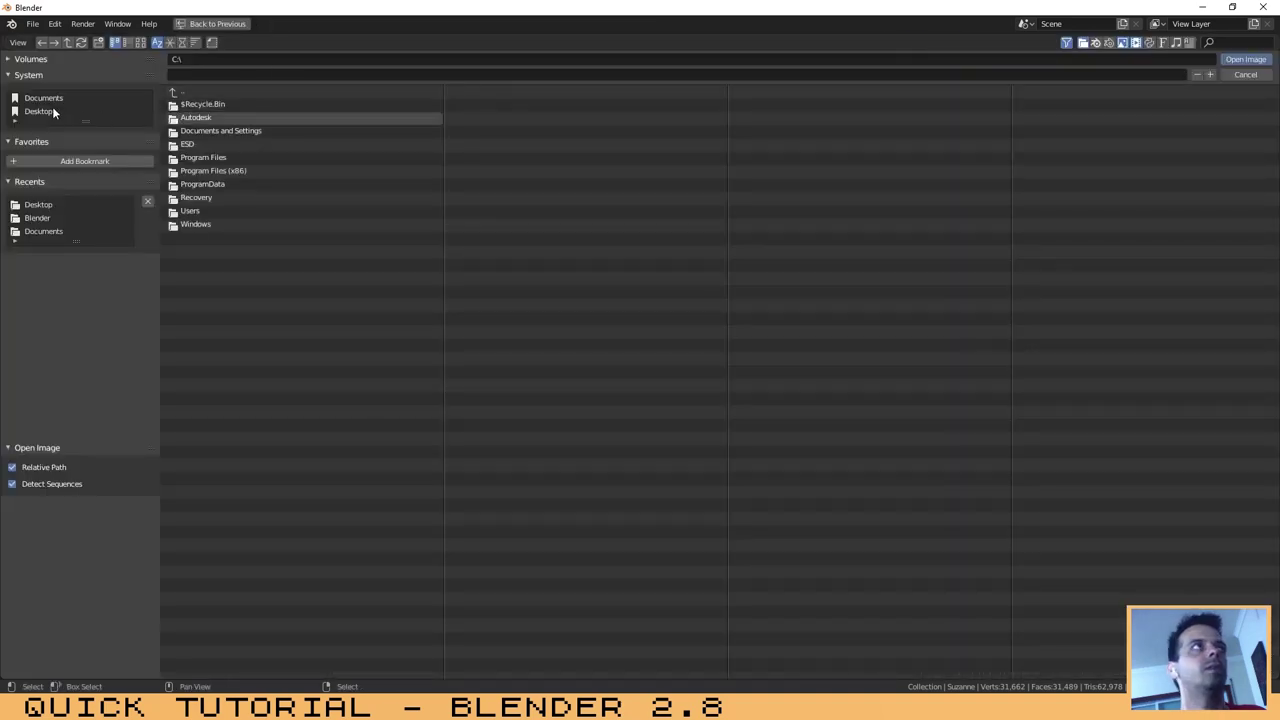
left_click(40, 111)
left_click(285, 104)
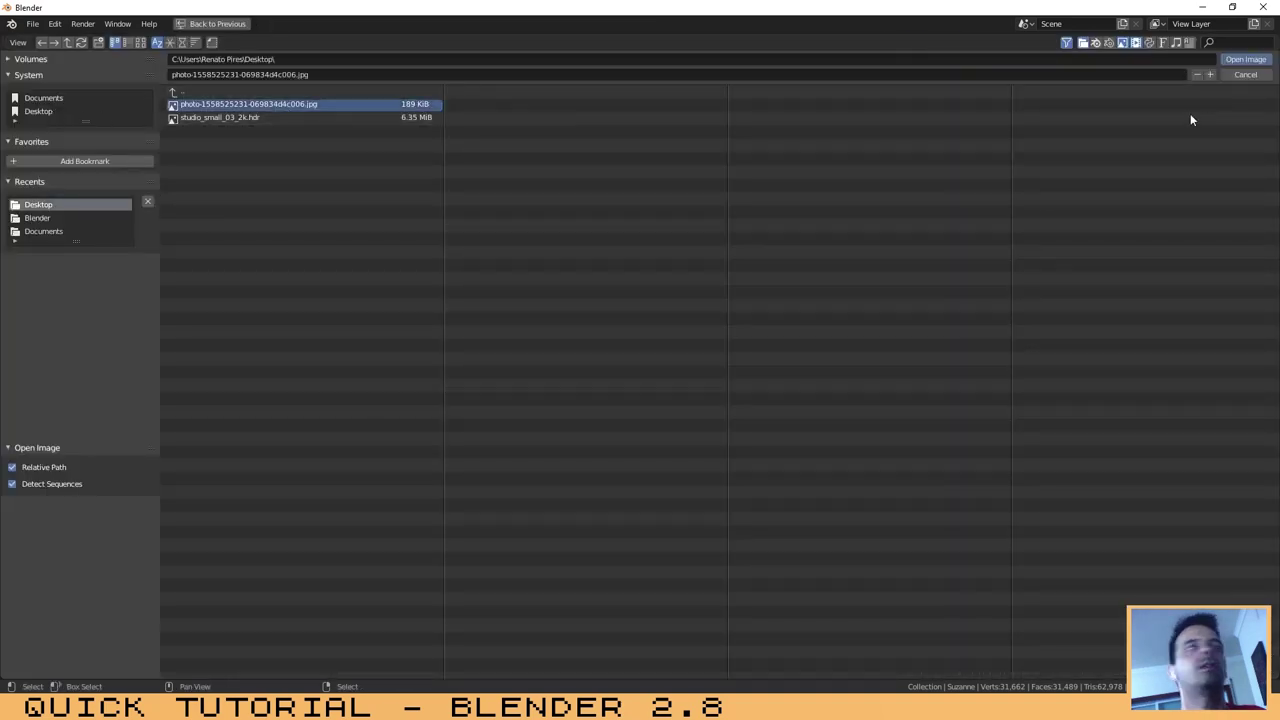
left_click(1245, 59)
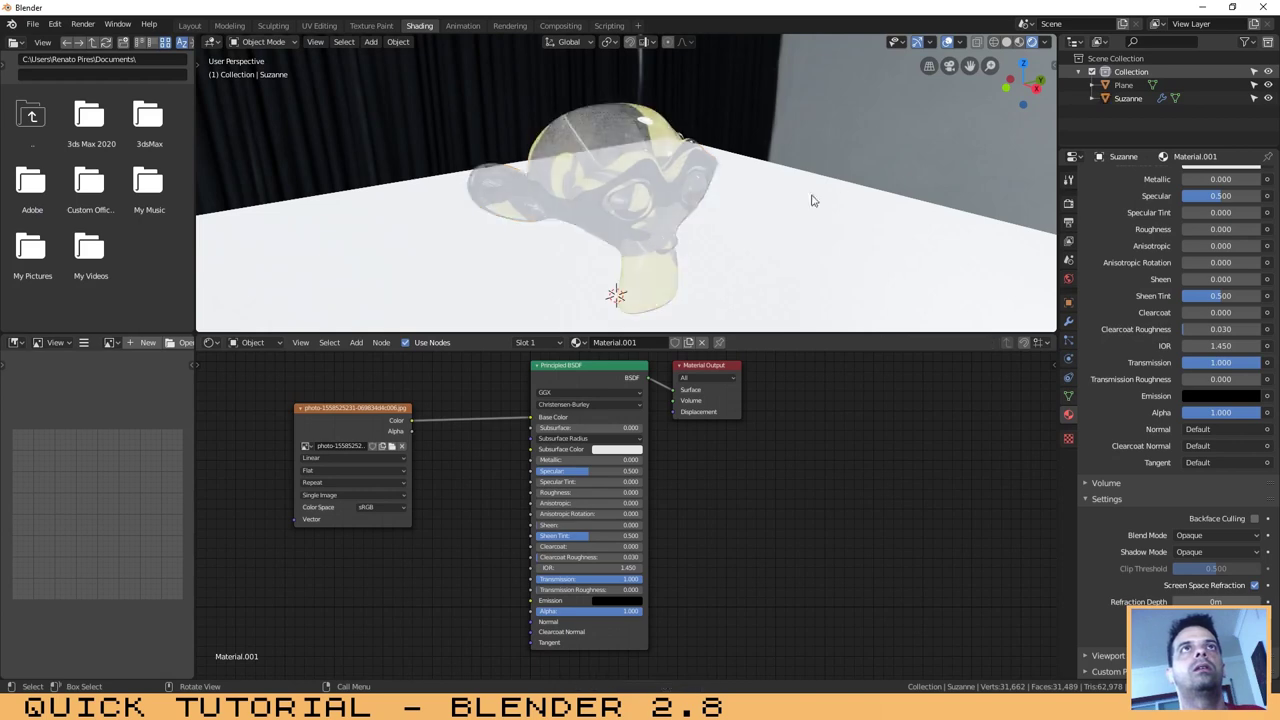
middle_click_drag(811, 200, 734, 200)
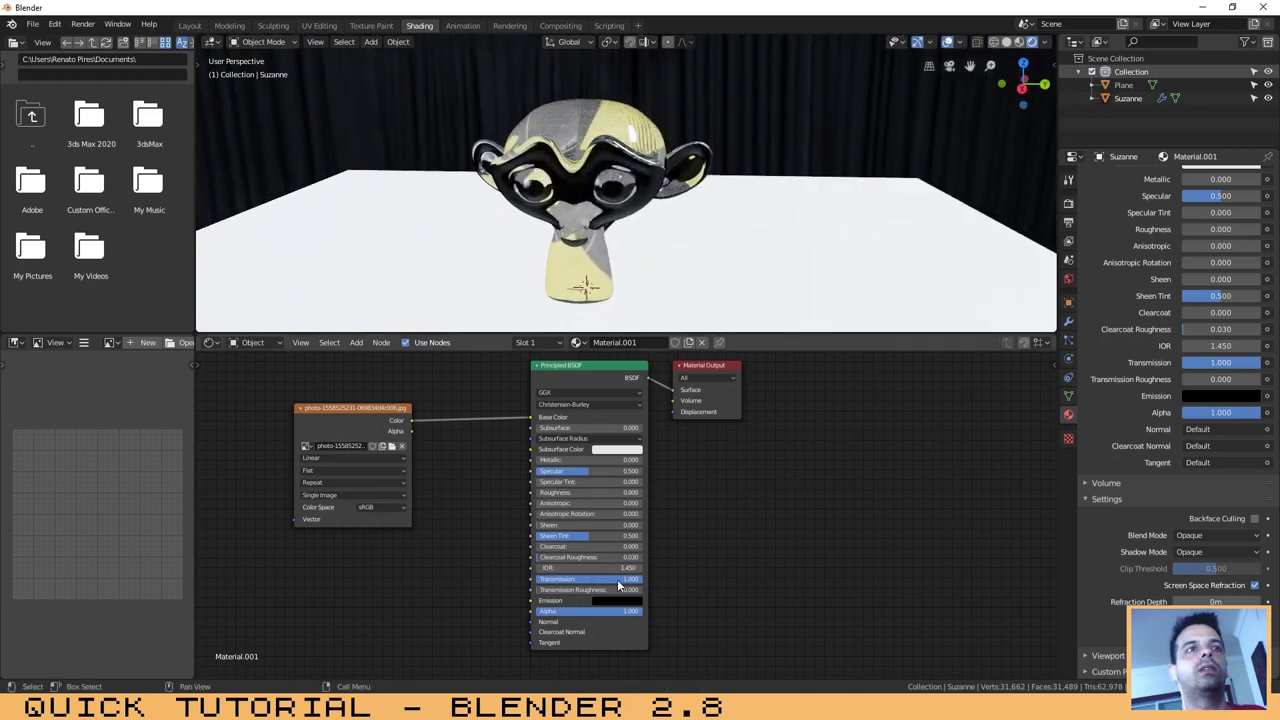
left_click_drag(641, 585, 537, 583)
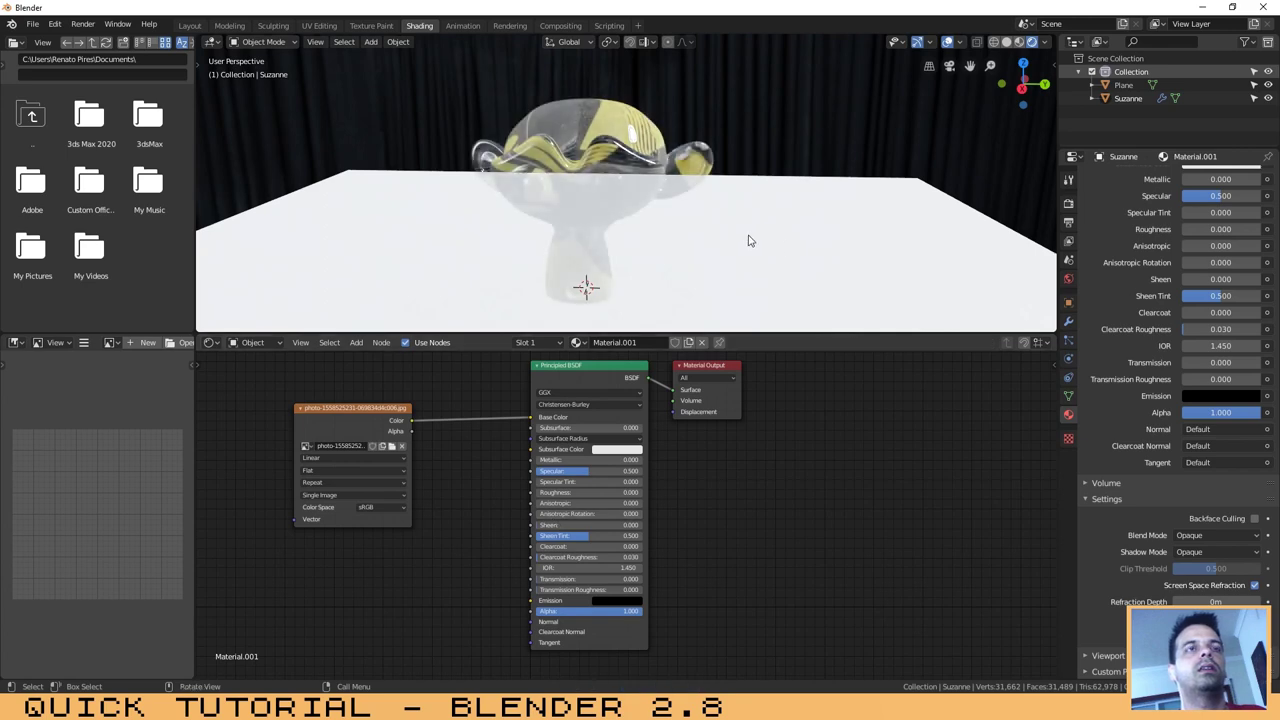
Set Roughness to 0.186 and Metallic to 0.218 on the Principled BSDF node.
middle_click_drag(748, 237, 694, 251)
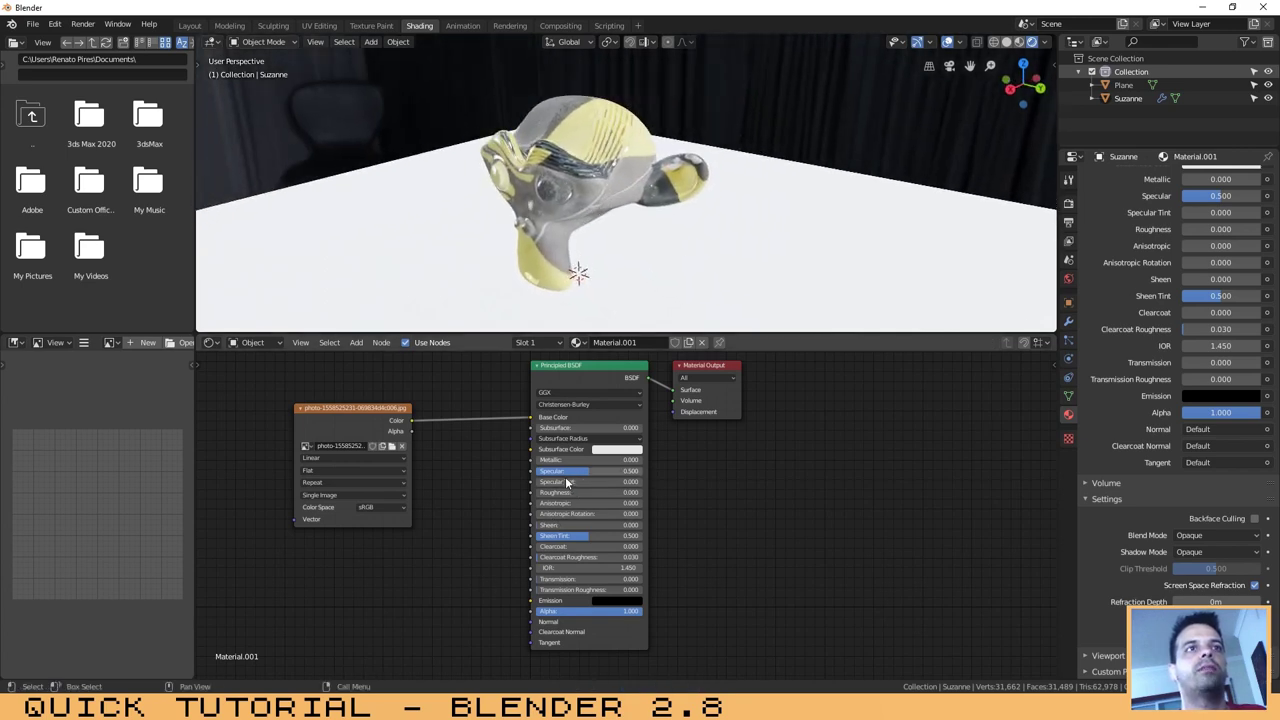
left_click_drag(565, 492, 558, 460)
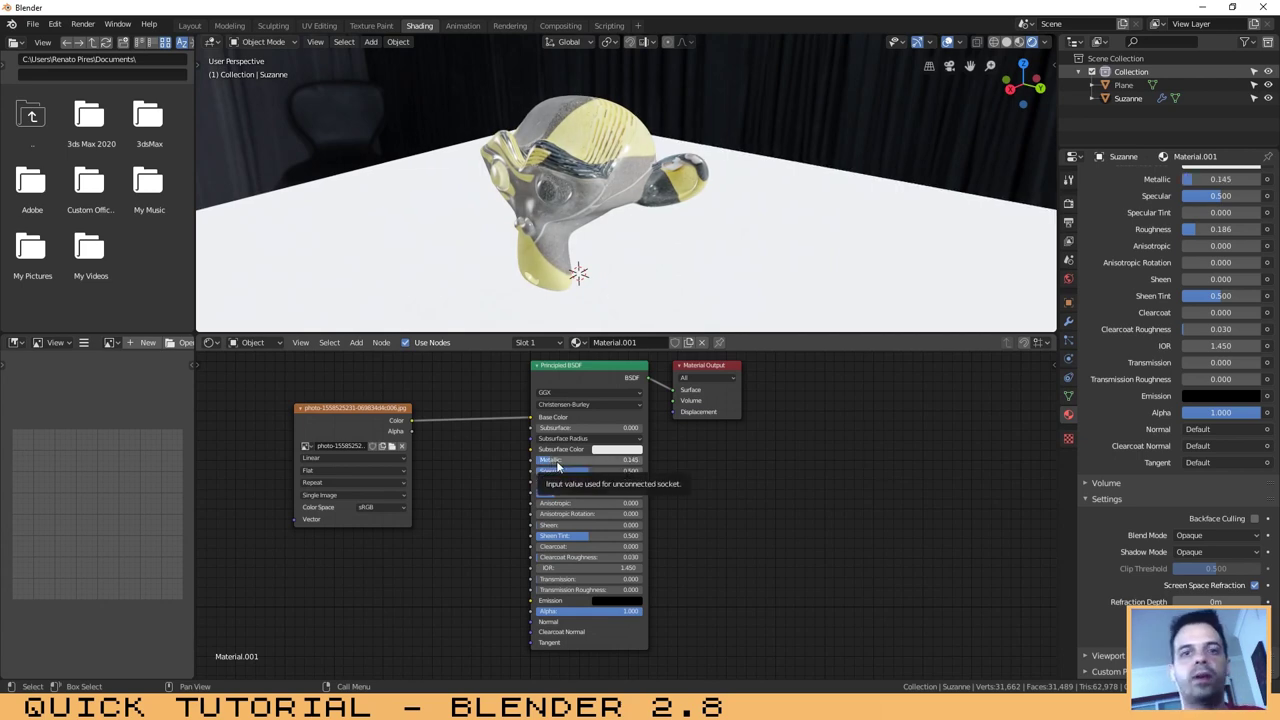
left_click_drag(570, 460, 576, 460)
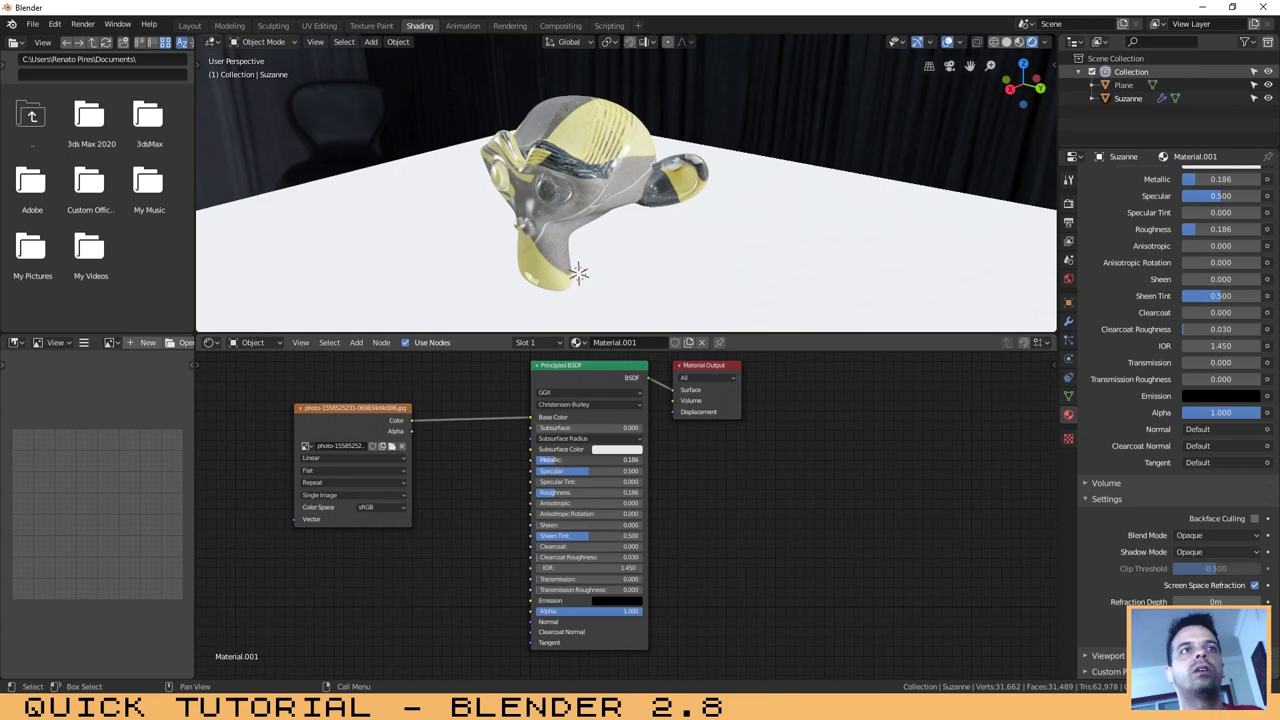
left_click(617, 170)
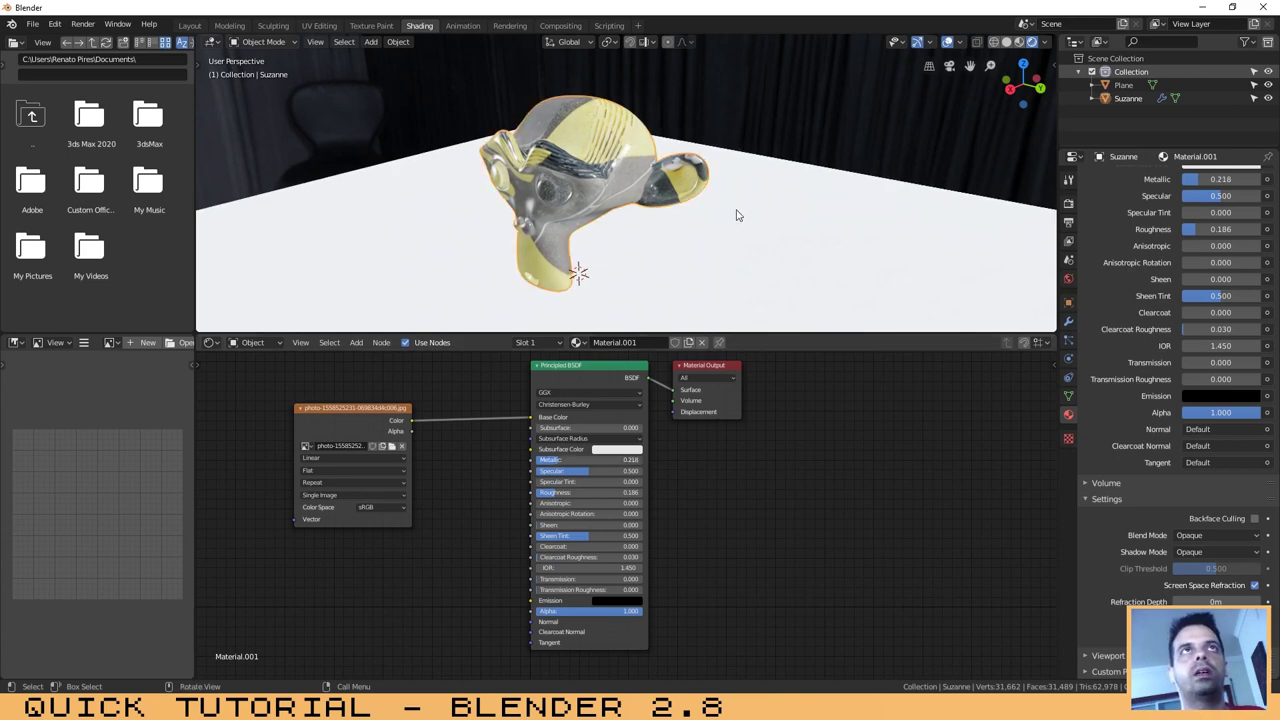
mouse_move(737, 214)
middle_mouse_down()
mouse_move(625, 235)
mouse_move(694, 237)
mouse_move(734, 203)
mouse_move(734, 218)
middle_mouse_up()
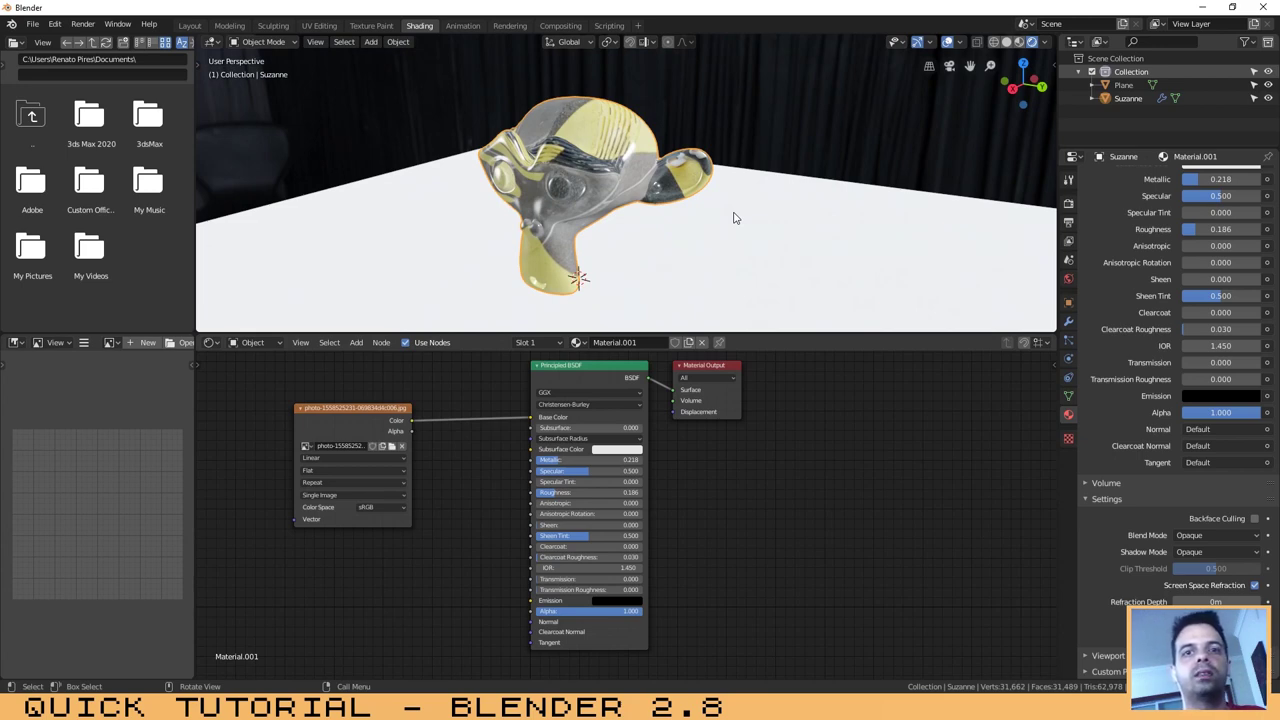
left_click(784, 210)
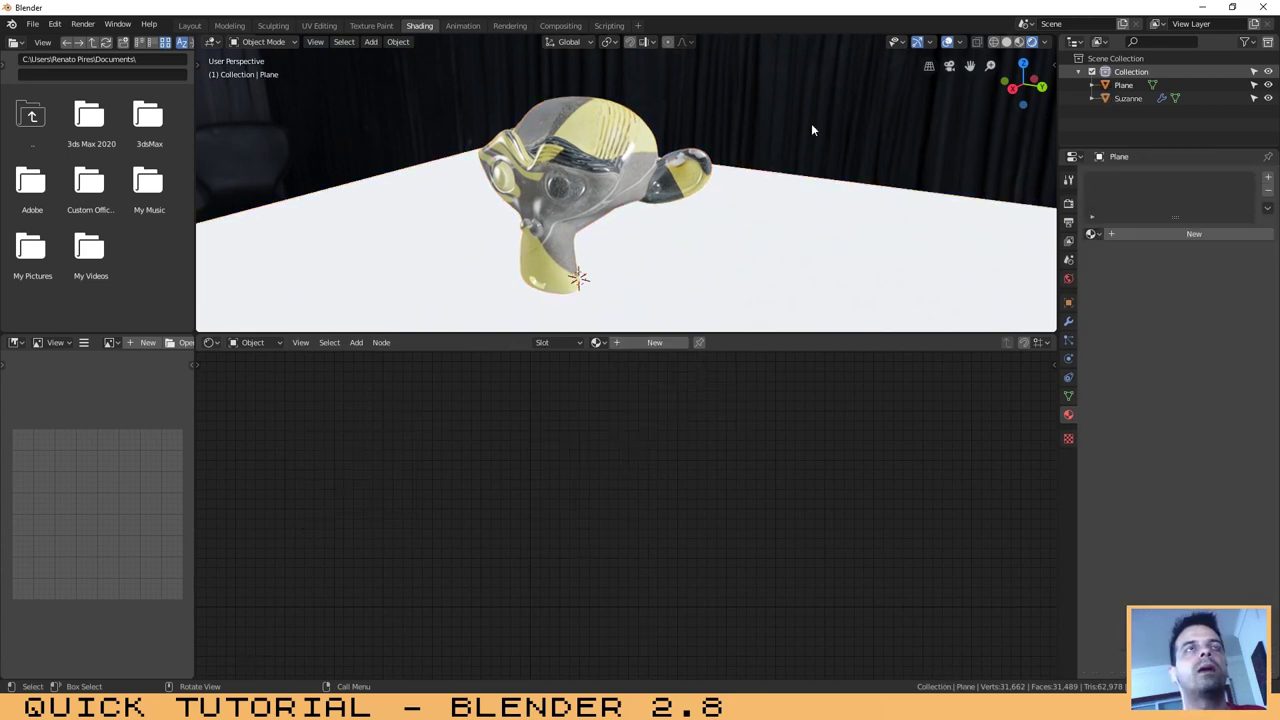
left_click(614, 150)
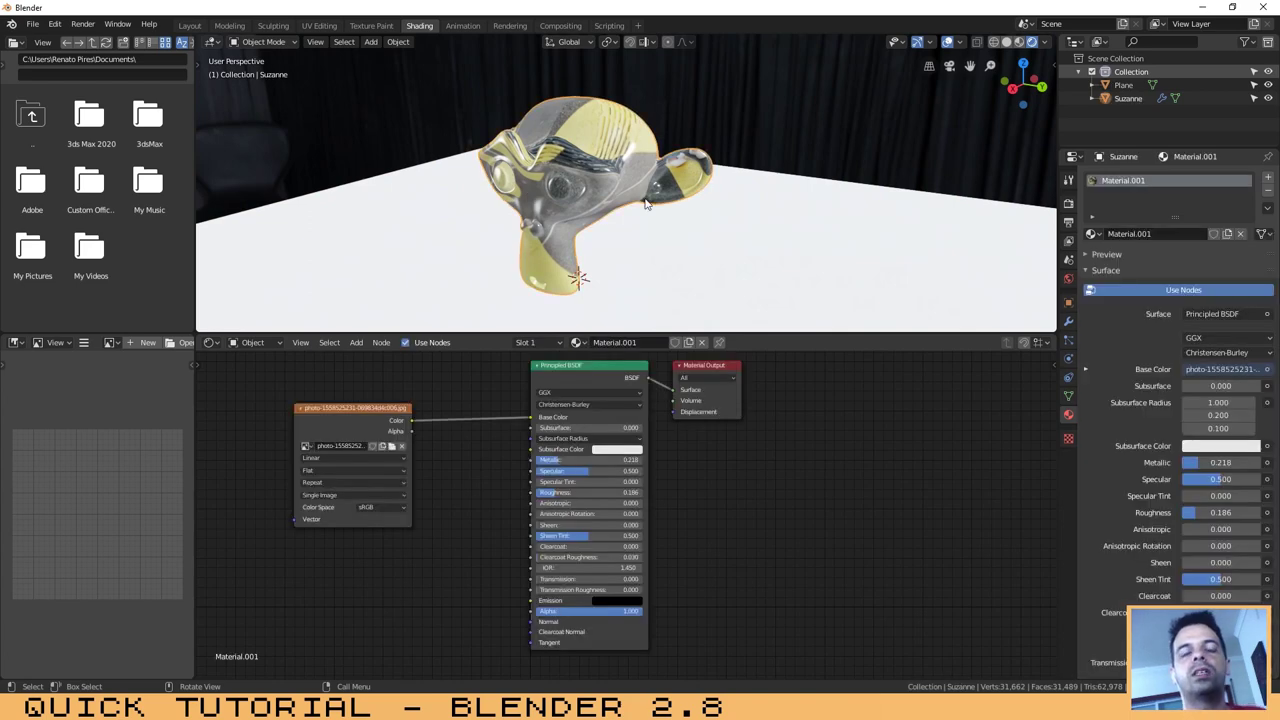